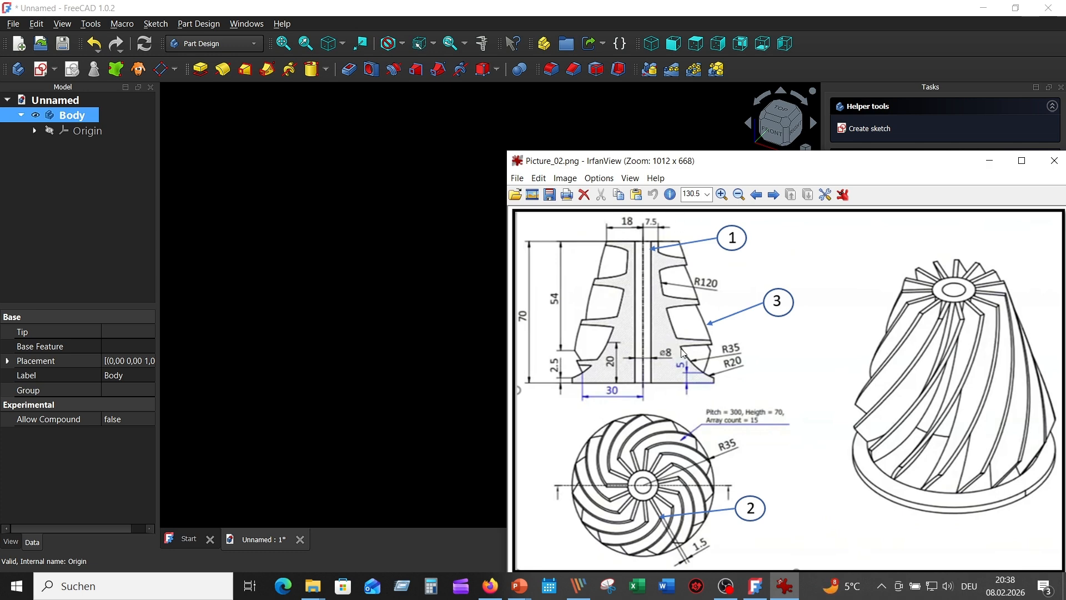
Create a new sketch on the XZ plane of the body.
left_click(461, 208)
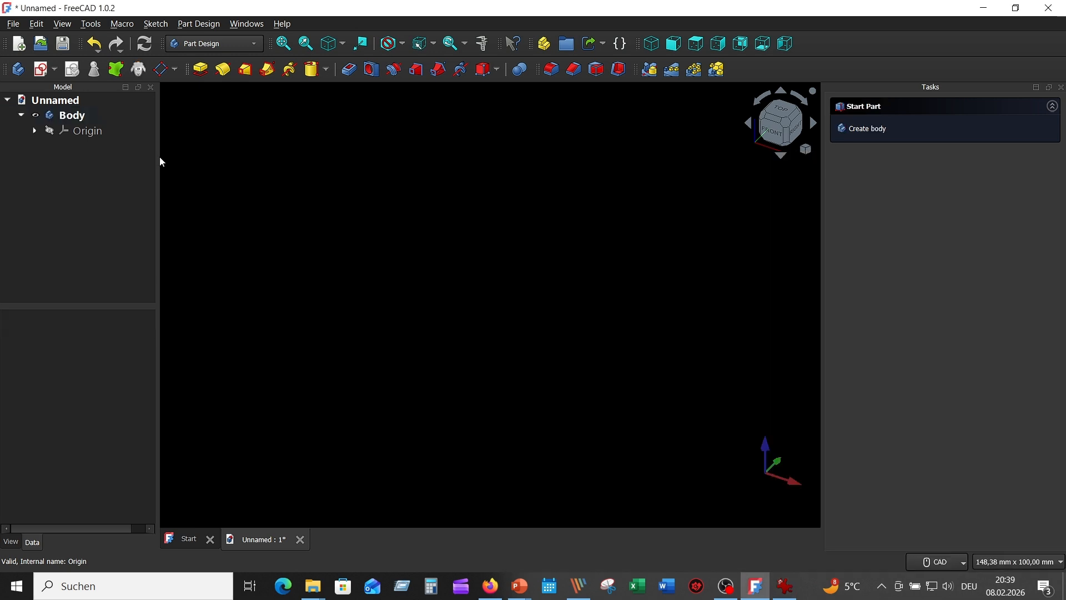
left_click(43, 71)
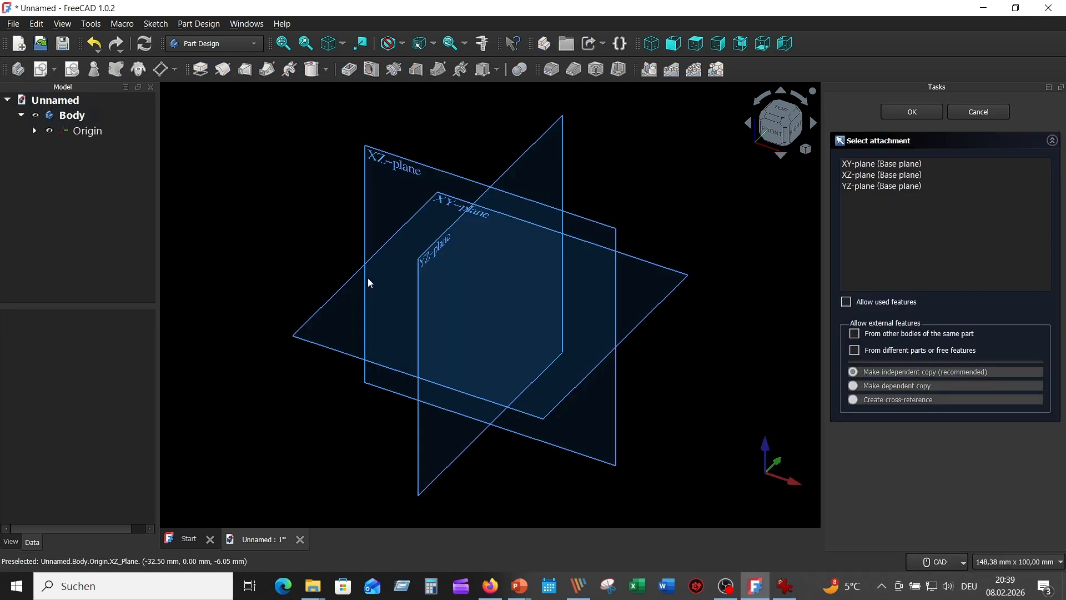
left_click(406, 164)
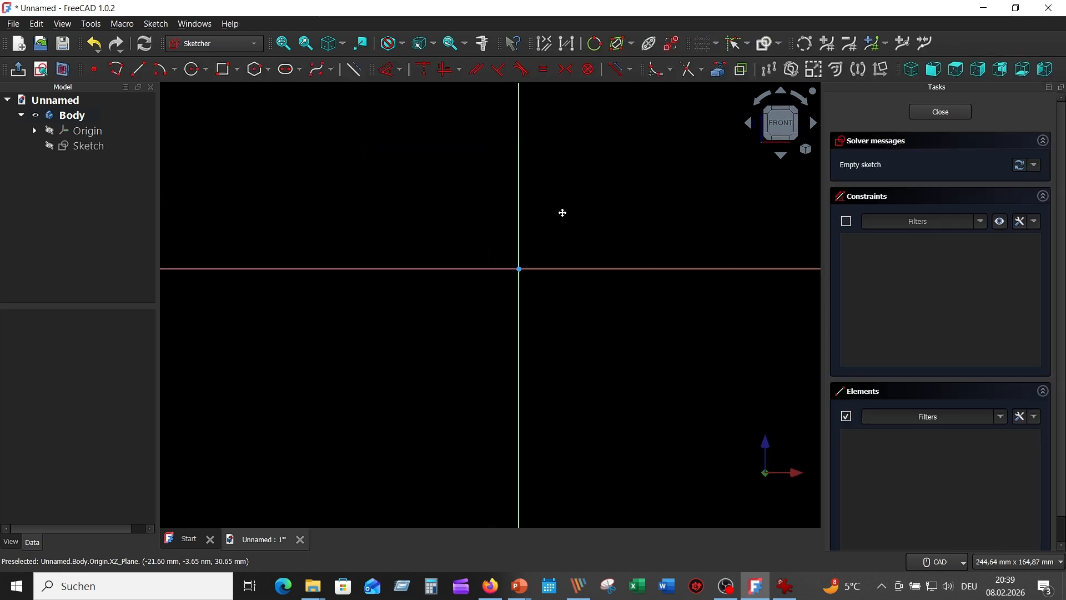
Sketch an open polyline: short outer edge about 5.5 mm high, base along the horizontal axis, inner vertical about 109 mm, and a short top edge.
middle_click_drag(455, 317, 420, 356)
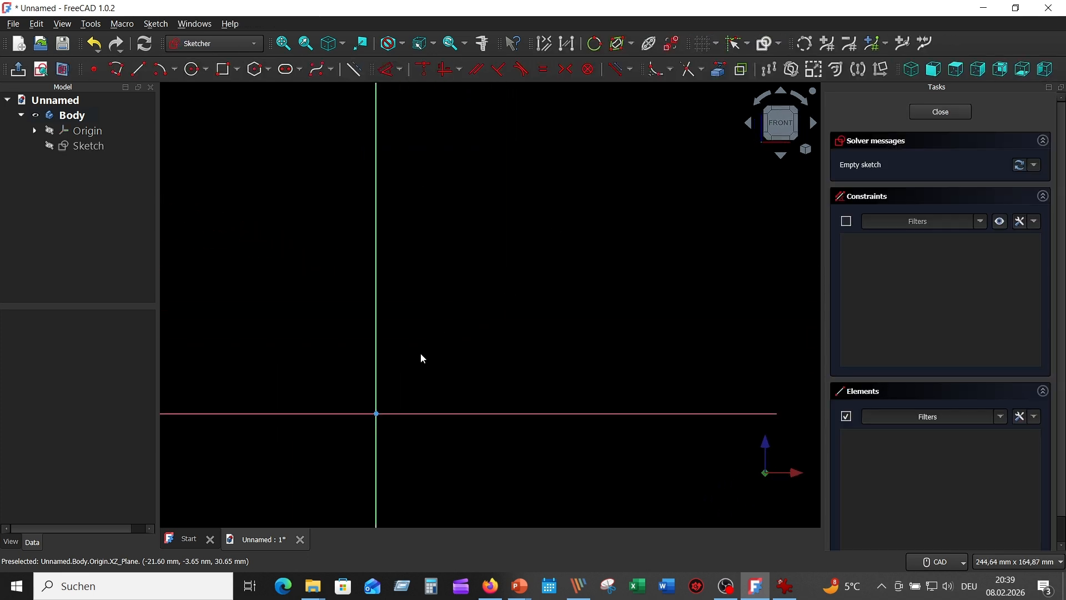
left_click(121, 70)
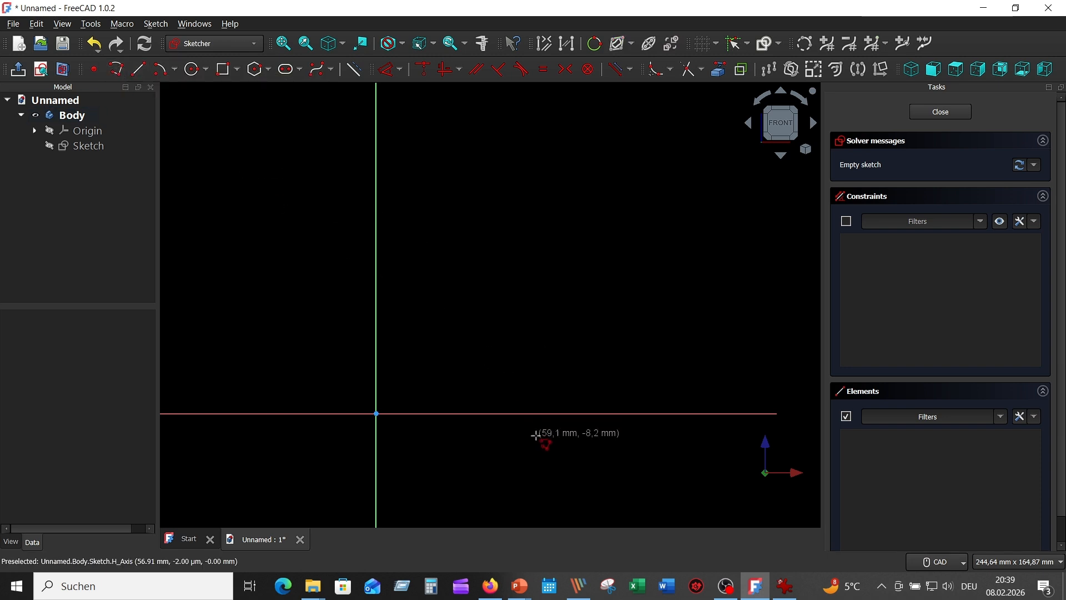
left_click(551, 398)
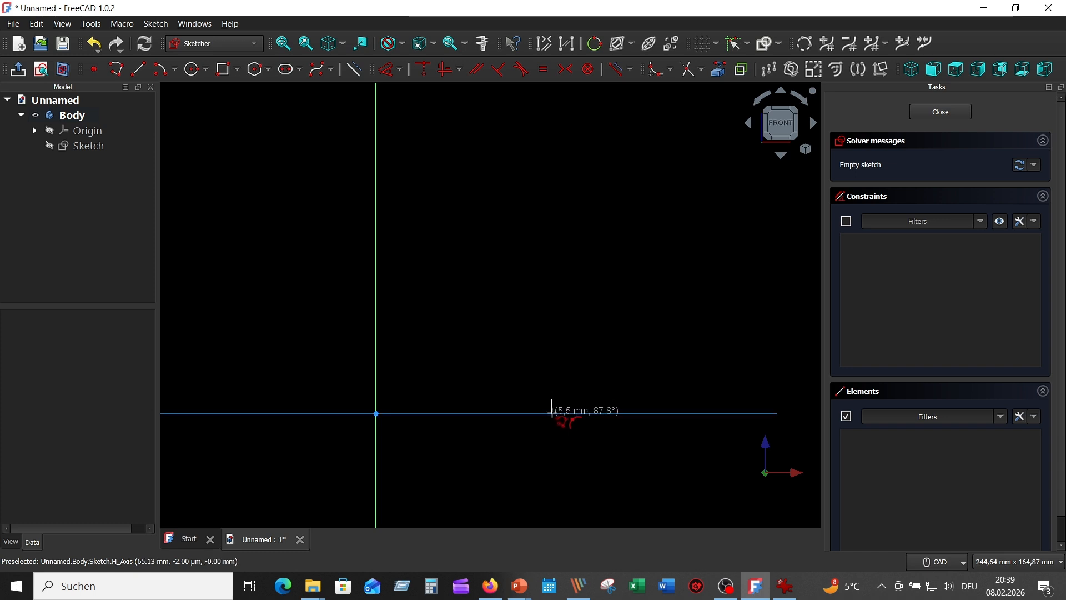
left_click(552, 413)
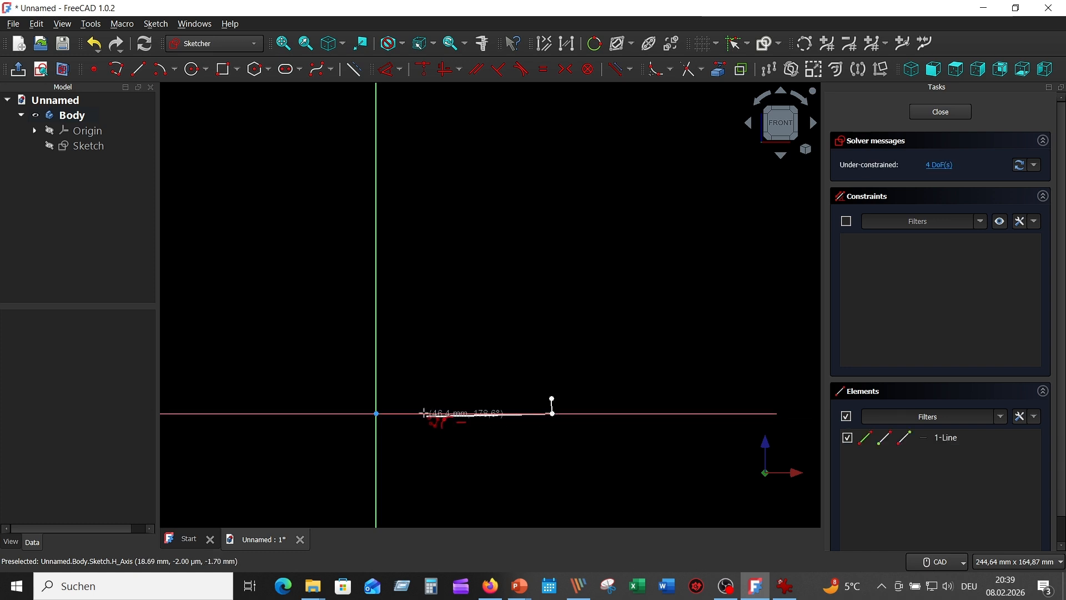
left_click(404, 413)
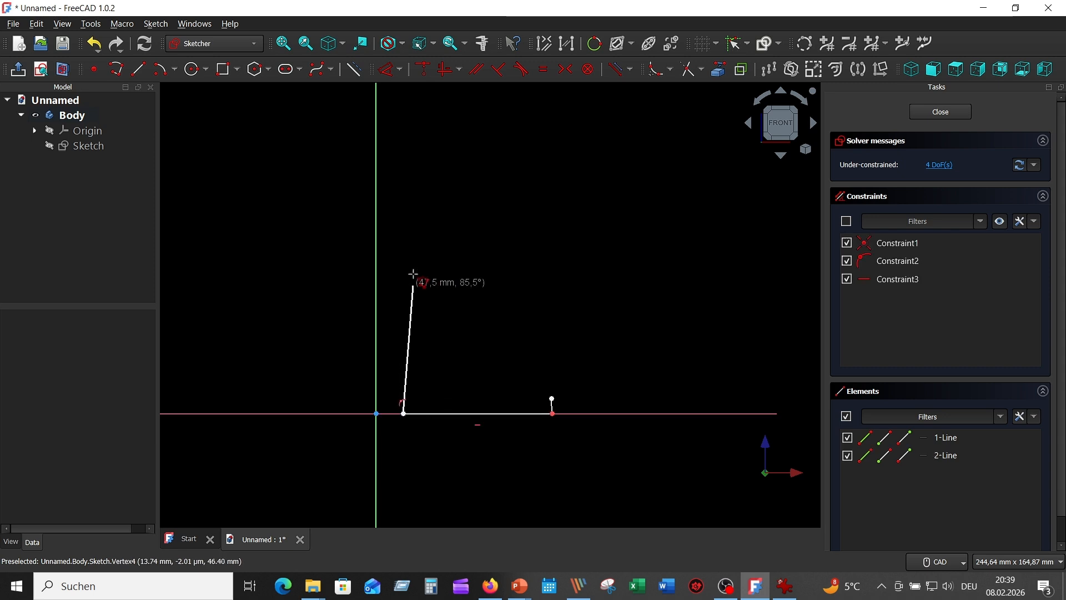
left_click(403, 119)
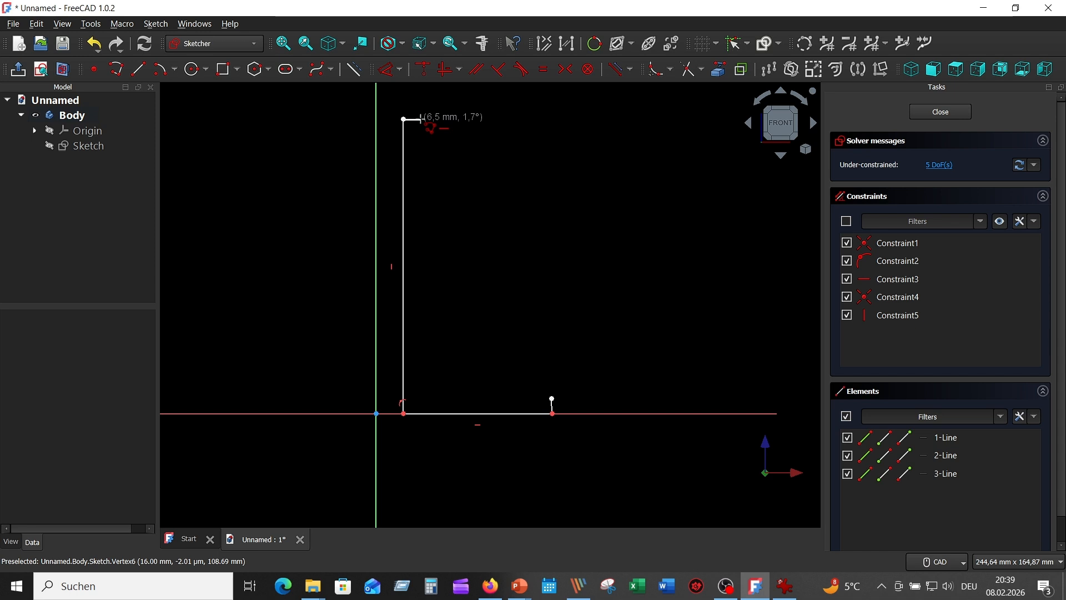
left_click(434, 120)
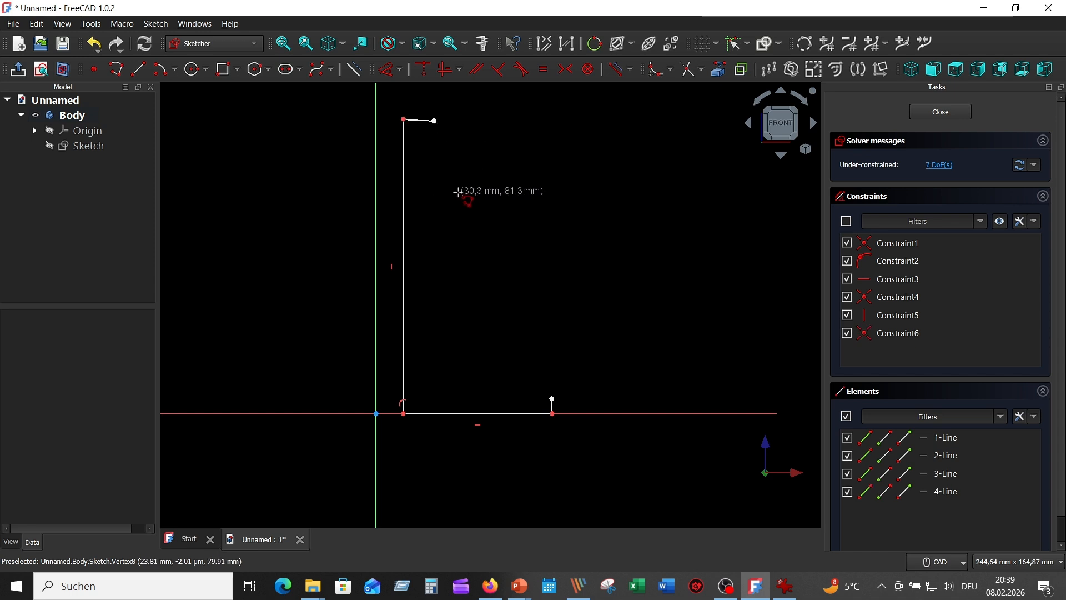
key("Escape")
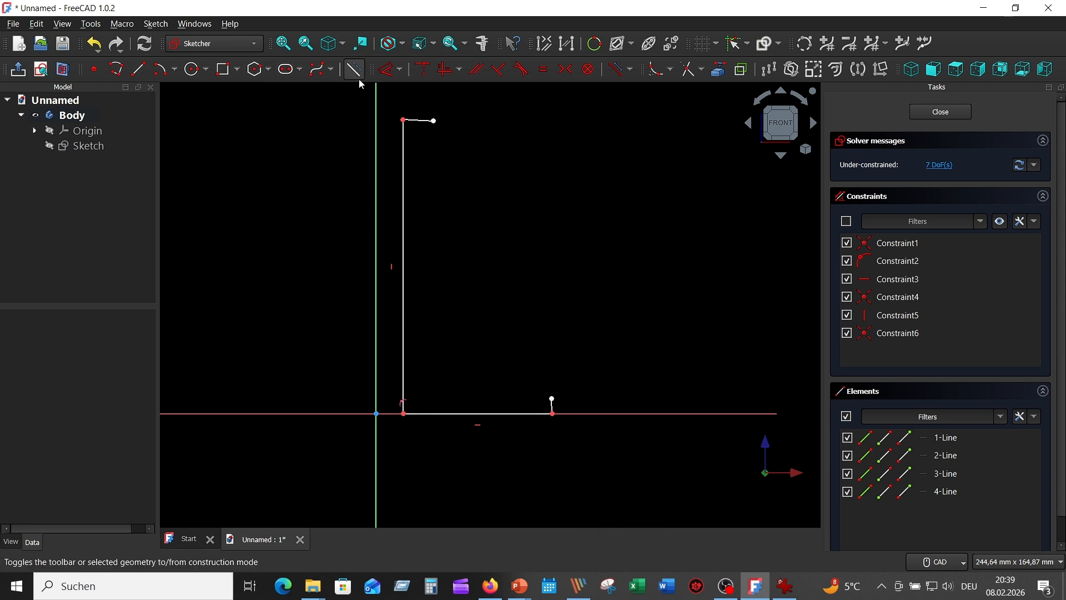
Dimension the inner vertical line's length to 70 mm.
left_click(390, 70)
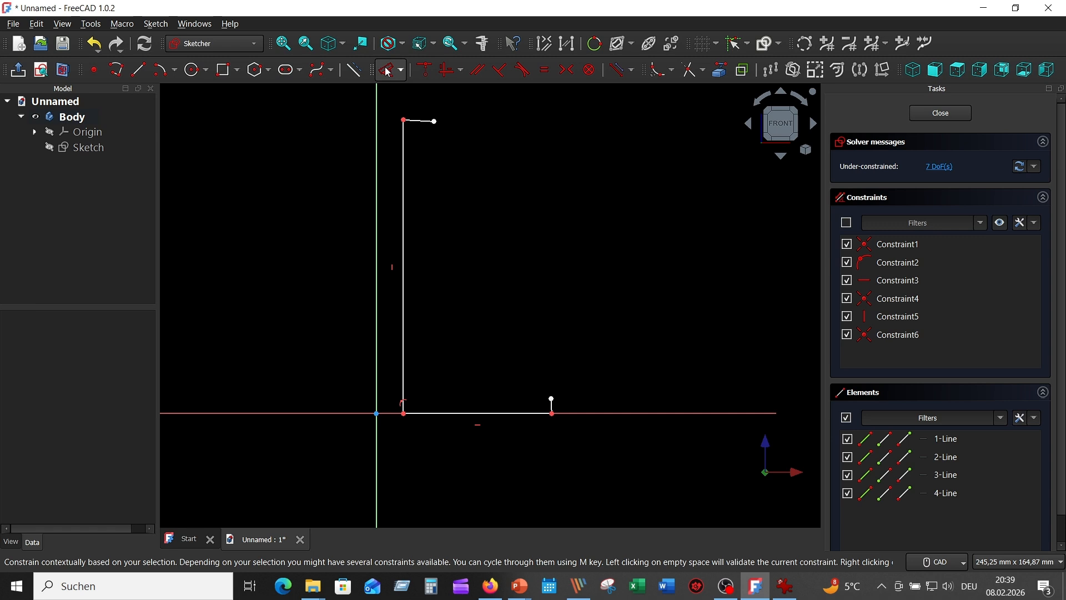
left_click(401, 164)
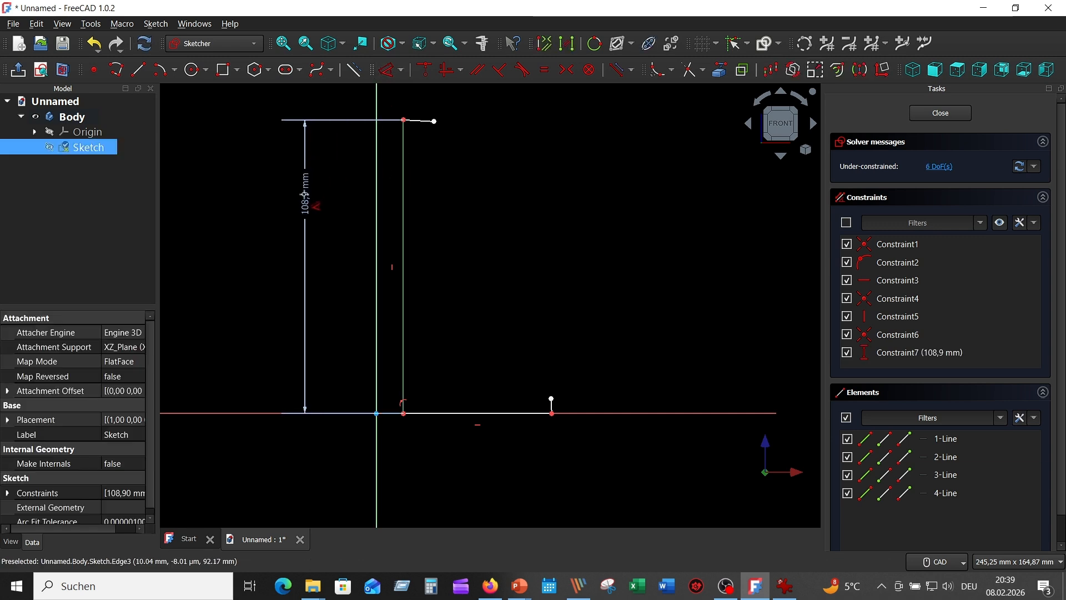
left_click(299, 210)
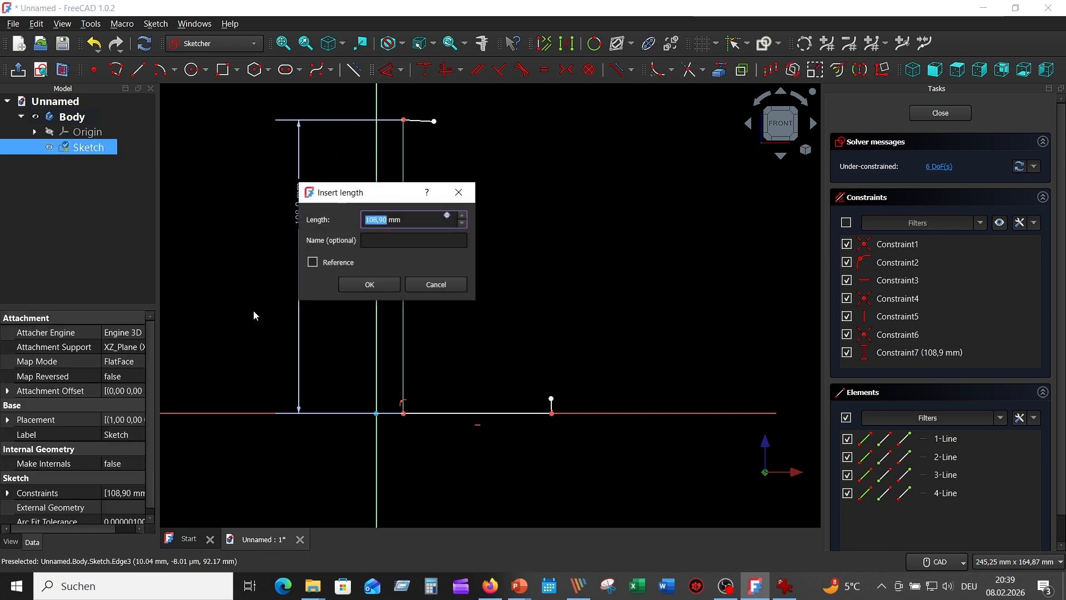
type("70")
key("Return")
right_click(252, 310)
Stretch the top edge outward by moving its free endpoint and constrain the edge to be horizontal.
mouse_move(434, 121)
left_mouse_down()
mouse_move(478, 195)
mouse_move(477, 223)
left_mouse_up()
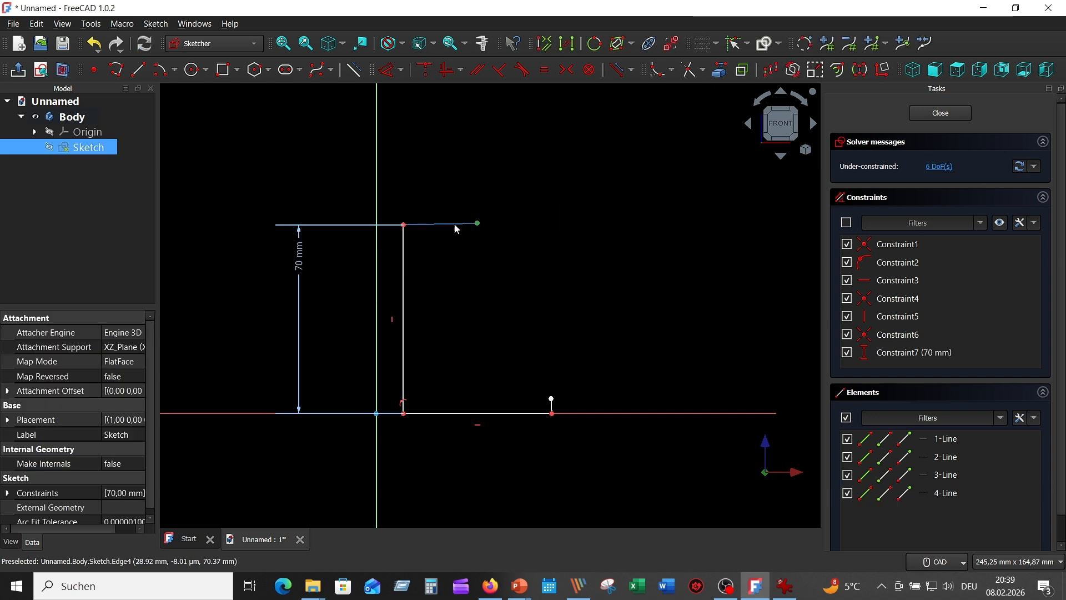
left_click(455, 224)
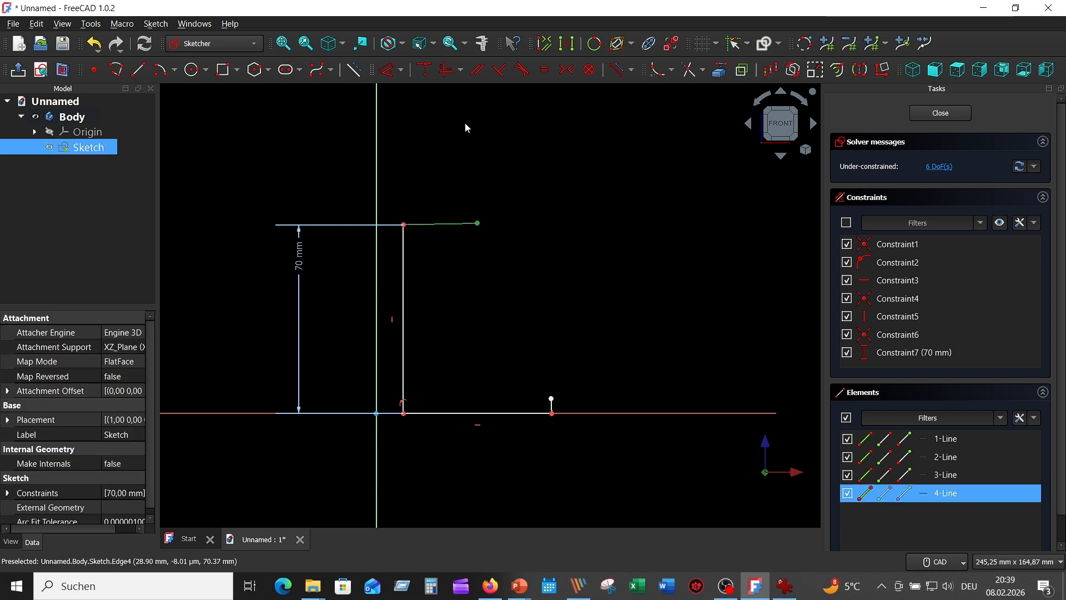
left_click(448, 70)
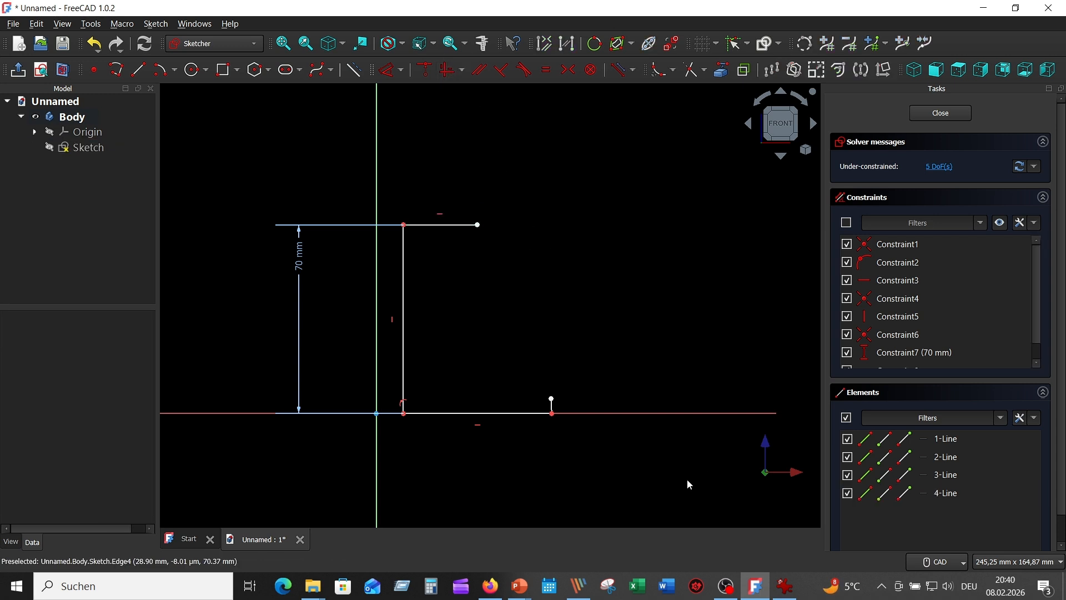
Dimension the top edge's free endpoint at 7.5 mm from the vertical axis.
left_click(477, 225)
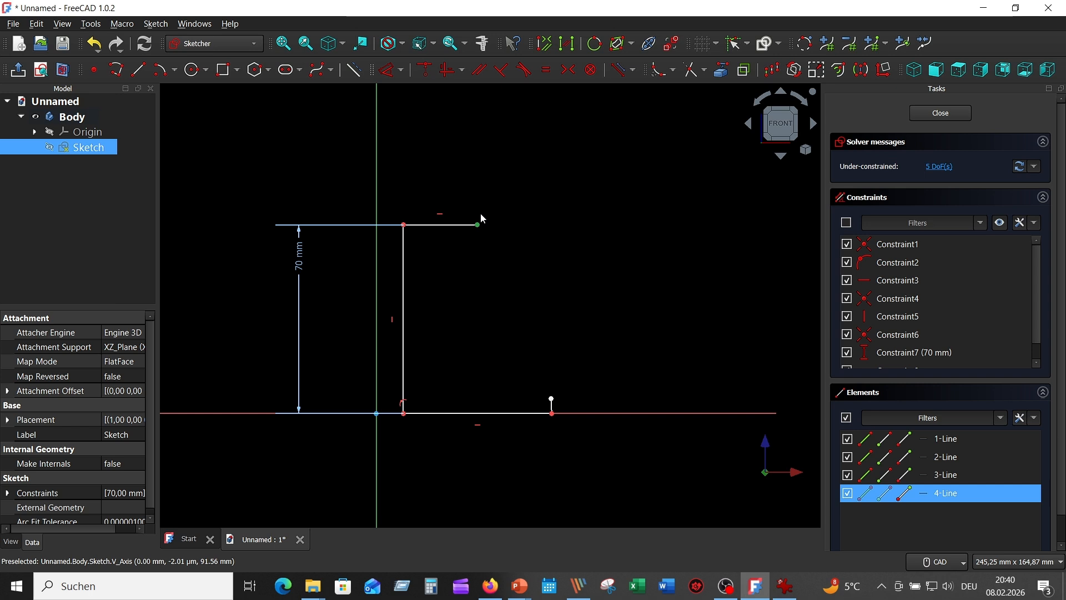
left_click(389, 69)
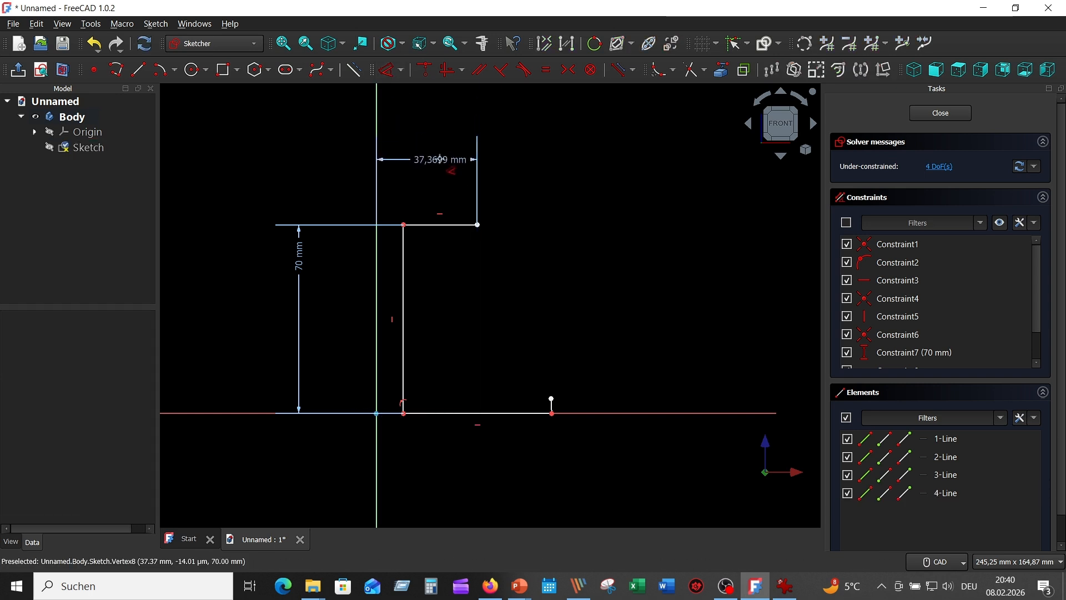
left_click(426, 184)
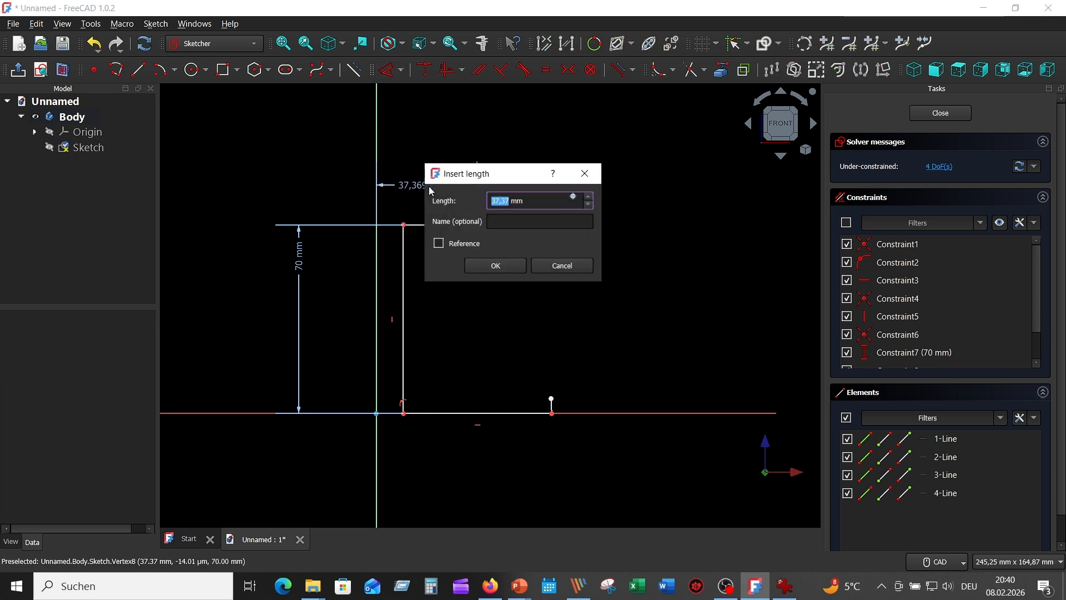
type("7,5")
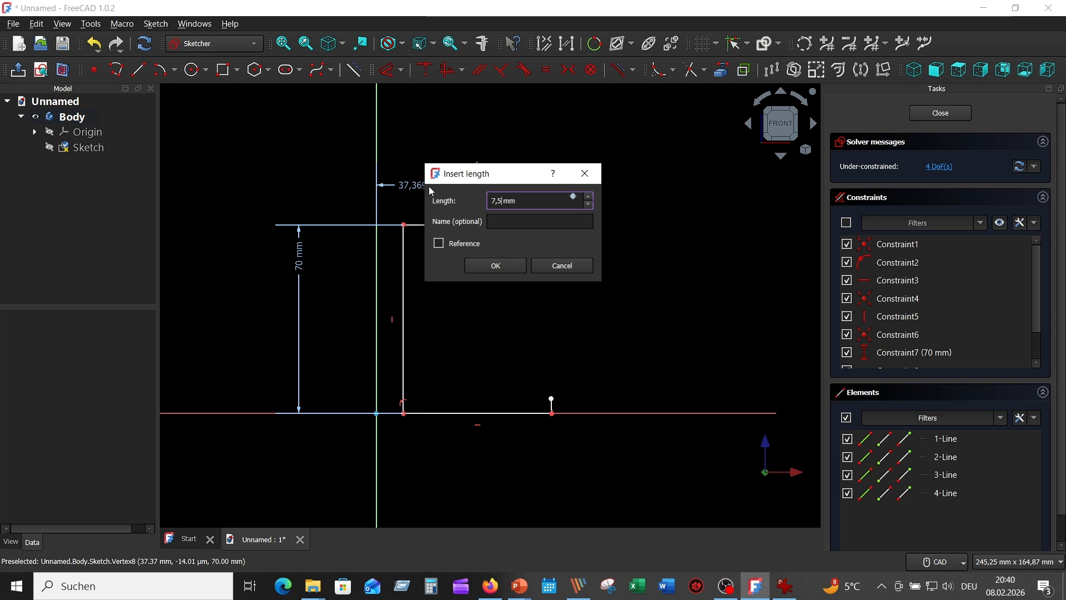
key("Return")
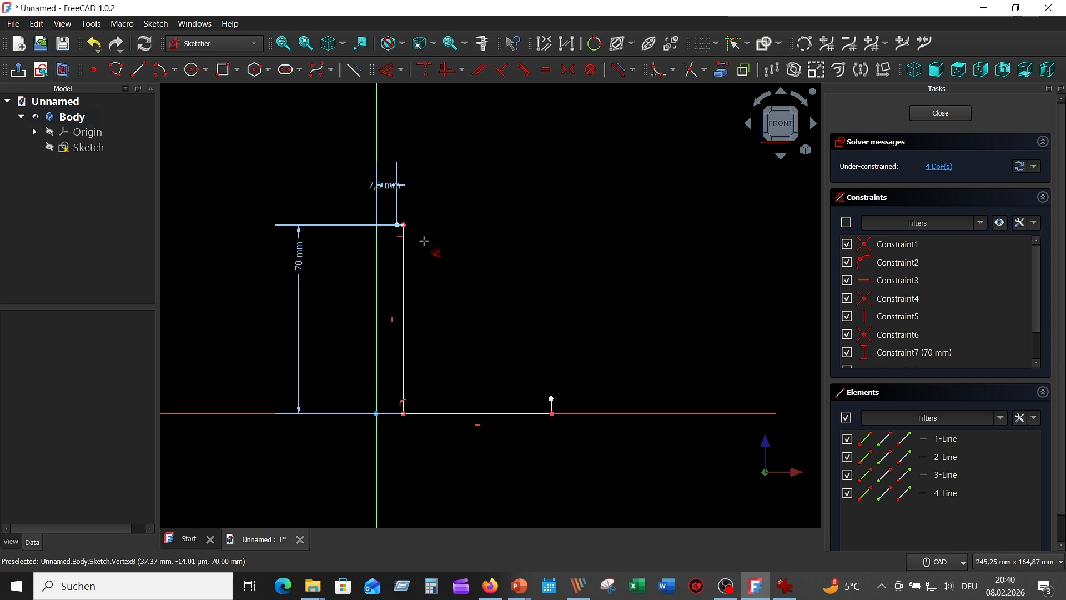
Dimension the distance between the inner vertical line and the vertical axis to 4 mm.
scroll(445, 253, "up", 2)
middle_click_drag(492, 237, 517, 159)
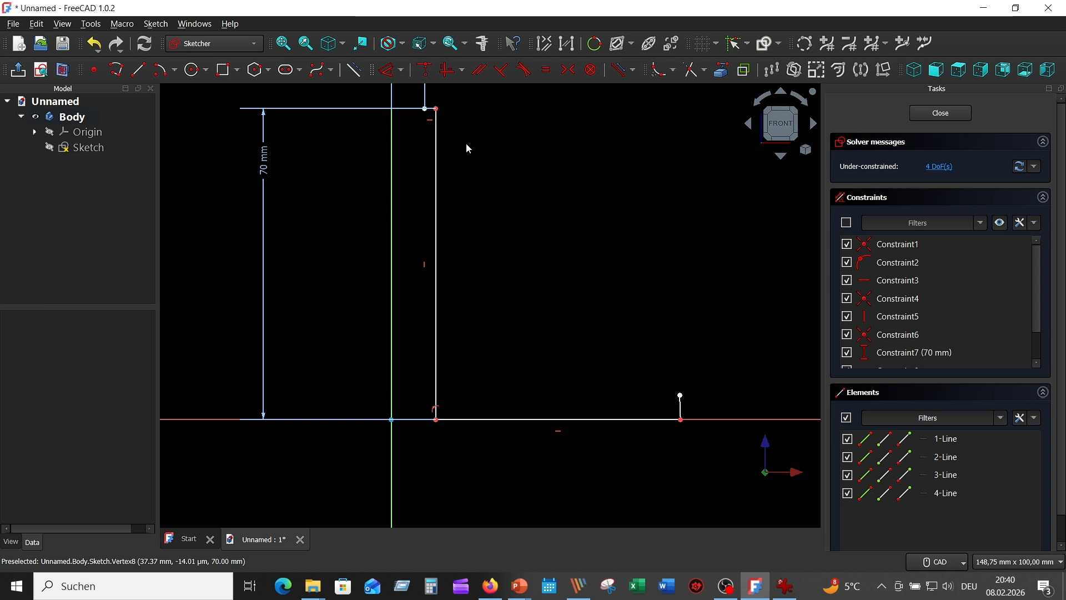
left_click(434, 234)
left_click(393, 236)
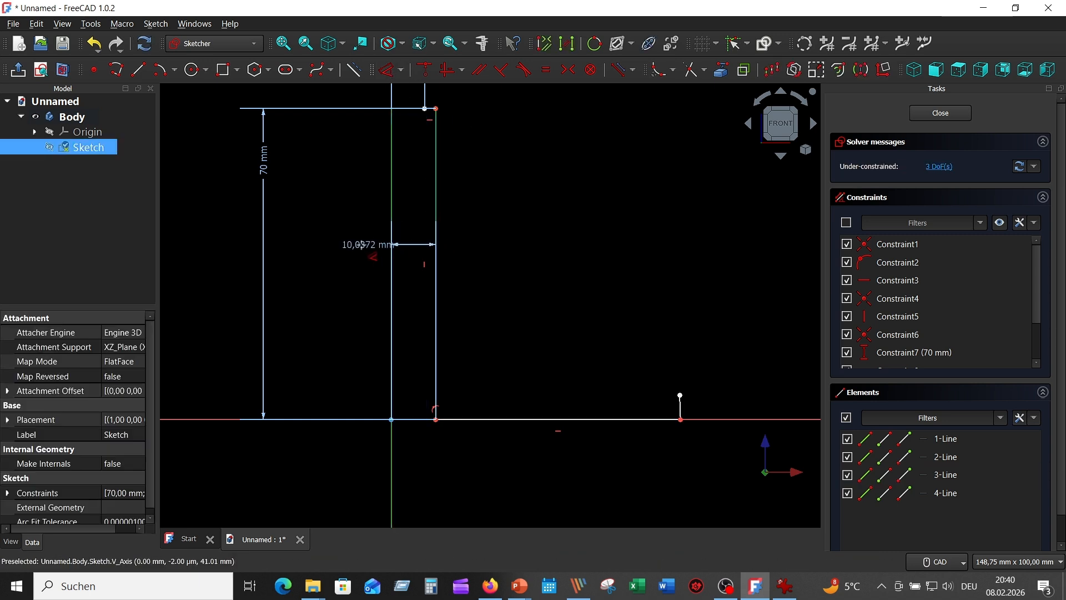
left_click(352, 268)
type("4")
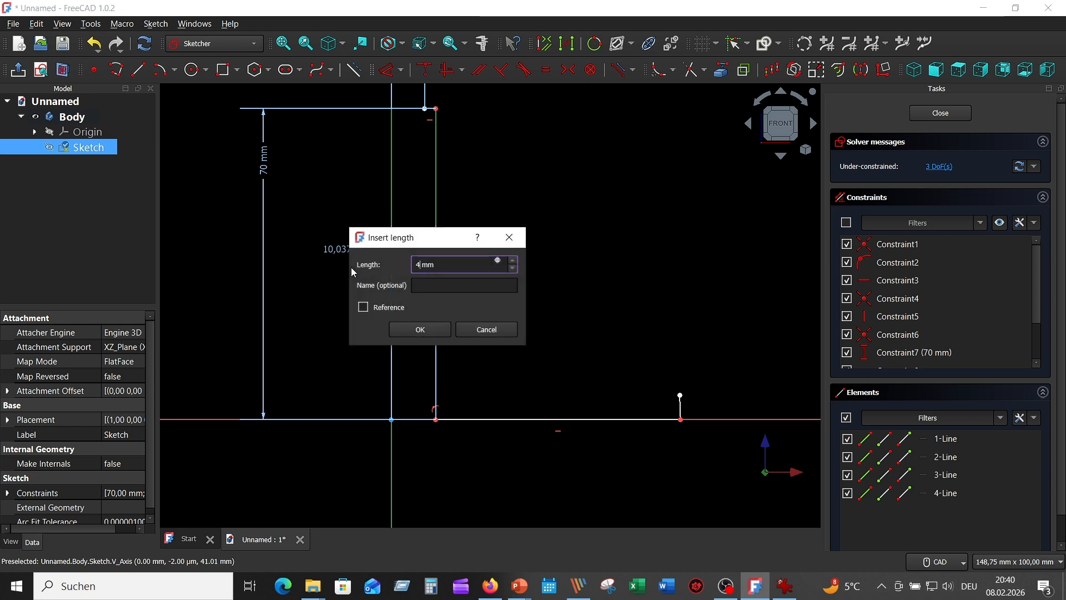
key("Return")
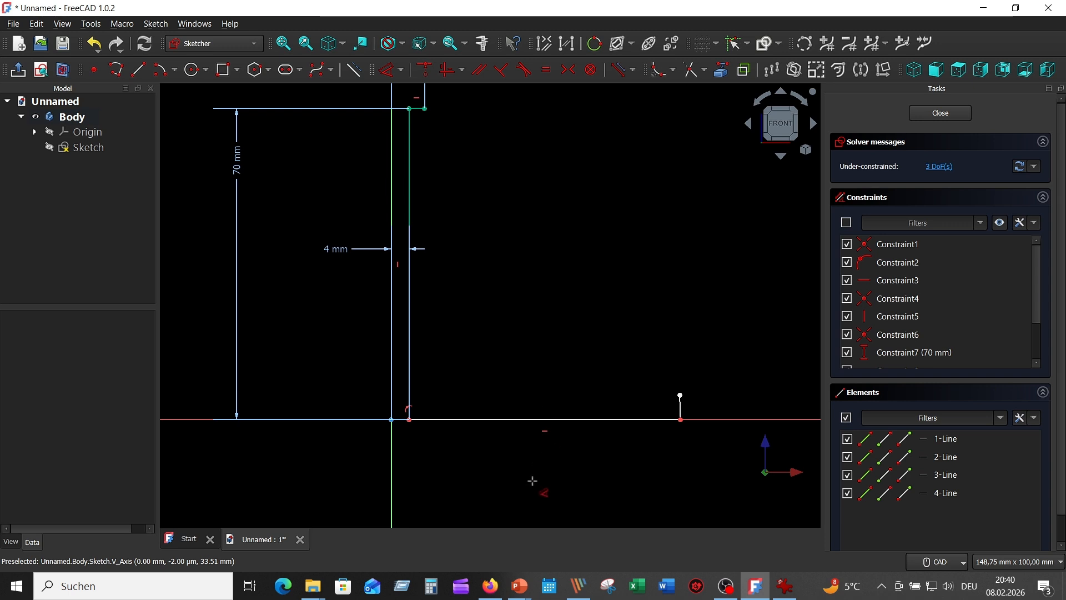
Dimension the base line's outer endpoint at 35 mm from the vertical axis.
left_click(392, 458)
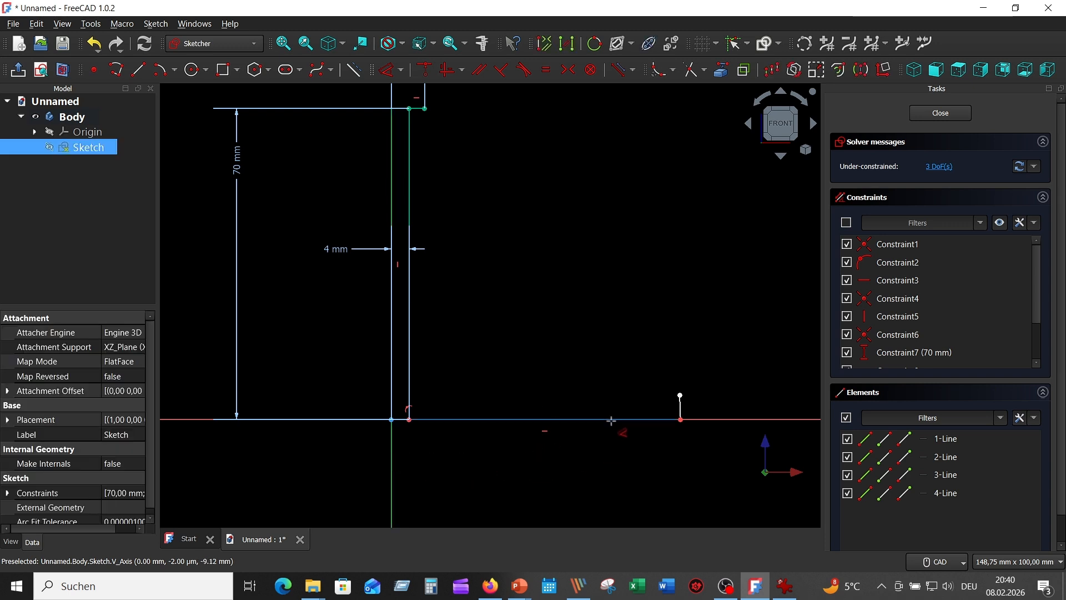
left_click(681, 419)
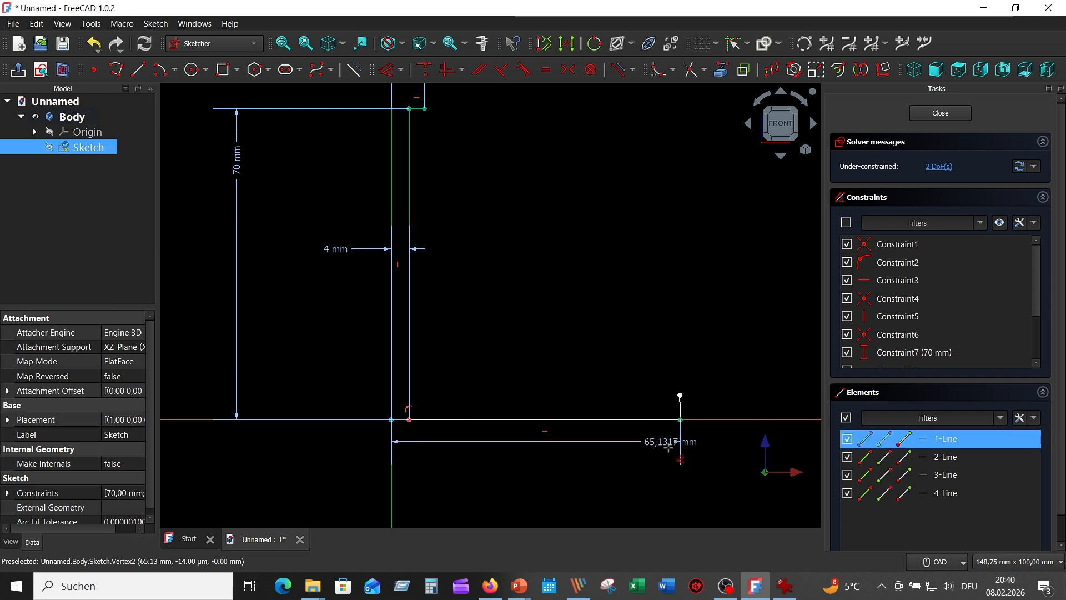
left_click(550, 464)
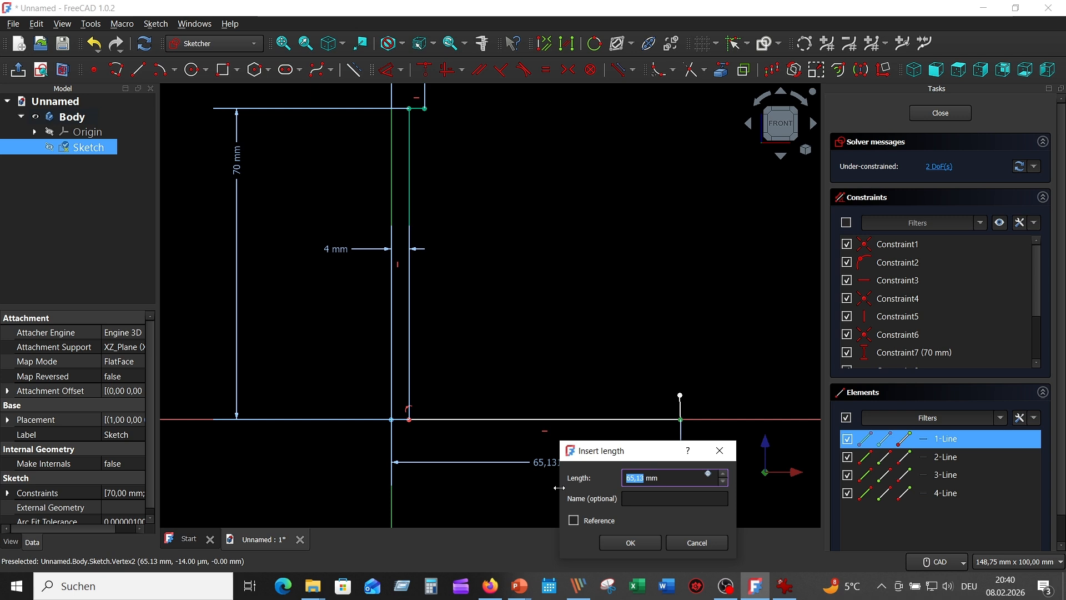
type("3")
key("Return")
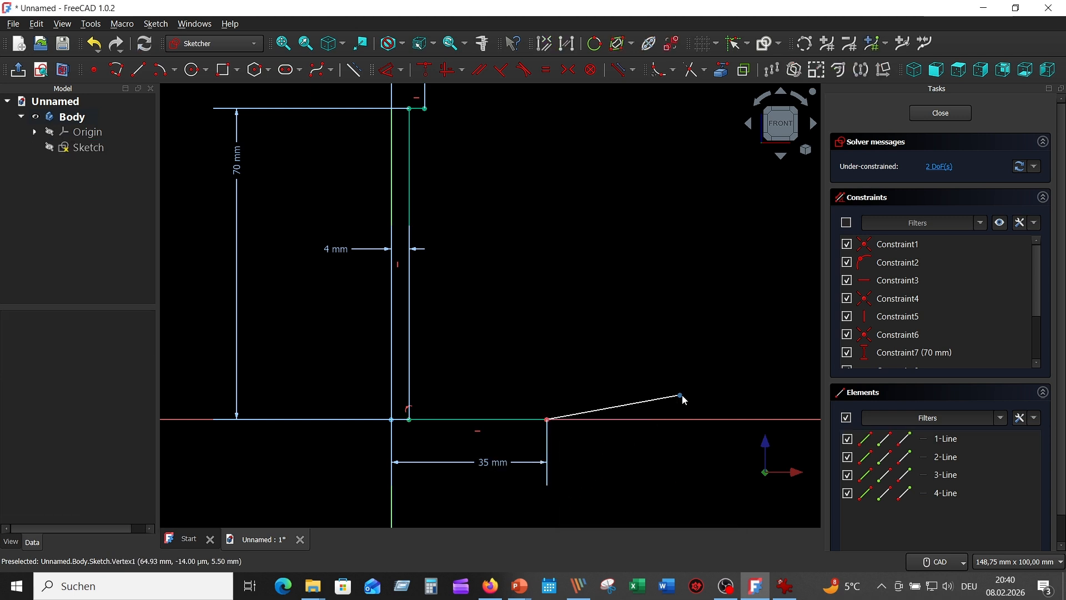
Move the short outer edge's free endpoint above the base corner and constrain the edge to be vertical.
left_click_drag(682, 397, 550, 382)
left_click(548, 410)
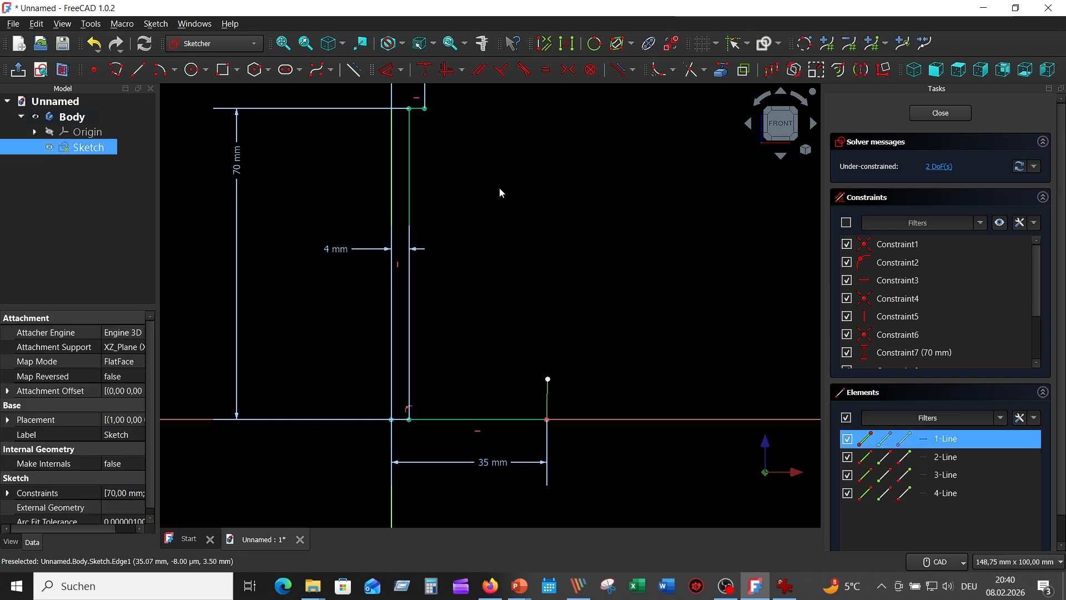
left_click(451, 68)
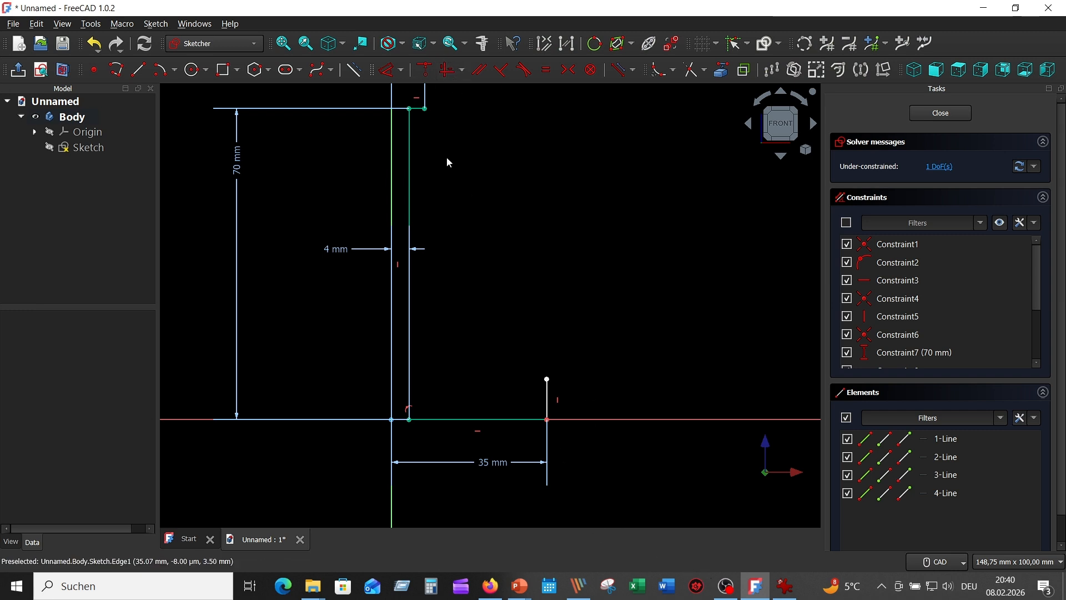
Dimension the short vertical outer edge's length to 2.5 mm.
left_click(392, 70)
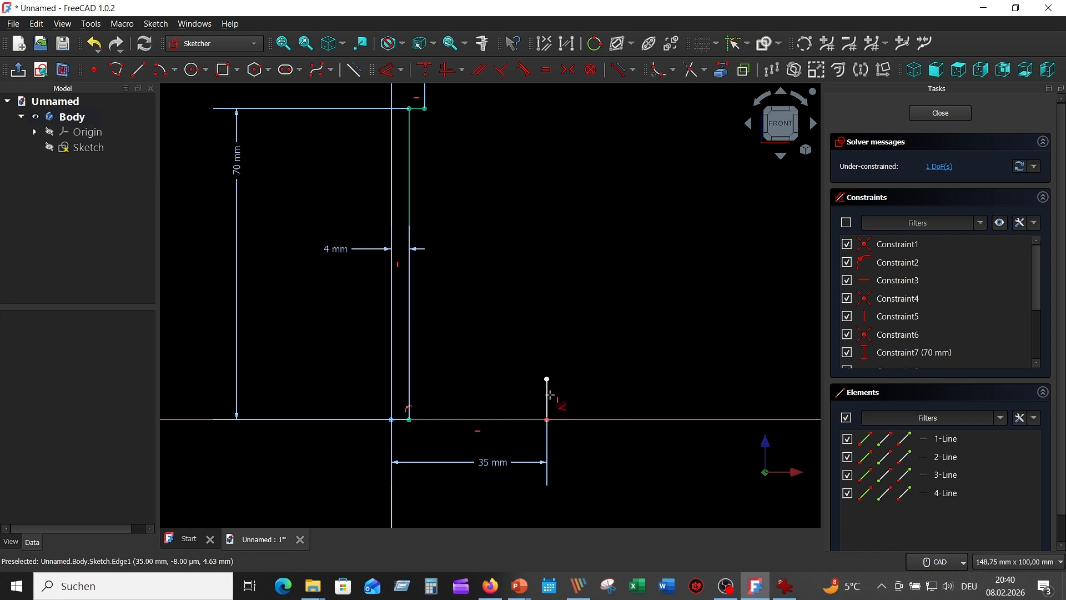
left_click(546, 395)
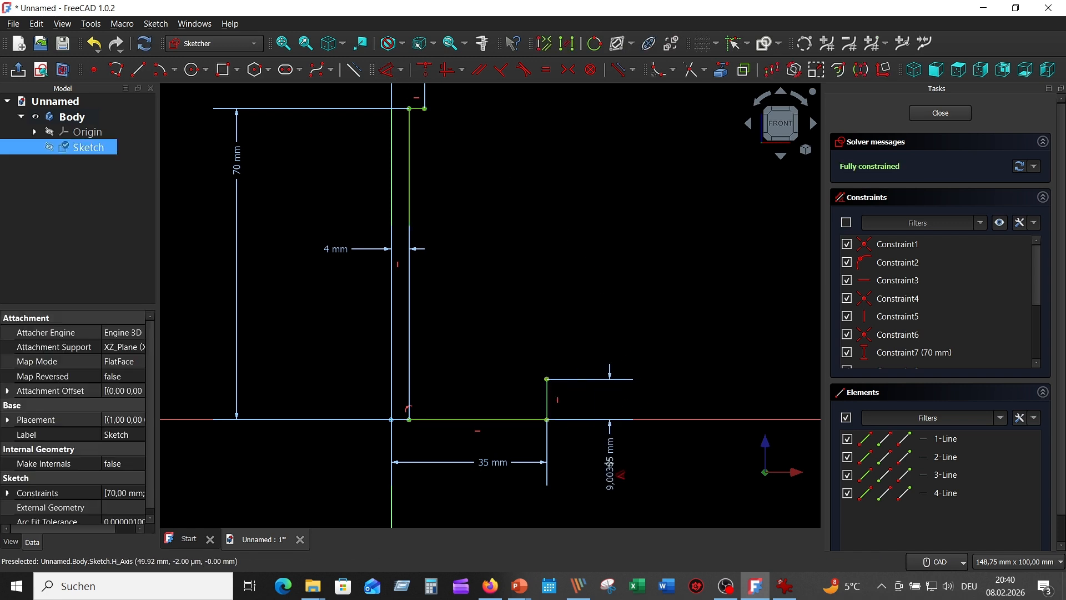
left_click(613, 468)
type("2")
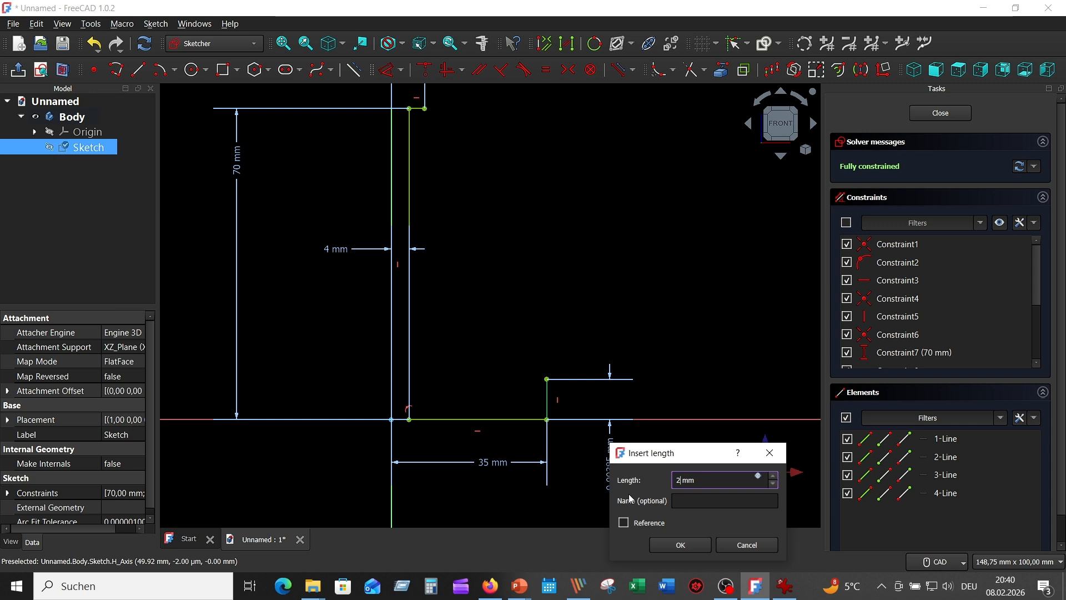
type(",5")
key("Return")
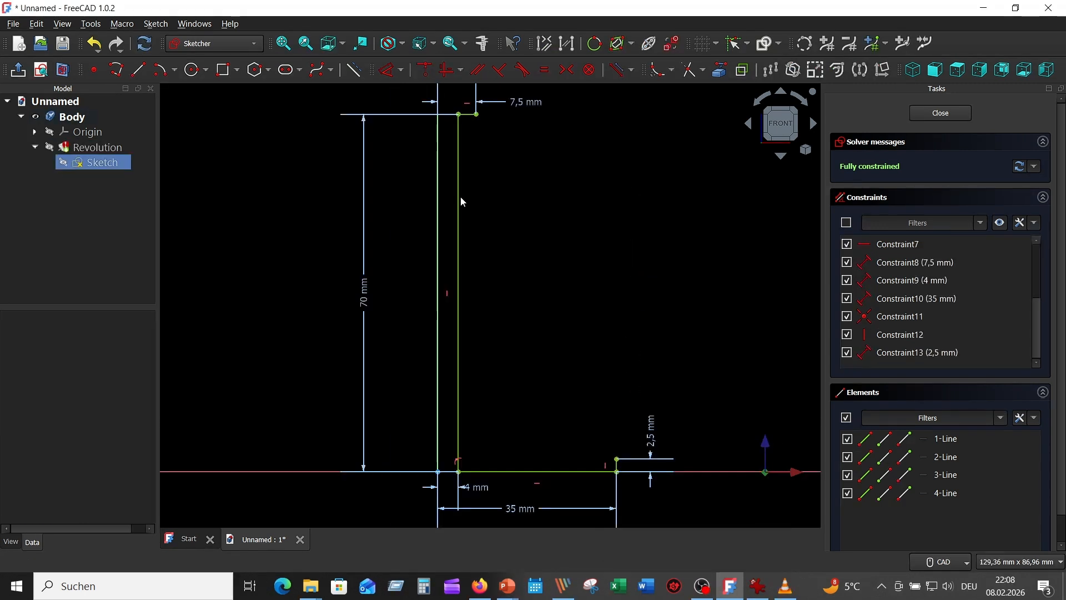
Draw a polyline arc of about 148 mm radius downward from the top edge's free endpoint, perpendicular to the top edge.
left_click(119, 71)
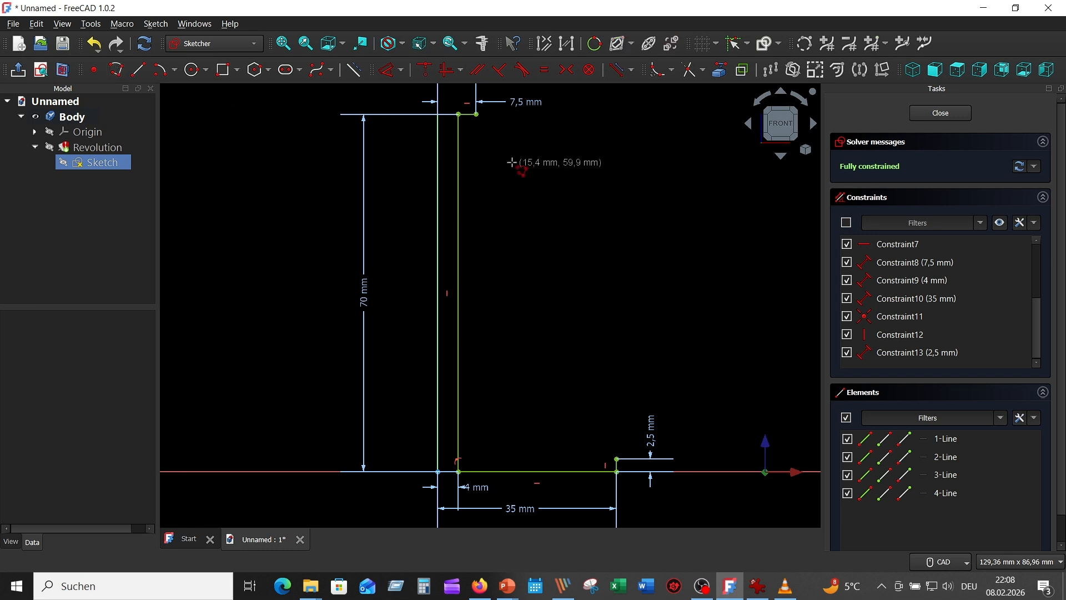
left_click(476, 115)
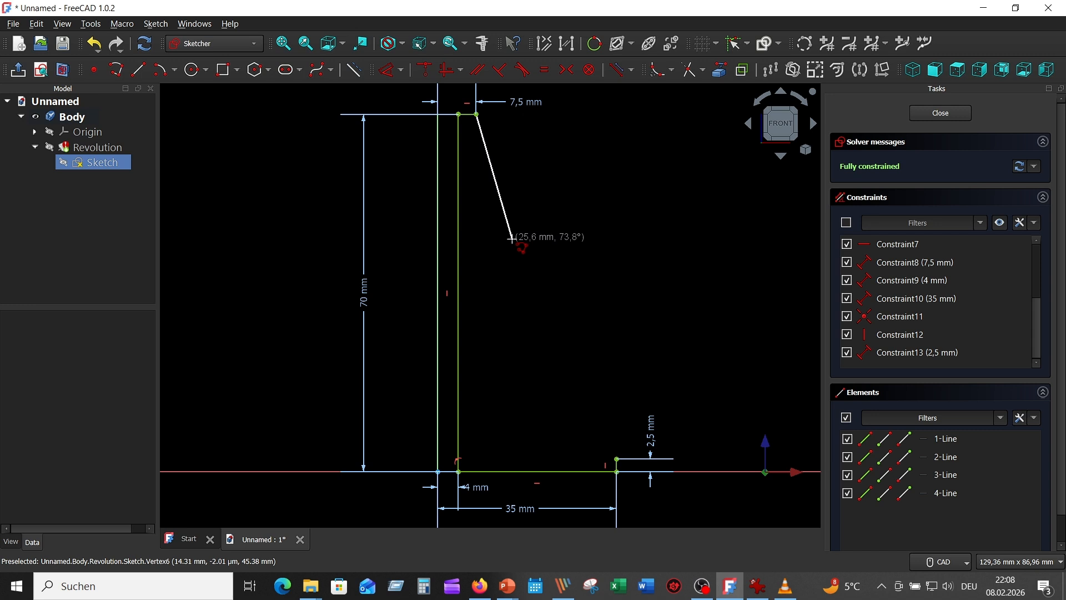
key("m")
key("m")
key("m")
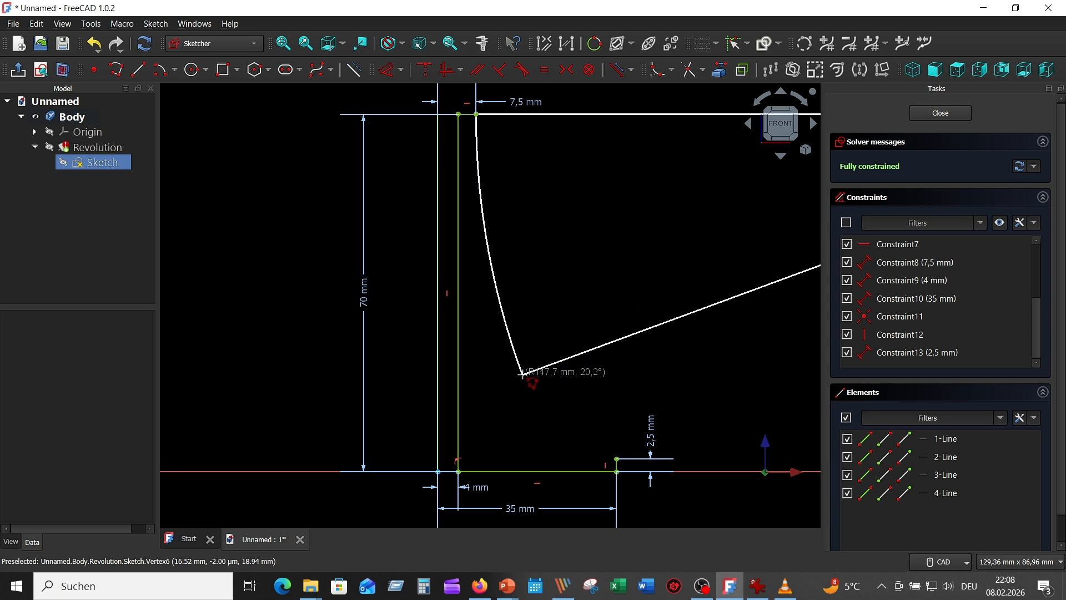
left_click(522, 374)
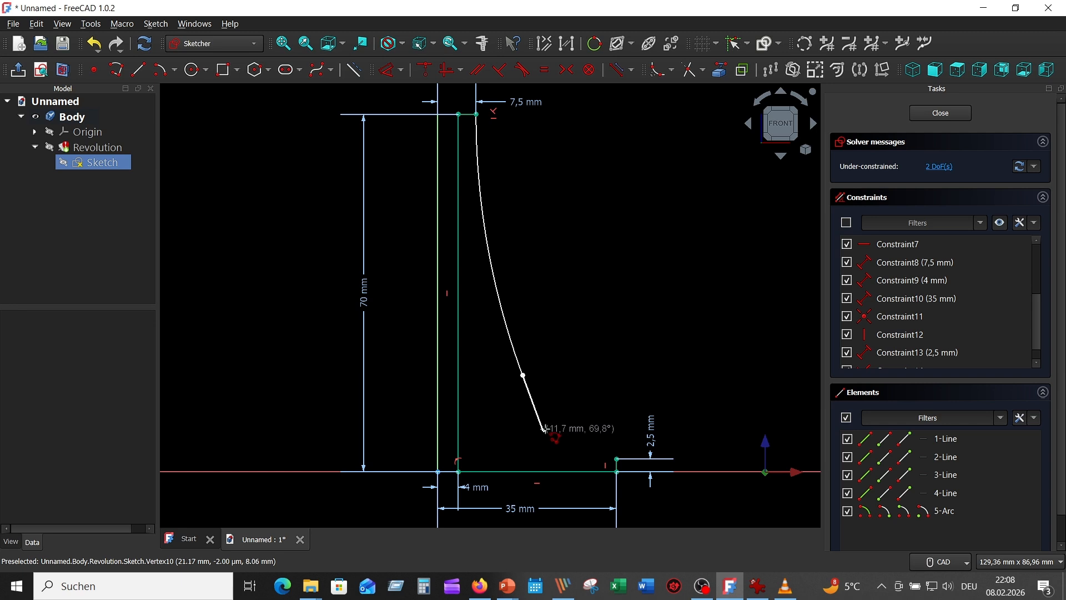
Continue the polyline with a tangent arc of about 29 mm radius ending near the short outer edge, and finish there.
key("m")
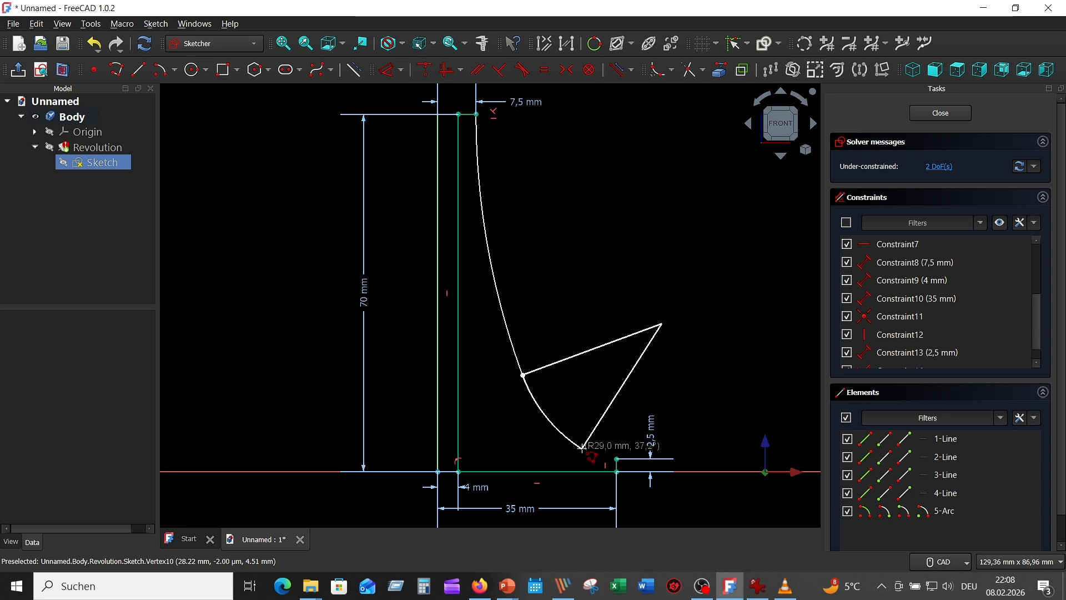
left_click(598, 459)
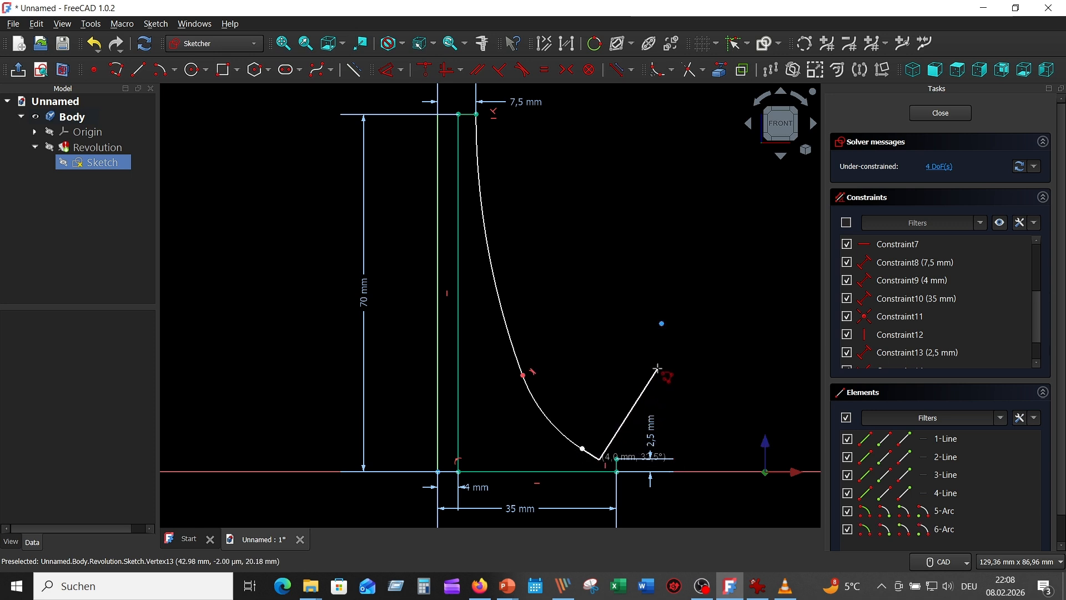
key("Escape")
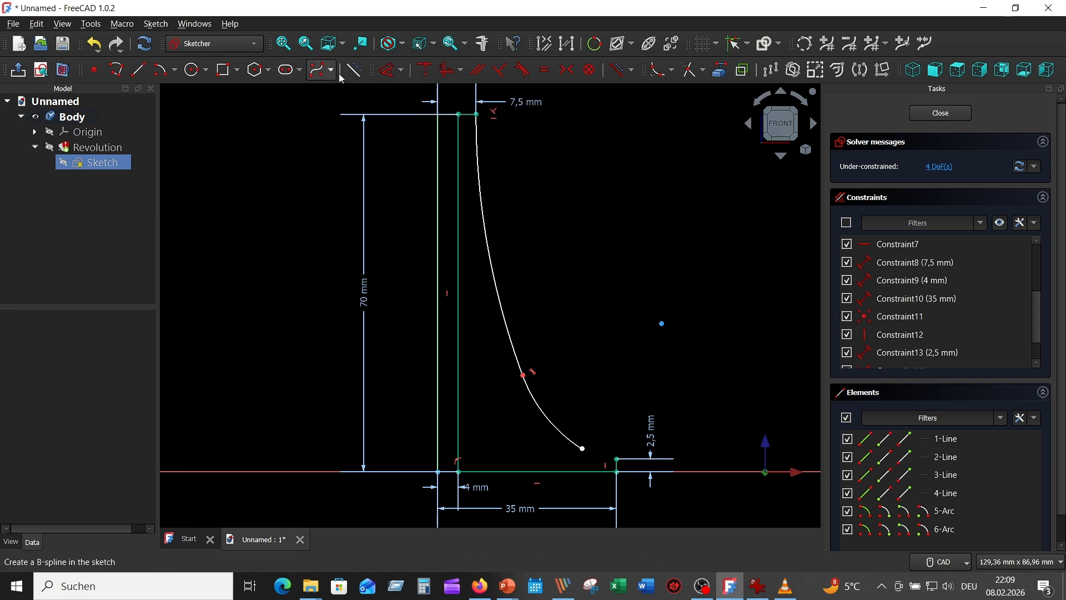
Dimension the upper arc's radius to 120 mm.
left_click(391, 72)
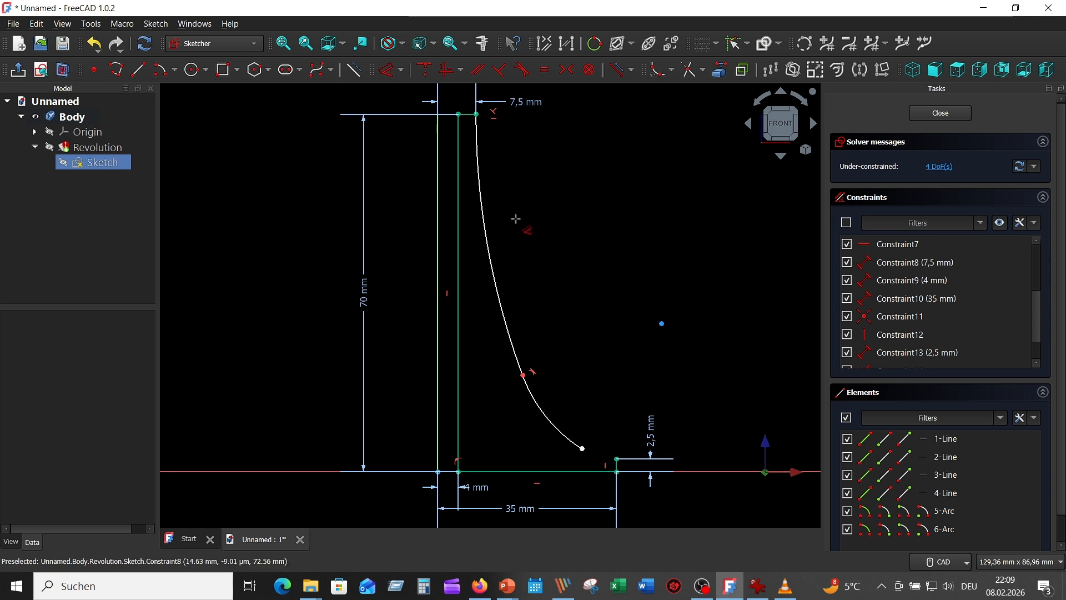
left_click(481, 201)
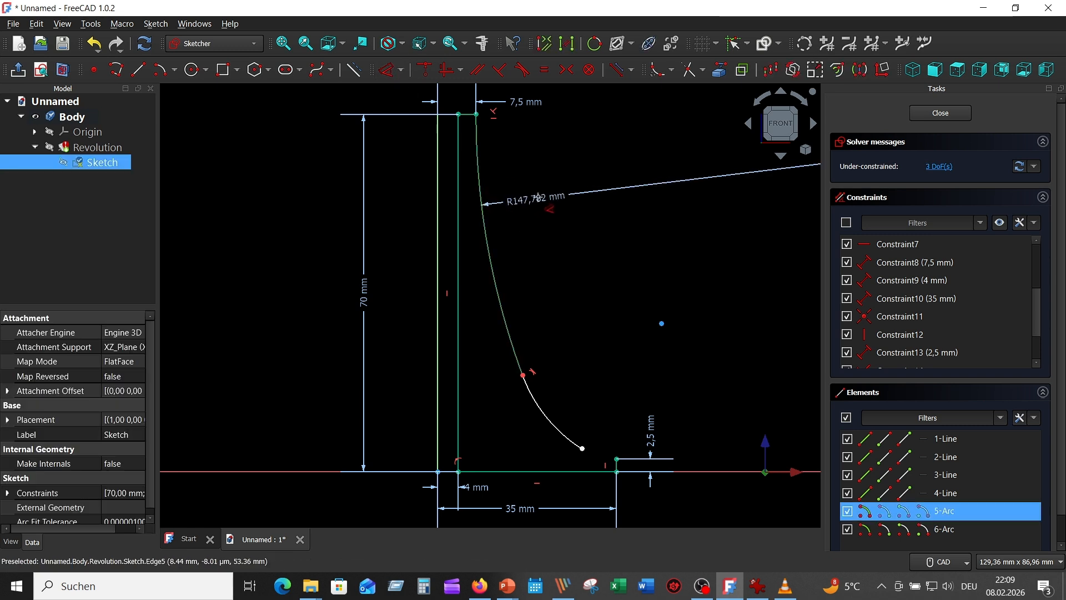
left_click(542, 199)
type("120")
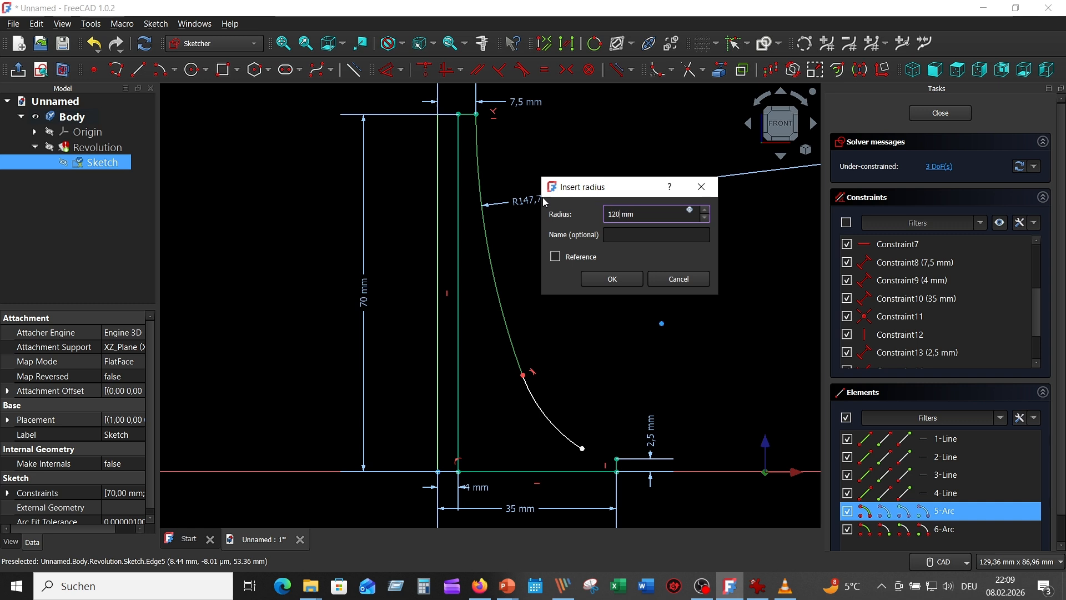
key("Return")
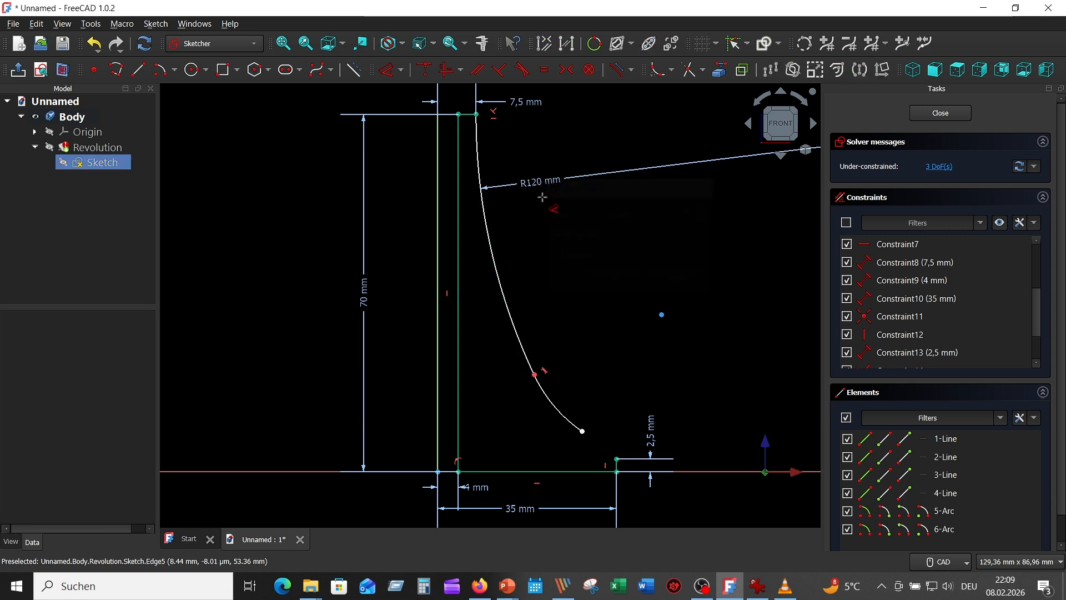
Dimension the lower arc's radius to 35 mm.
left_click(554, 409)
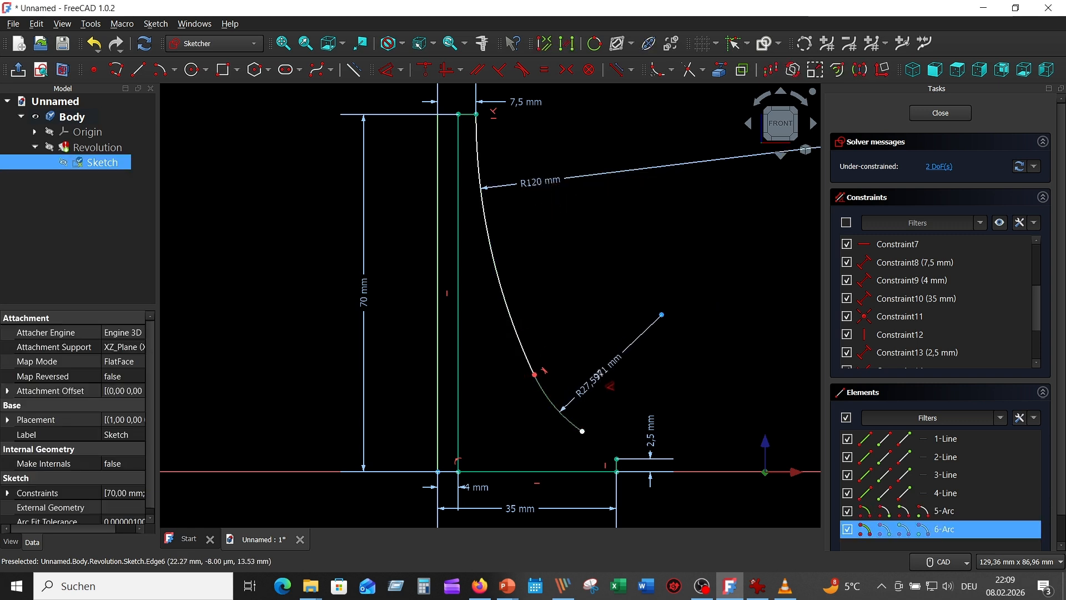
left_click(601, 369)
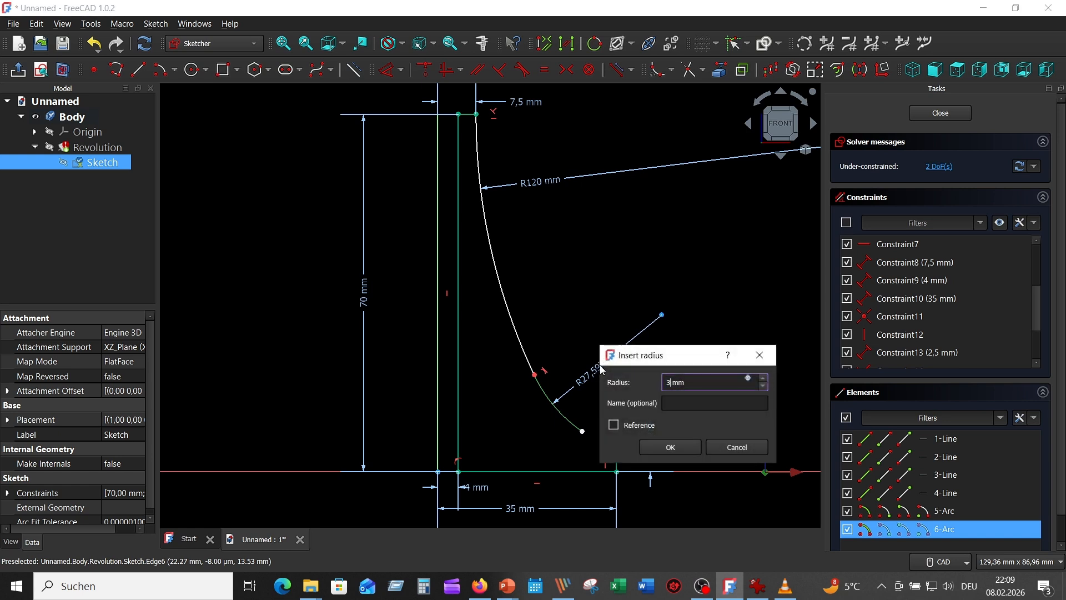
type("35")
key("Return")
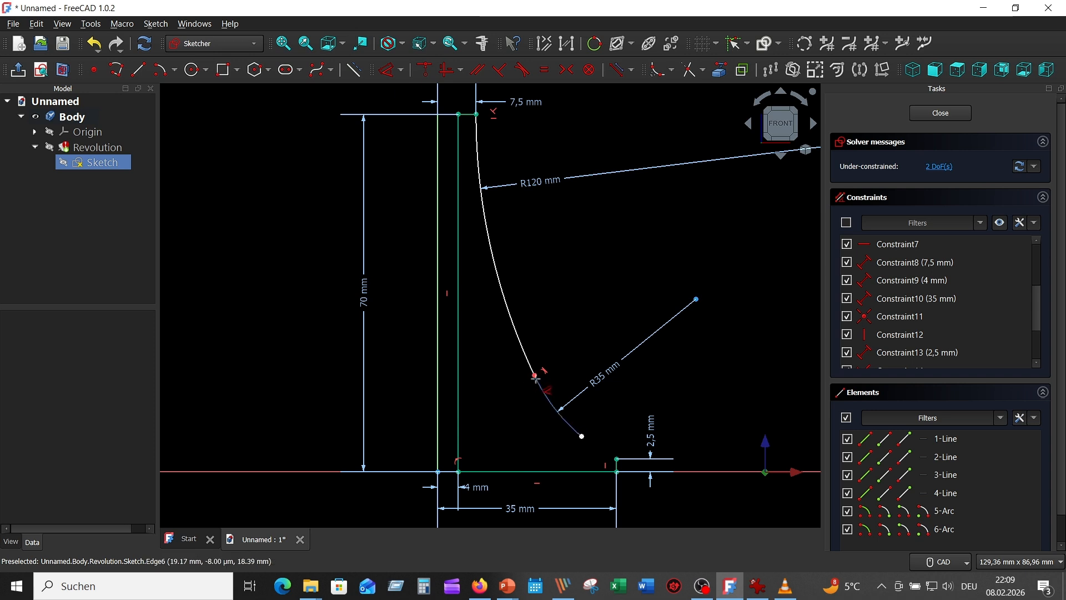
Dimension the junction of the two arcs at a height of 20 mm above the horizontal axis.
left_click(534, 374)
key("i")
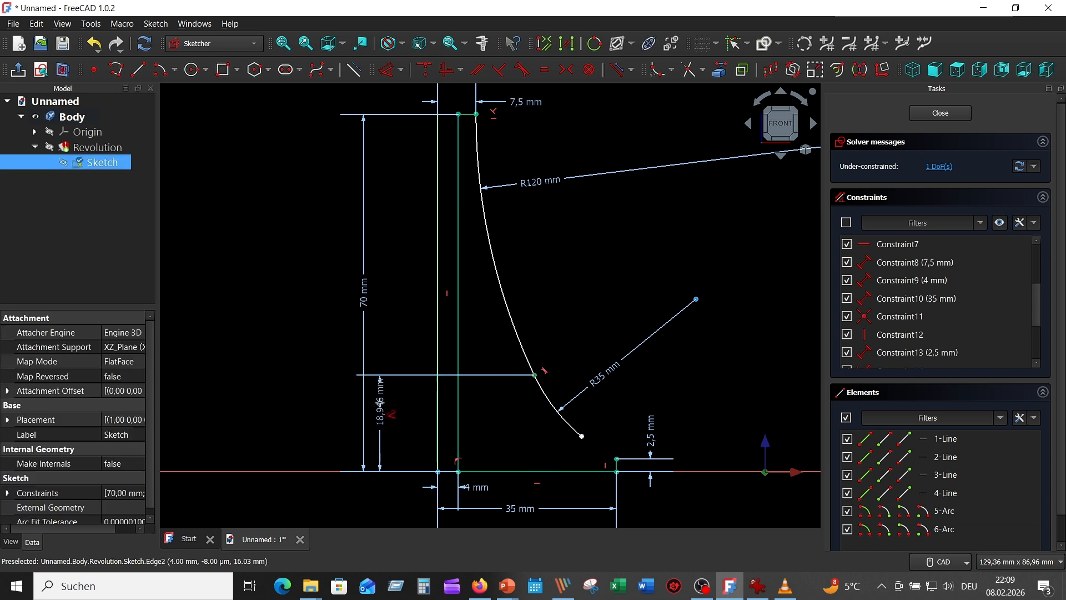
double_click(402, 420)
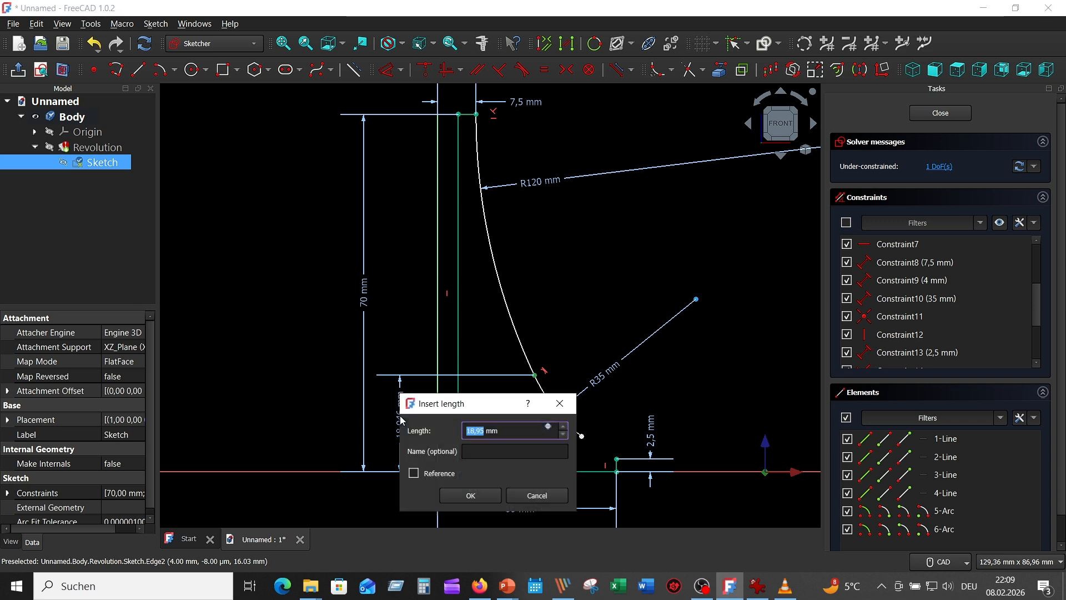
type("20")
key("Return")
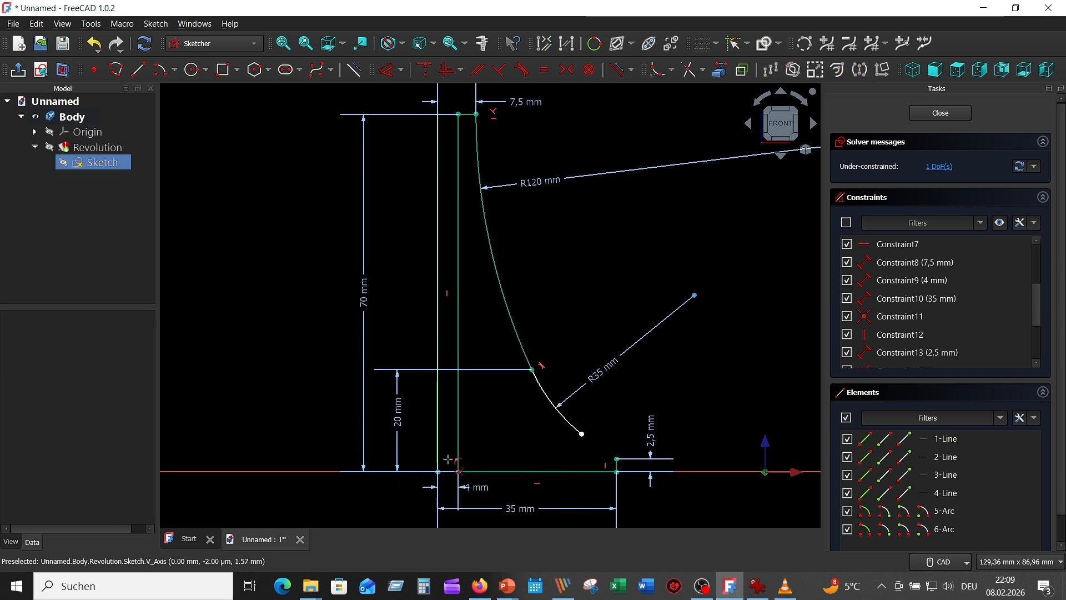
Dimension the lower arc's free endpoint at a height of 5 mm above the base line.
left_click(574, 473)
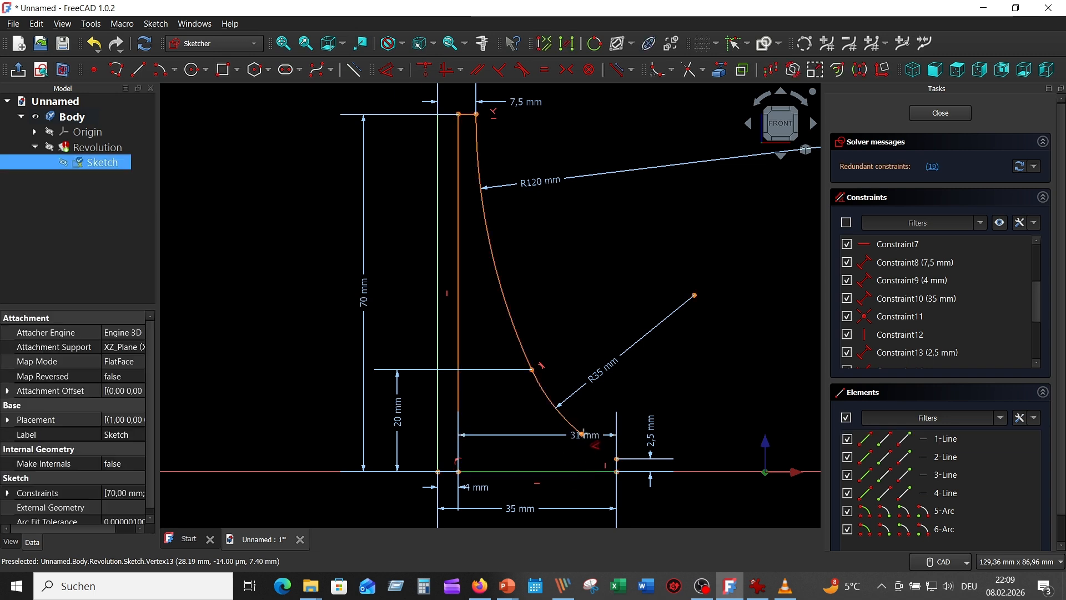
left_click(582, 431)
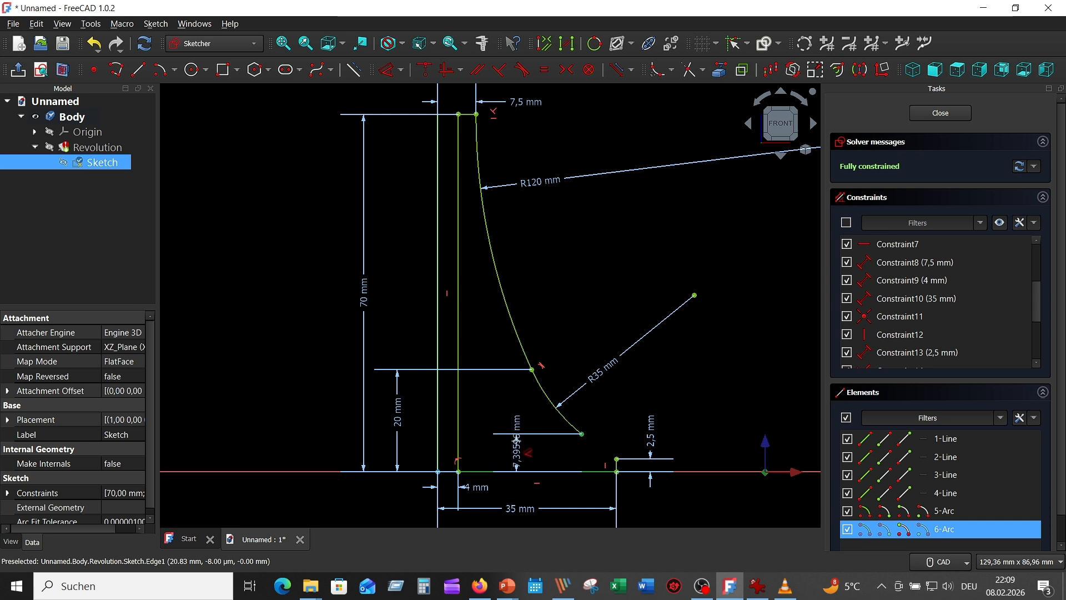
left_click(514, 412)
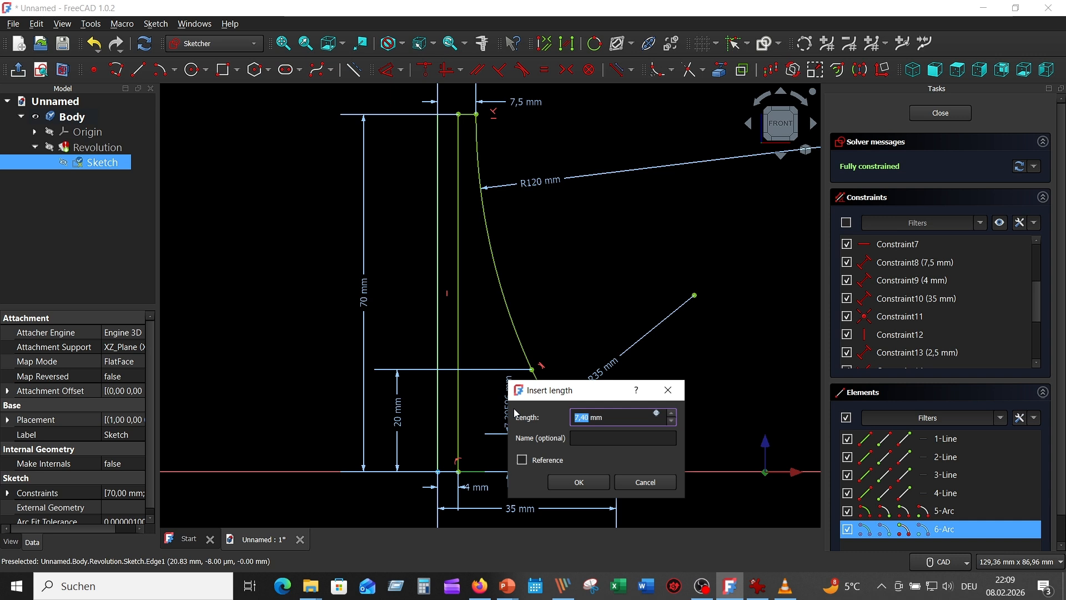
type("5")
key("Return")
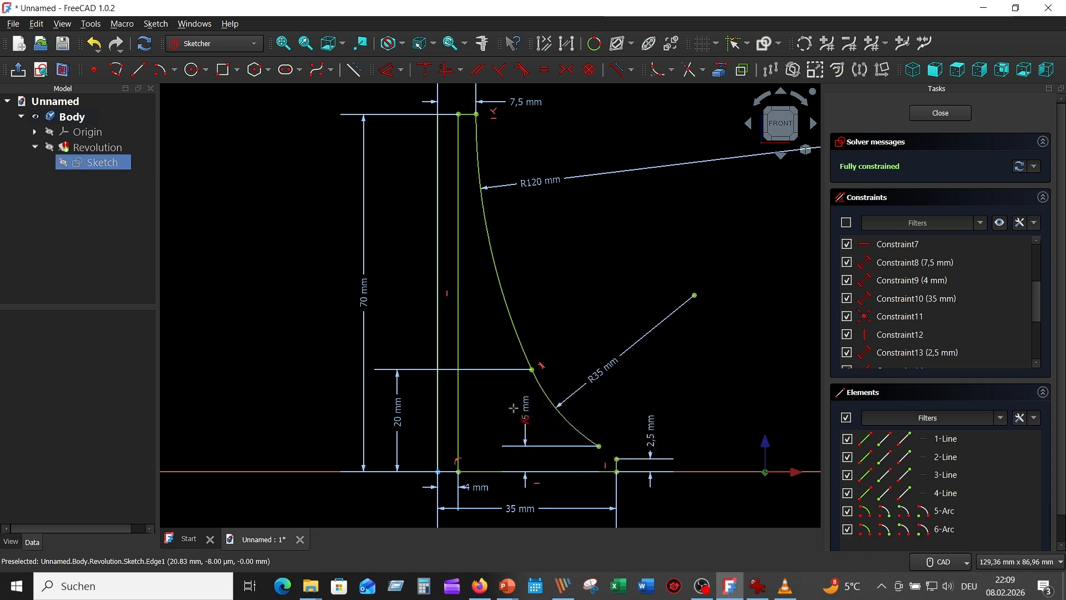
Delete the perpendicular constraint between the top edge and the upper arc.
middle_click_drag(590, 284, 587, 382)
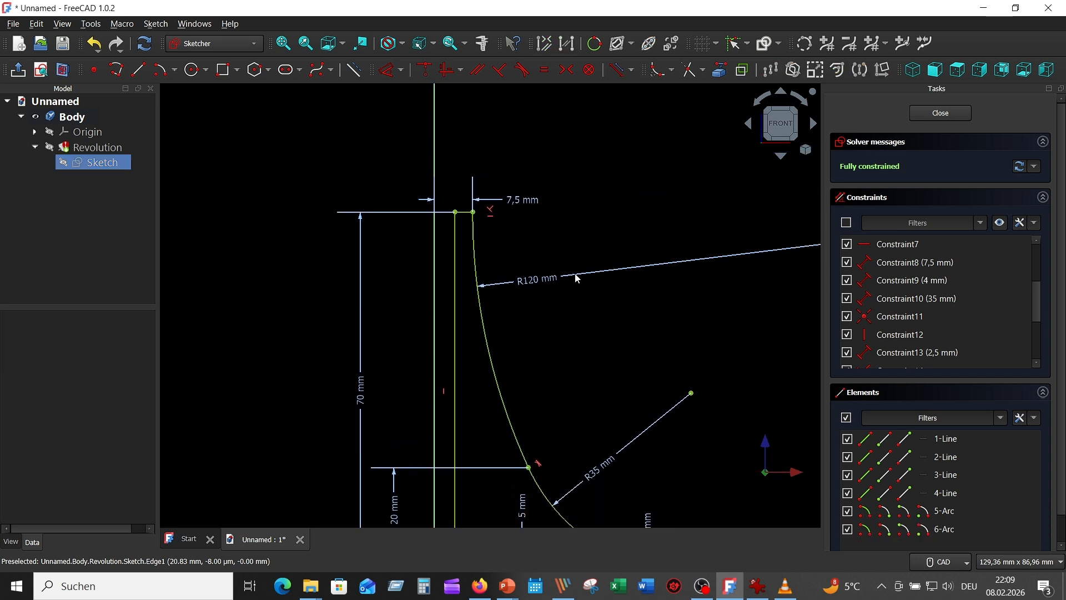
scroll(545, 219, "up", 7)
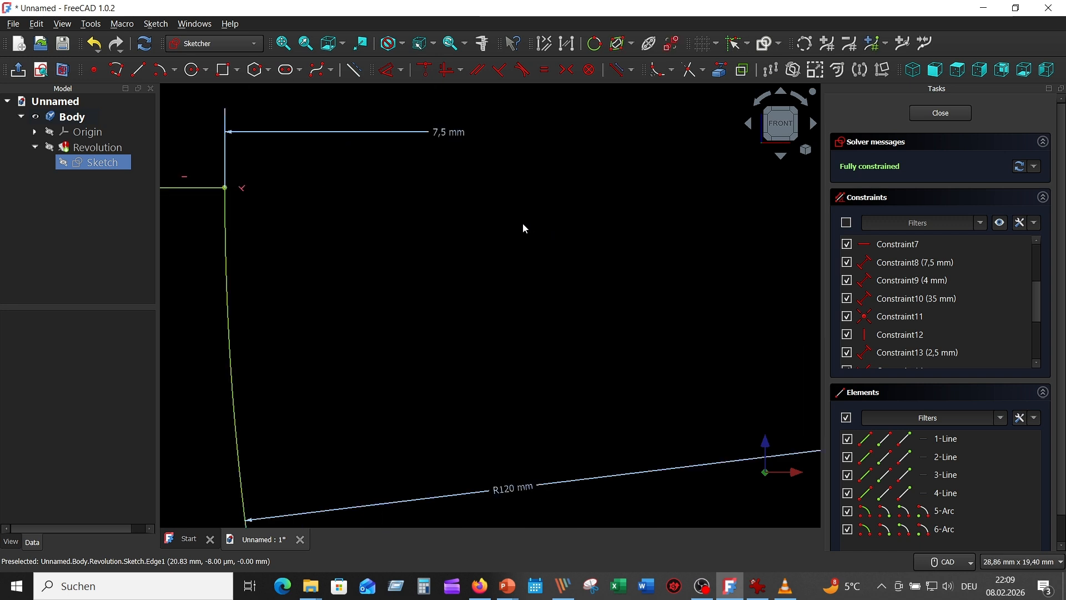
scroll(522, 222, "down", 3)
middle_click_drag(522, 222, 669, 271)
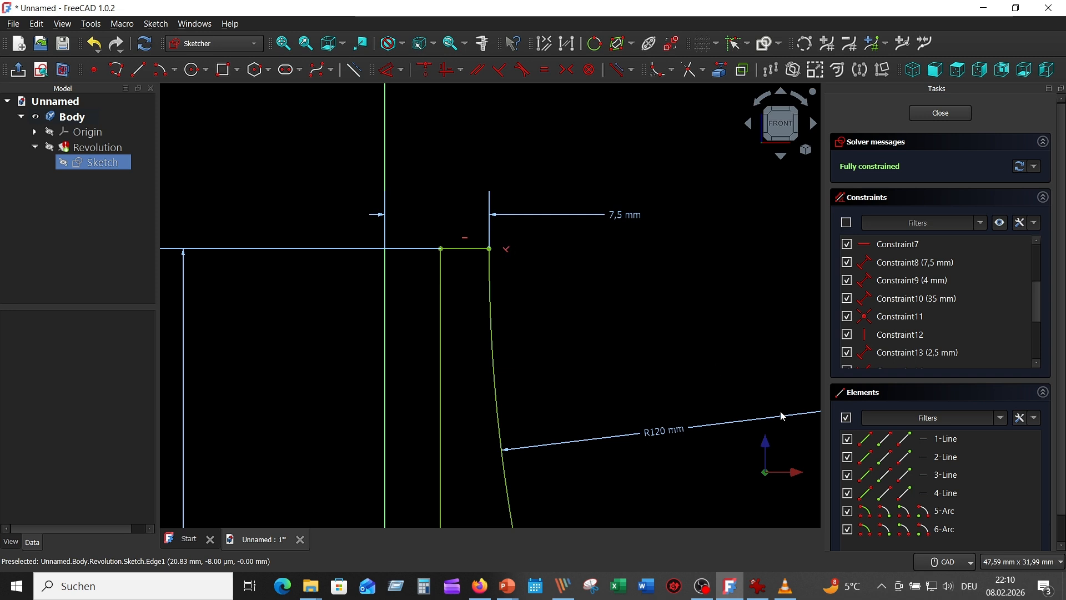
scroll(883, 334, "down", 2)
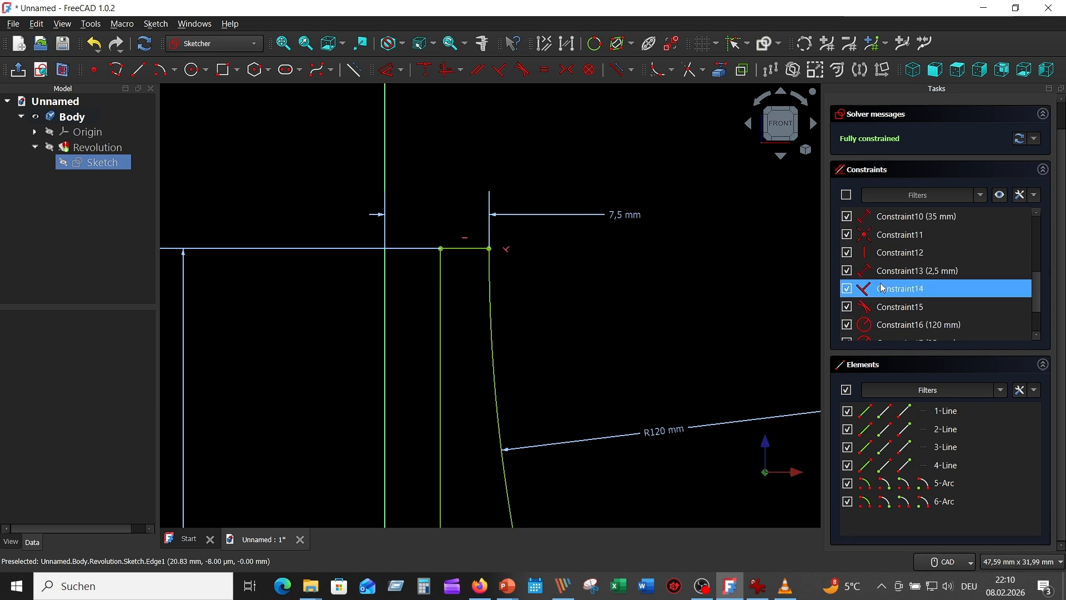
left_click(895, 289)
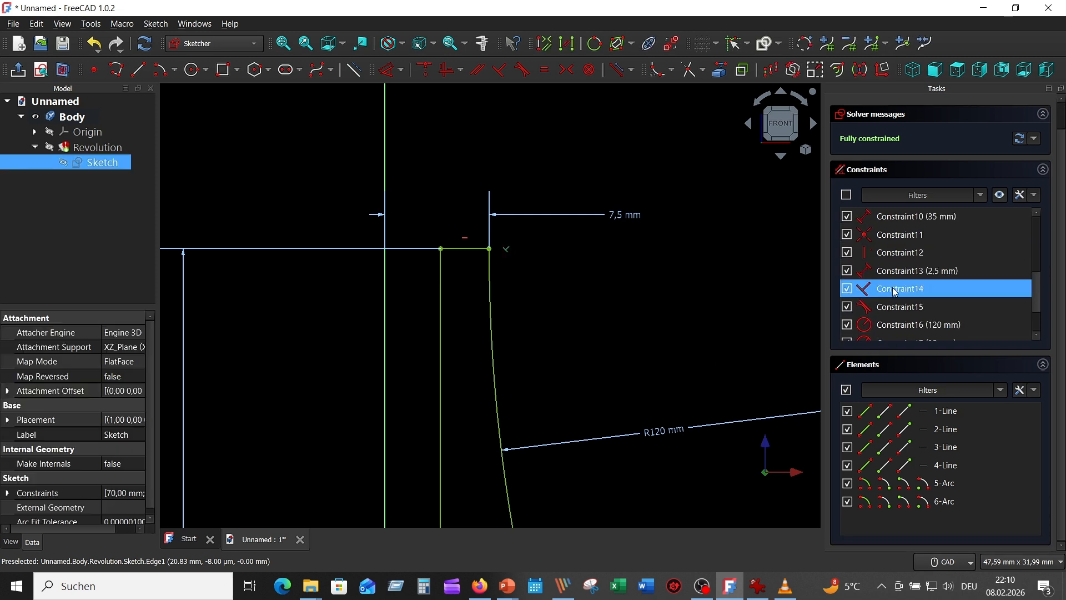
key("Delete")
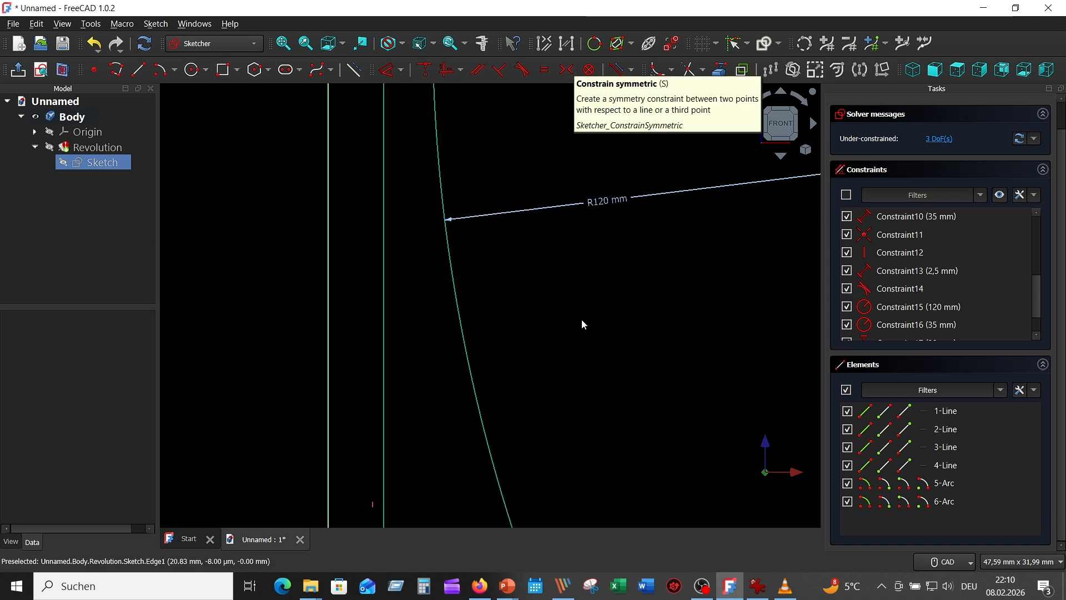
Dimension the lower arc's free endpoint at a horizontal distance of 30 mm from the vertical axis.
scroll(583, 324, "down", 6)
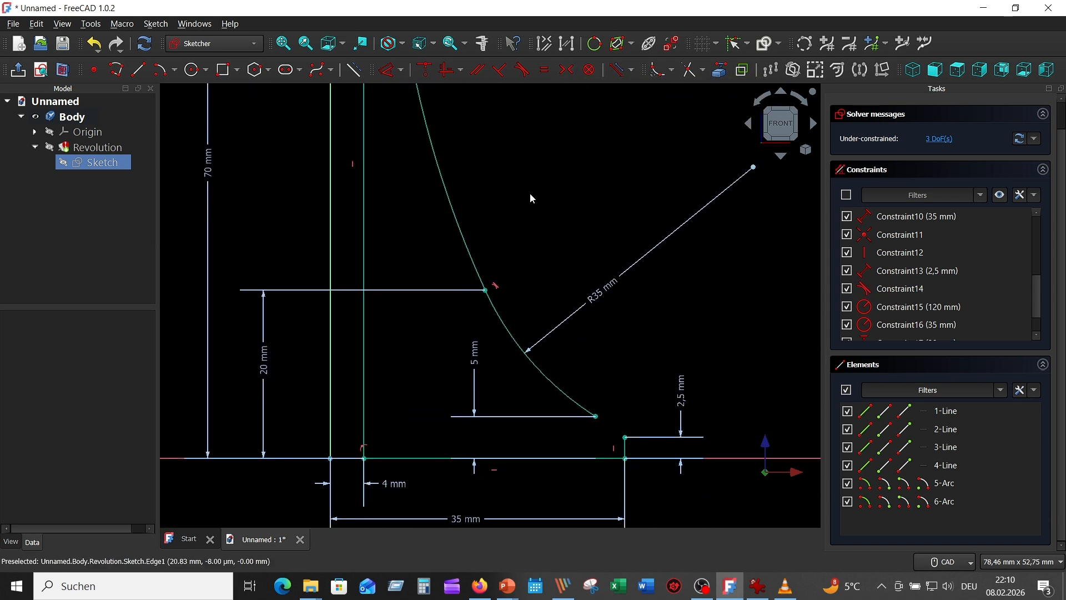
scroll(617, 322, "down", 3)
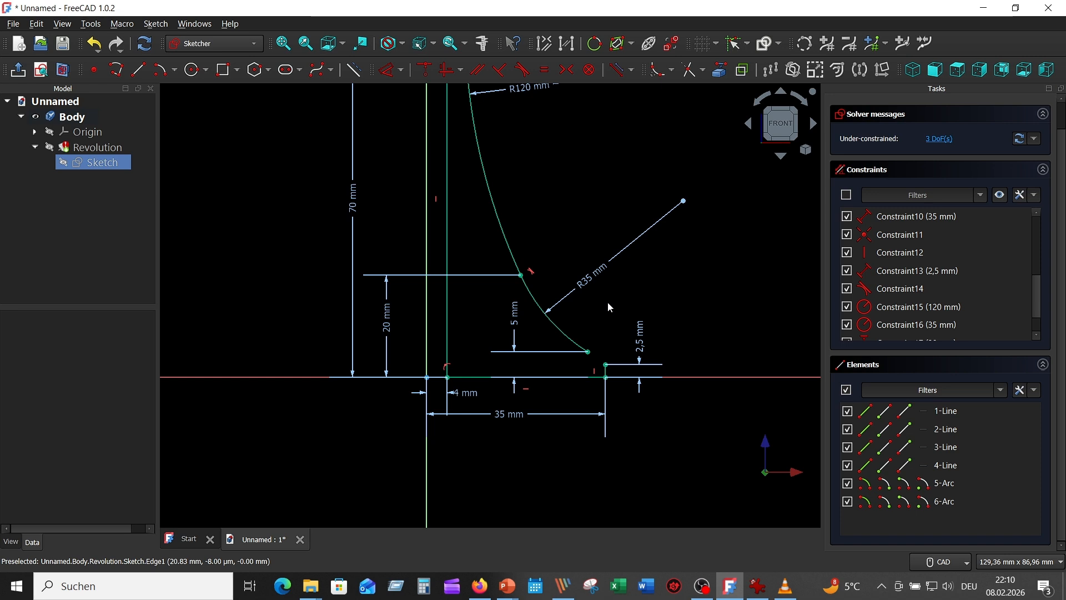
mouse_move(608, 307)
middle_mouse_down()
mouse_move(585, 290)
mouse_move(587, 304)
middle_mouse_up()
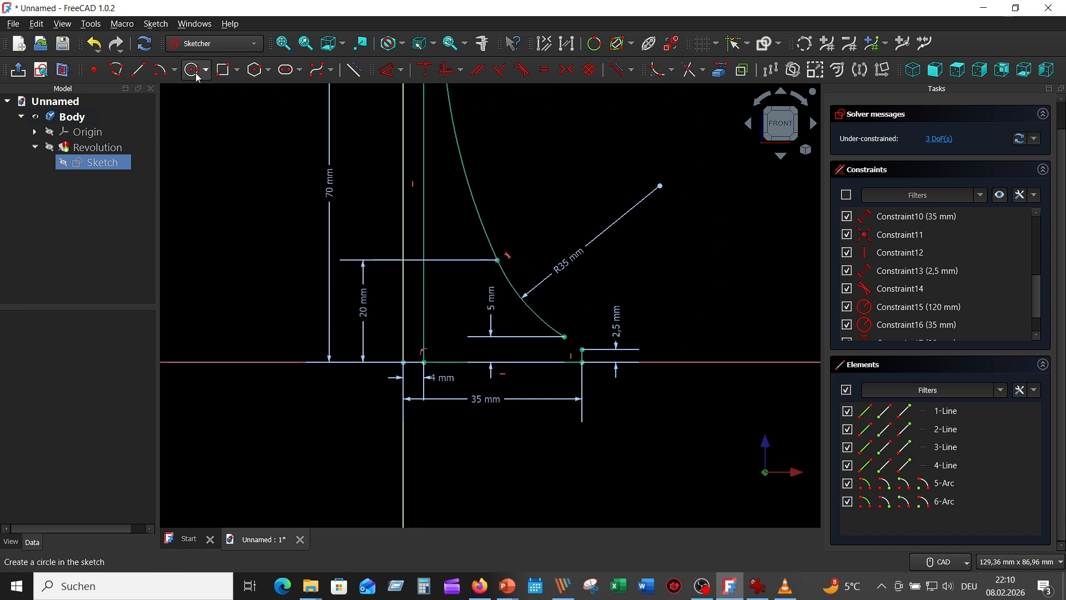
left_click(387, 70)
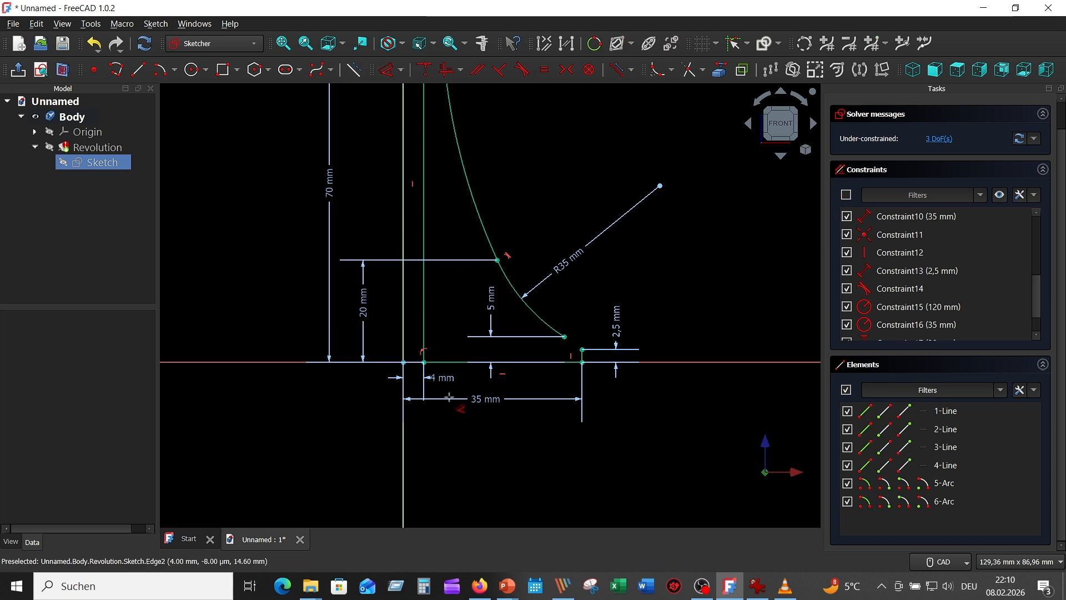
left_click(404, 420)
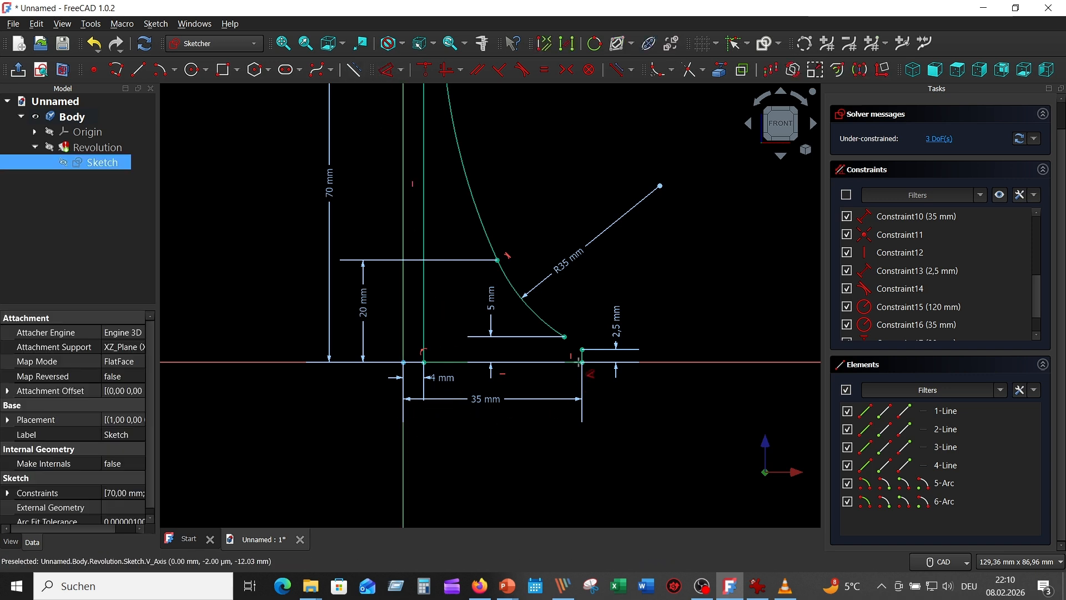
left_click(565, 337)
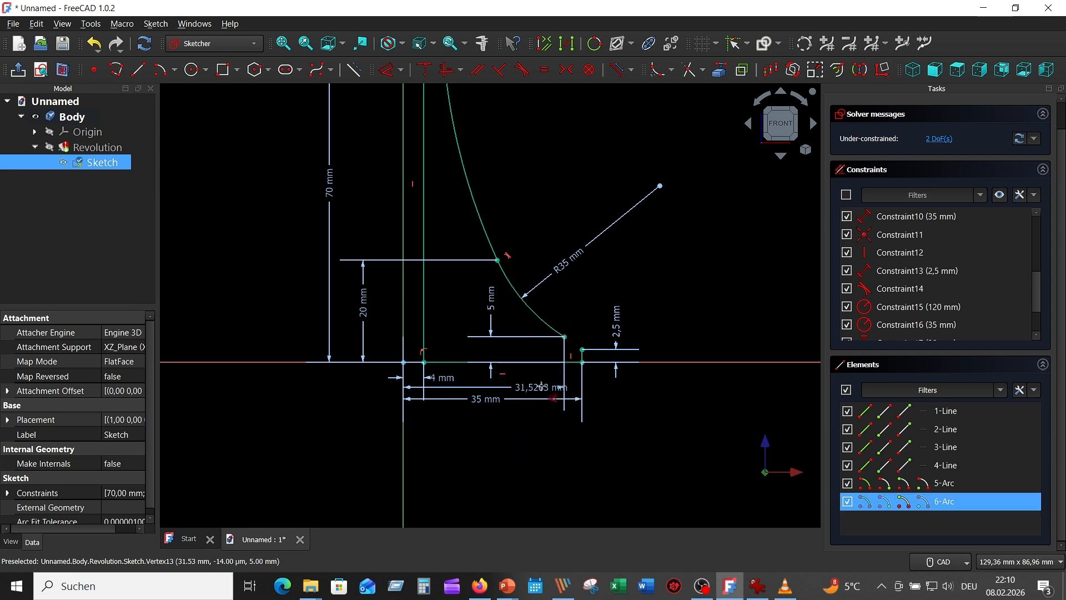
left_click(534, 386)
type("3")
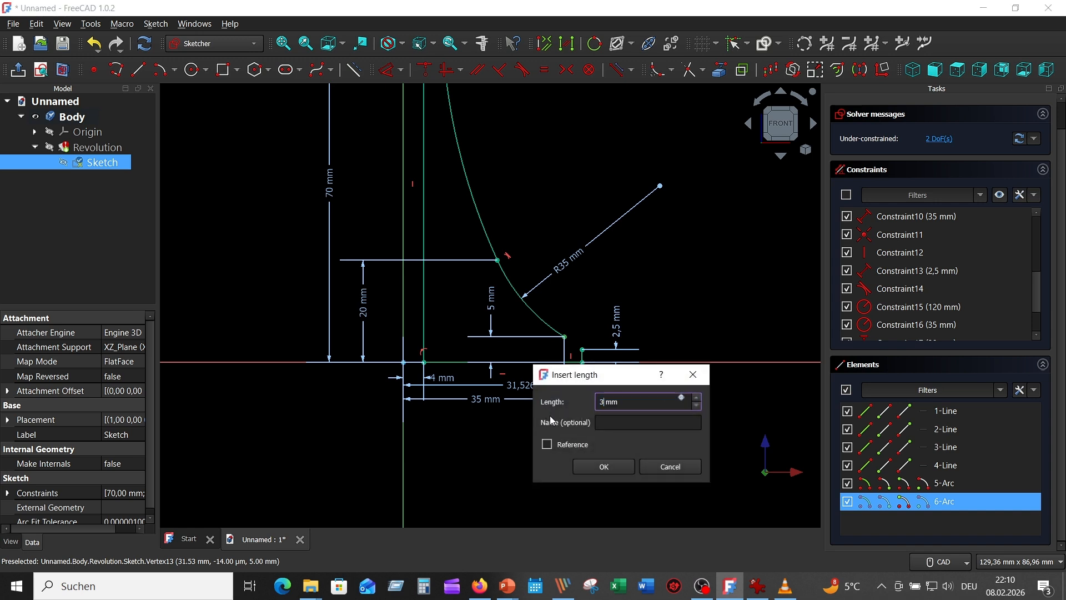
type("0")
key("Return")
Draw a centre-based arc from the 35 mm arc's lower endpoint to the top of the short vertical edge at the base rim.
scroll(593, 285, "up", 3)
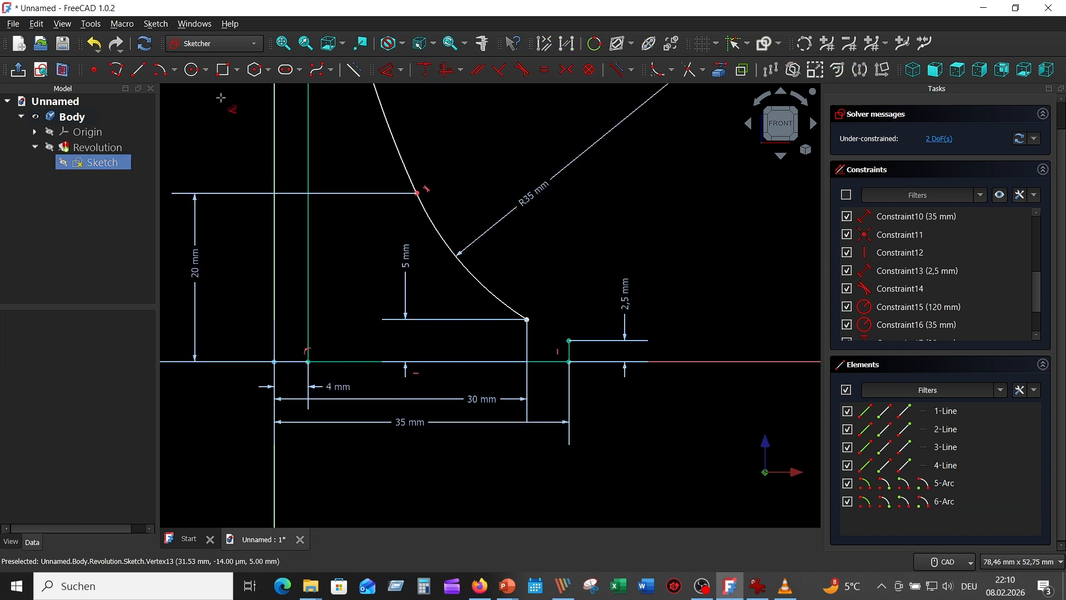
left_click(161, 70)
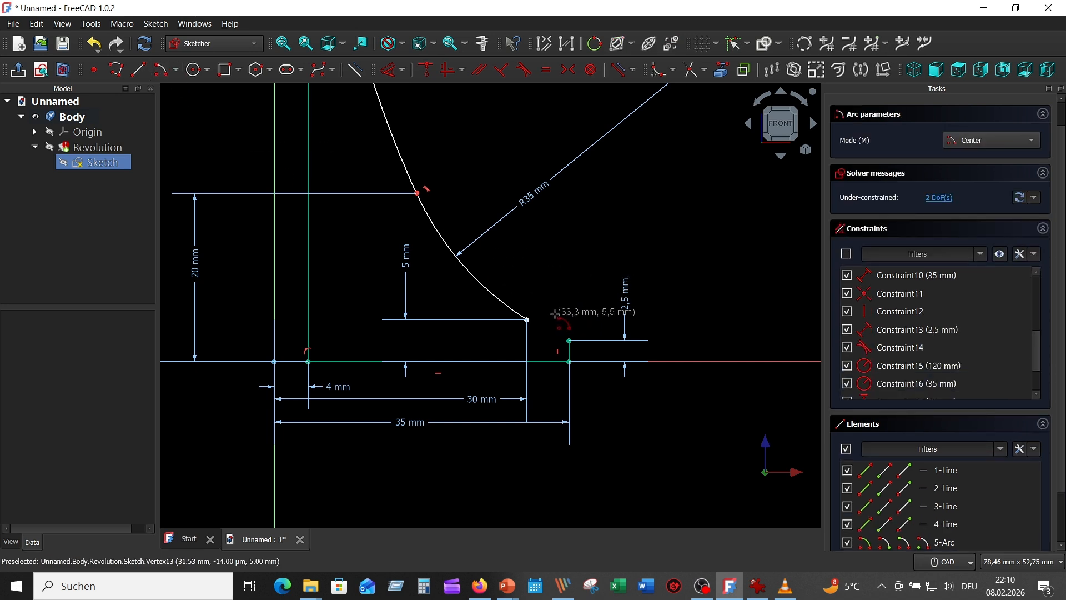
left_click(590, 251)
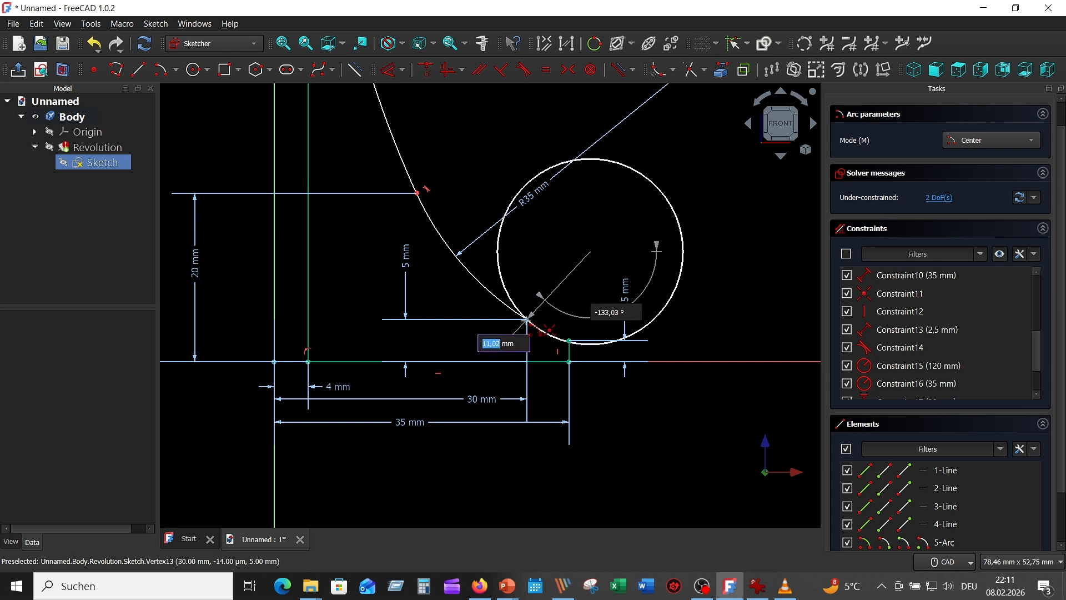
left_click(527, 320)
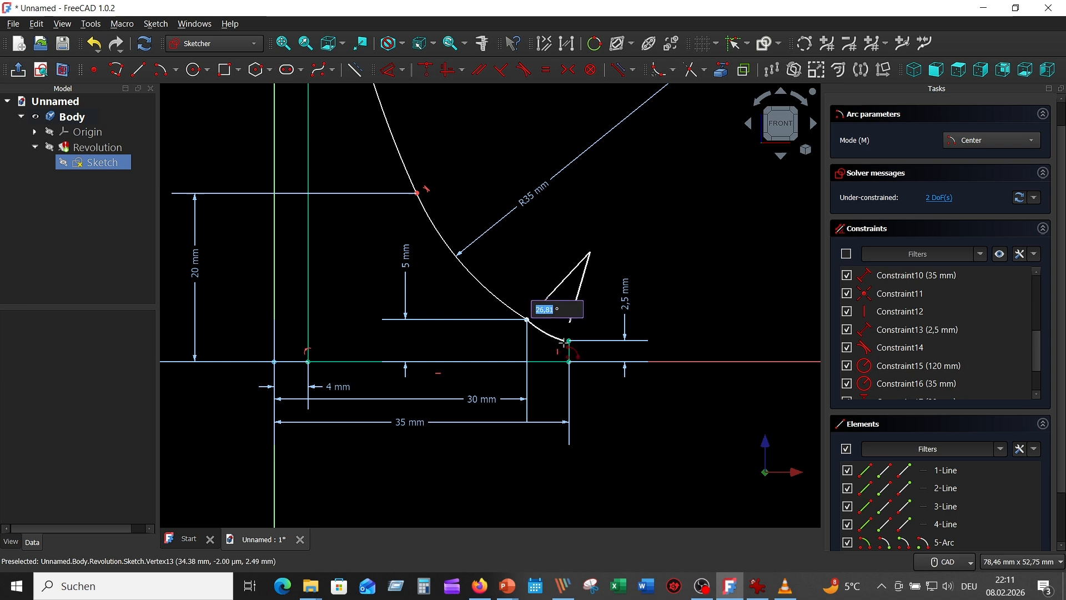
left_click(570, 340)
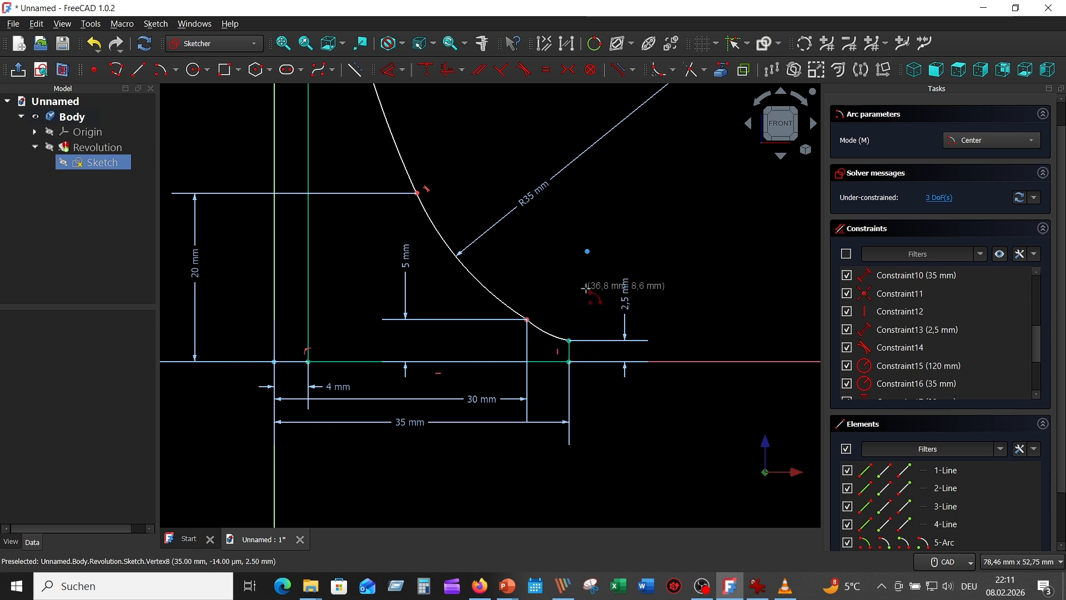
right_click(647, 250)
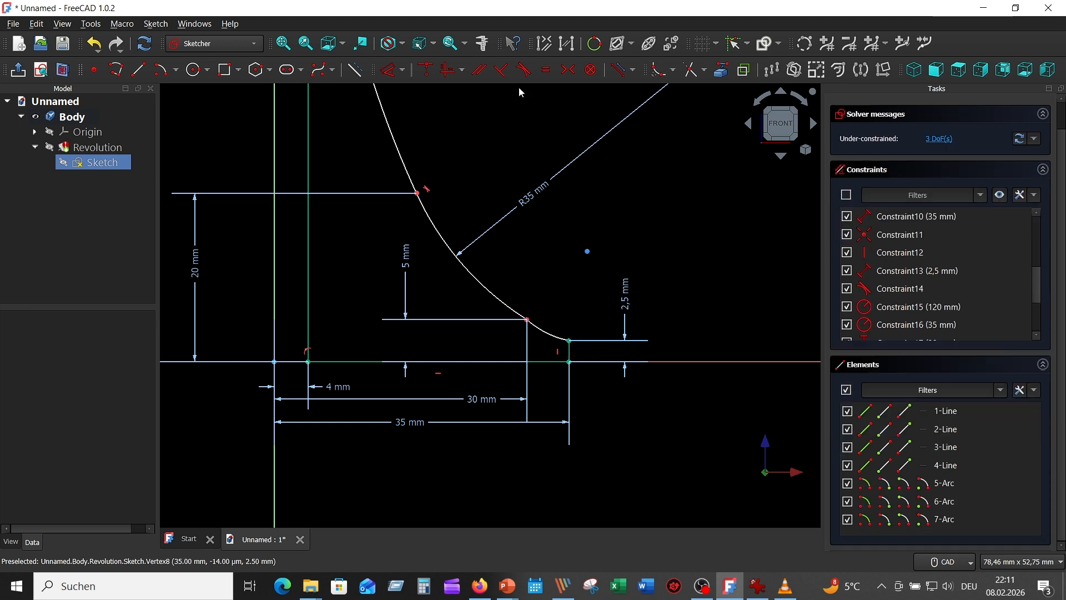
Dimension the small rim arc's radius to 20 mm.
left_click(390, 70)
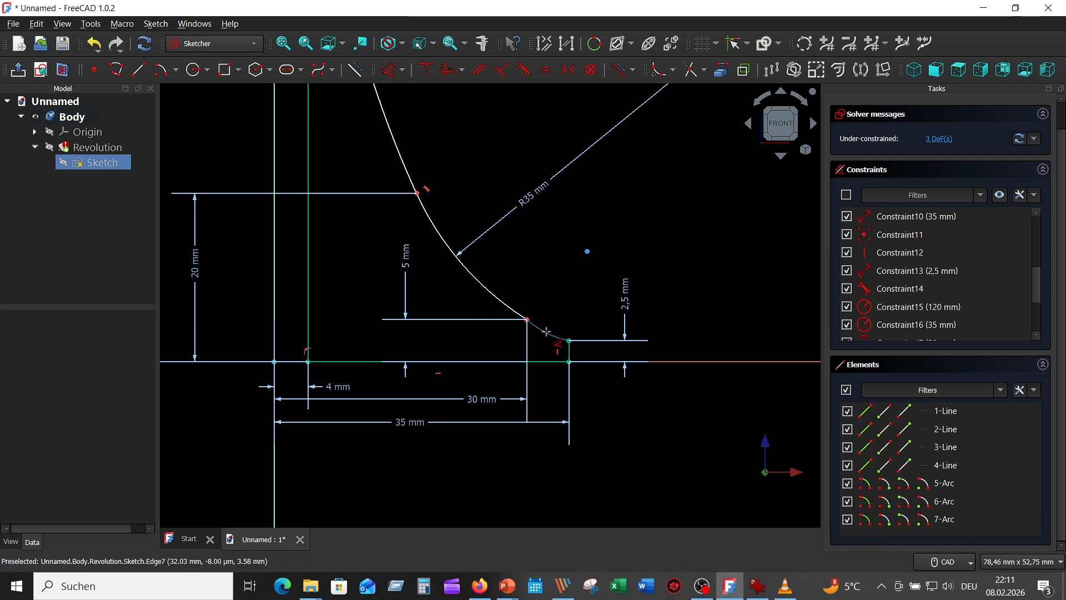
left_click(546, 331)
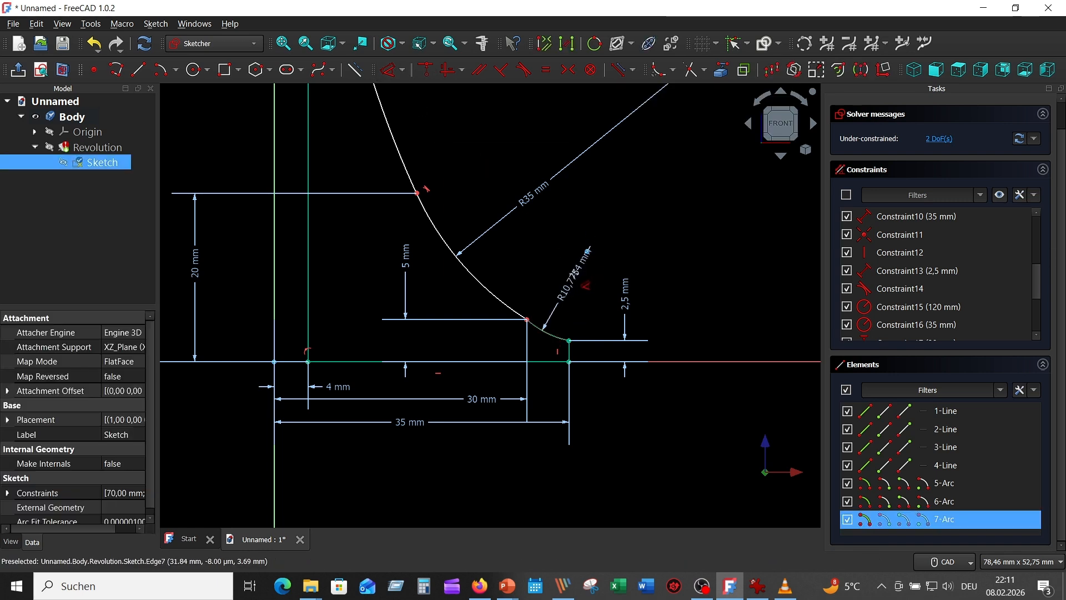
left_click(579, 300)
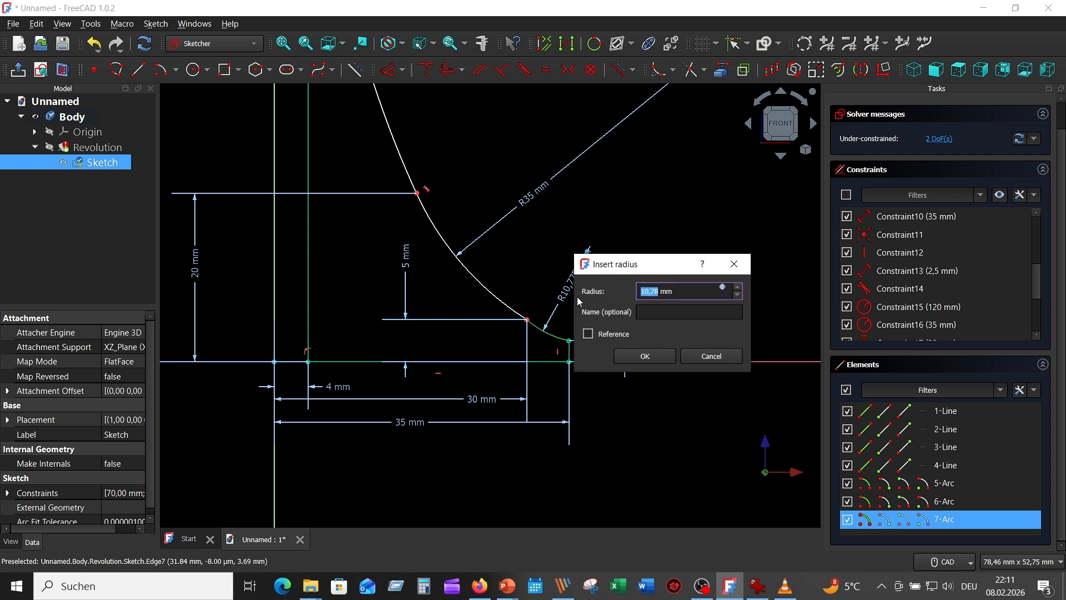
type("20")
key("Return")
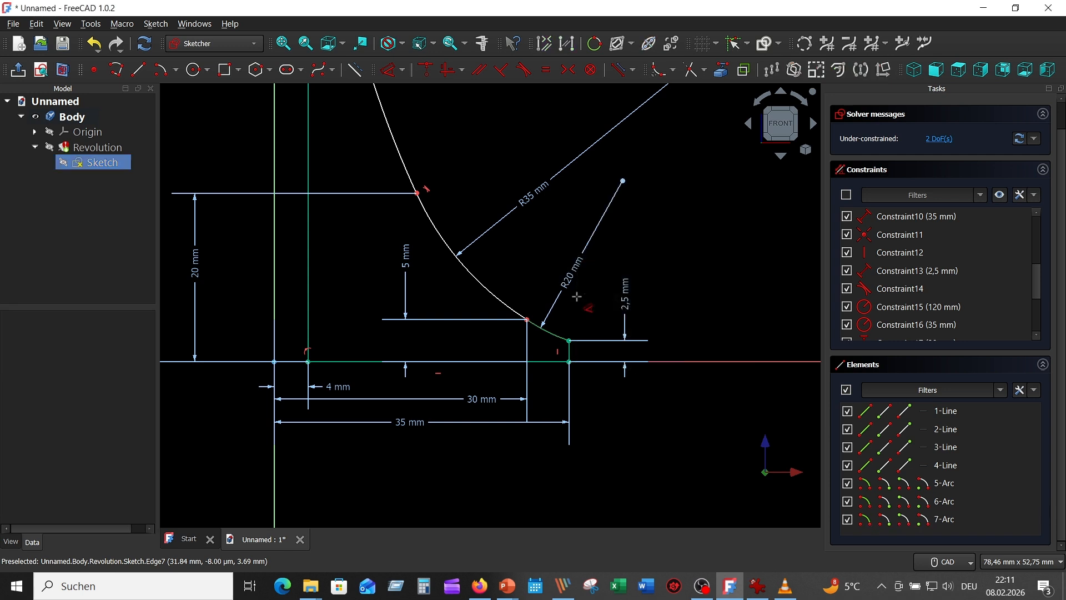
right_click(689, 223)
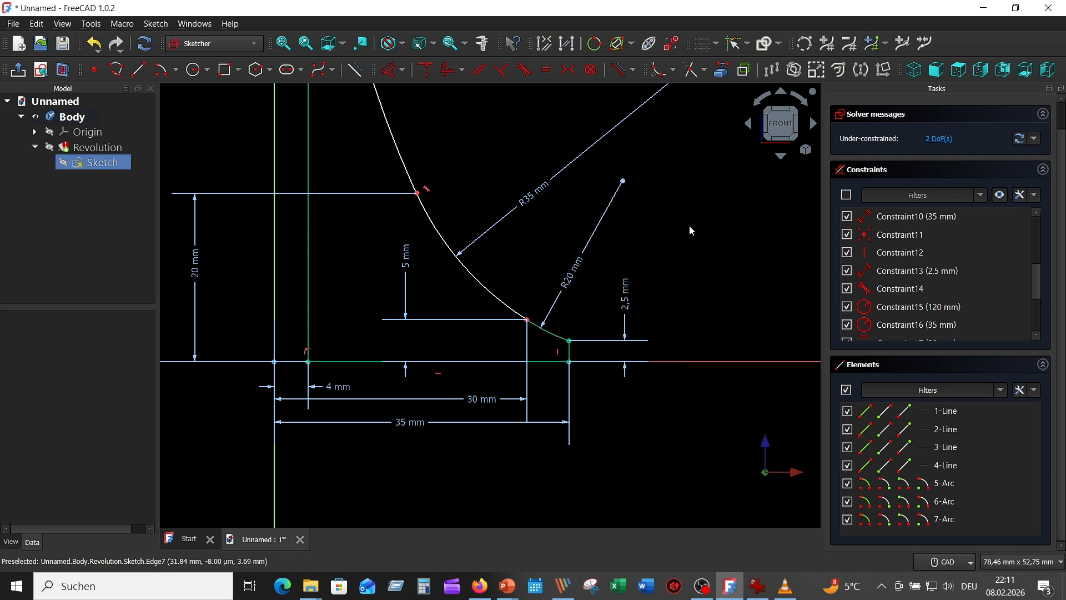
Make the 120 mm arc's upper endpoint coincident with the outer endpoint of the short top edge.
mouse_move(693, 224)
middle_mouse_down()
mouse_move(702, 236)
mouse_move(709, 385)
middle_mouse_up()
middle_click_drag(506, 173, 555, 399)
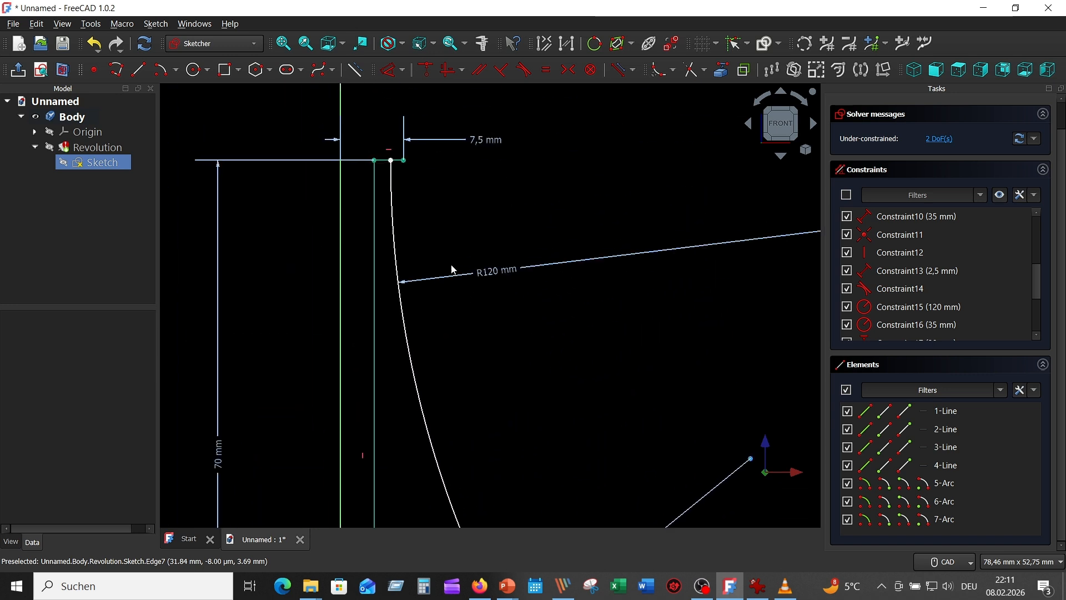
left_click(392, 162)
left_click(404, 160)
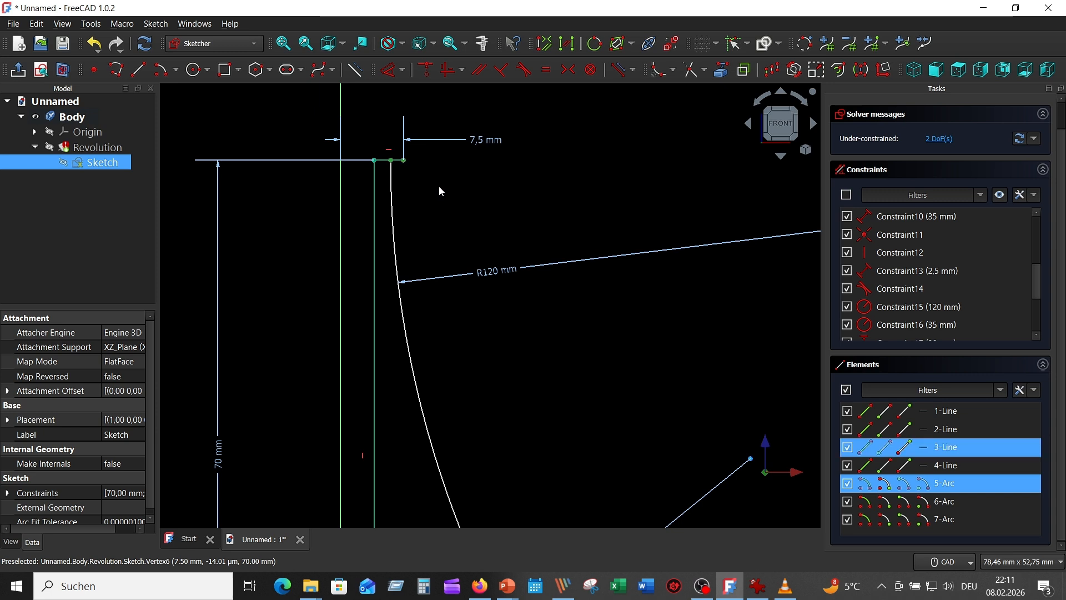
left_click(427, 71)
middle_click_drag(587, 345, 536, 196)
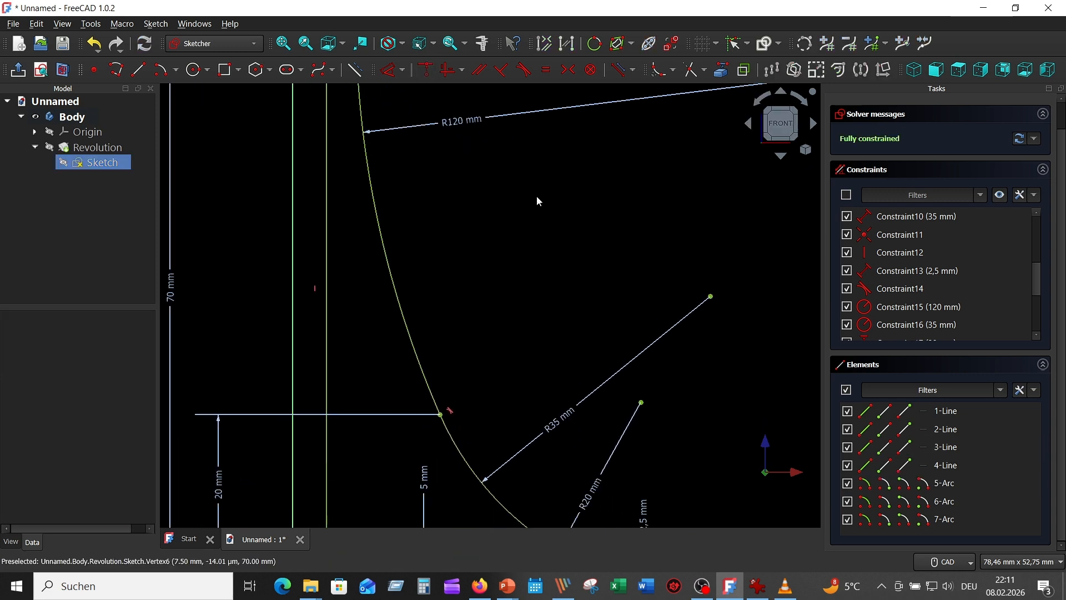
scroll(534, 203, "down", 2)
scroll(534, 225, "down", 3)
middle_click_drag(545, 252, 545, 266)
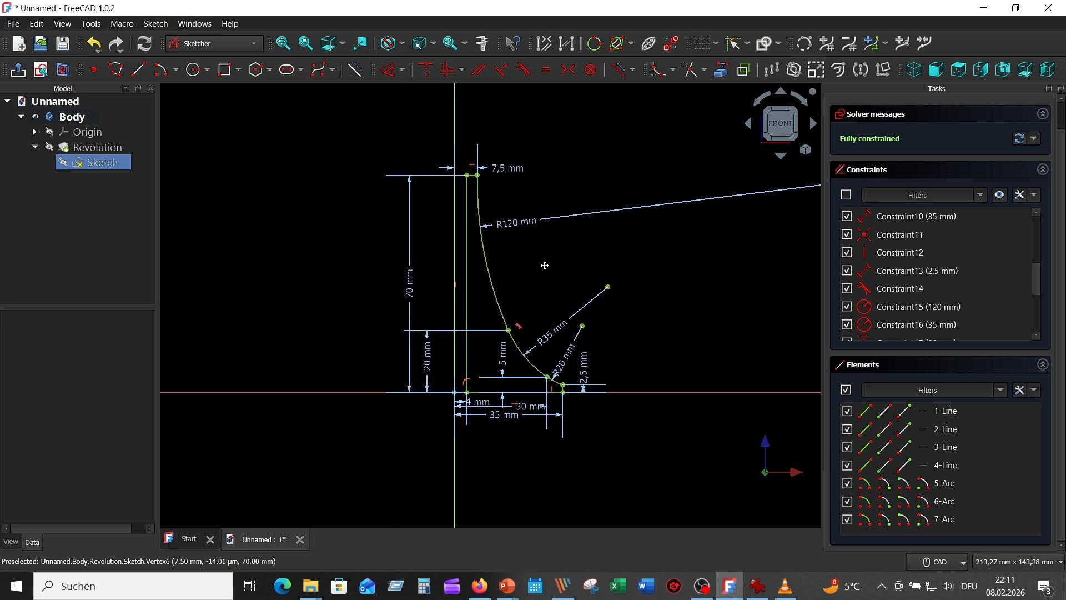
Set the hub revolution's axis to the Base Z axis.
scroll(543, 256, "up", 2)
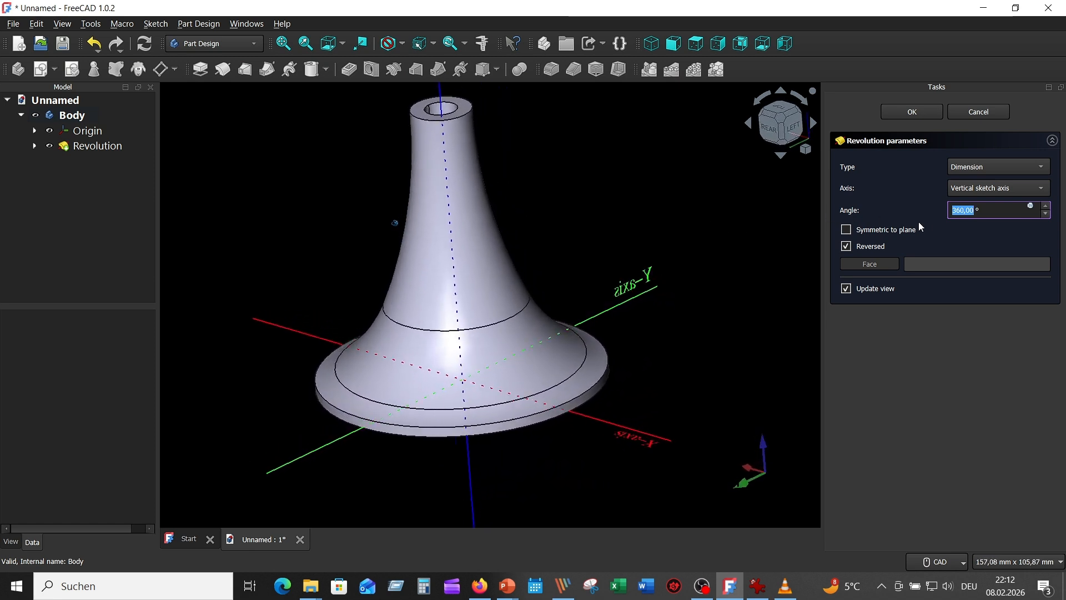
left_click(1013, 190)
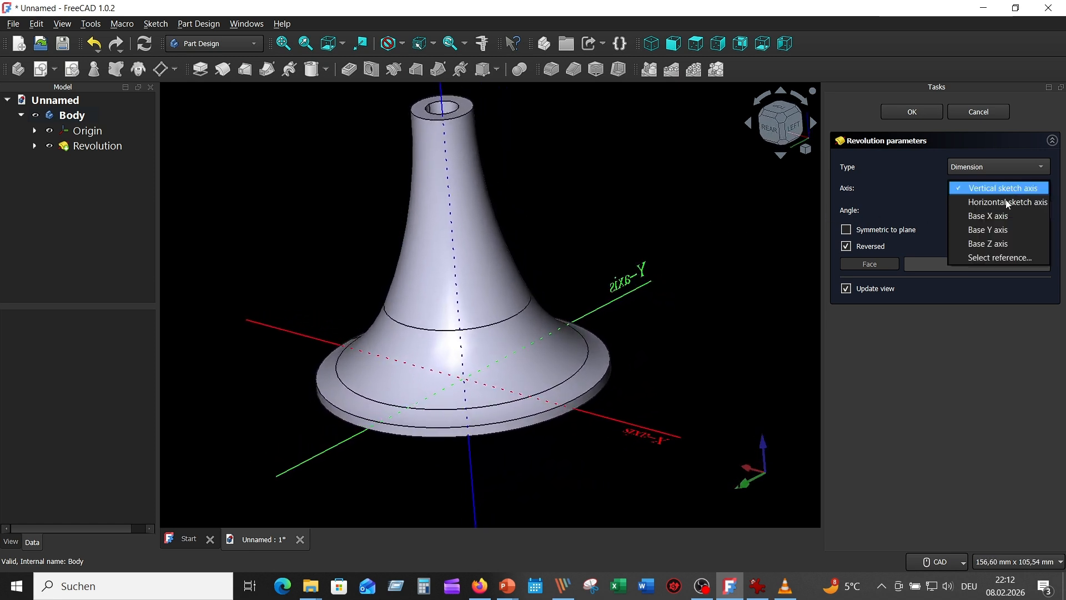
left_click(989, 243)
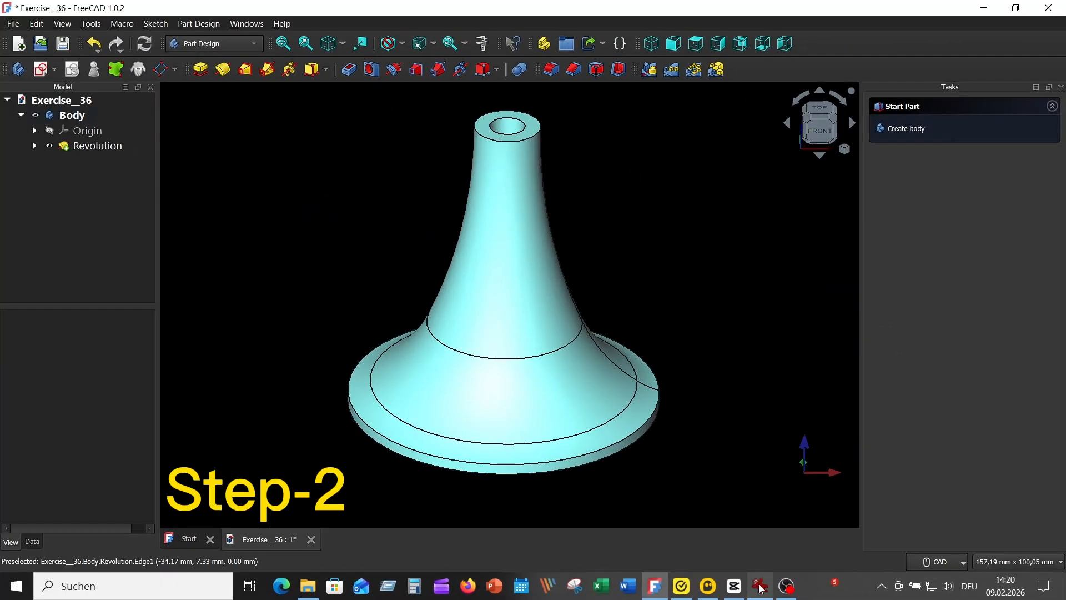
Consult the reference drawing in IrfanView and create a concentric datum plane on the hub's circular edge at 5 mm height in FreeCAD.
left_click(774, 488)
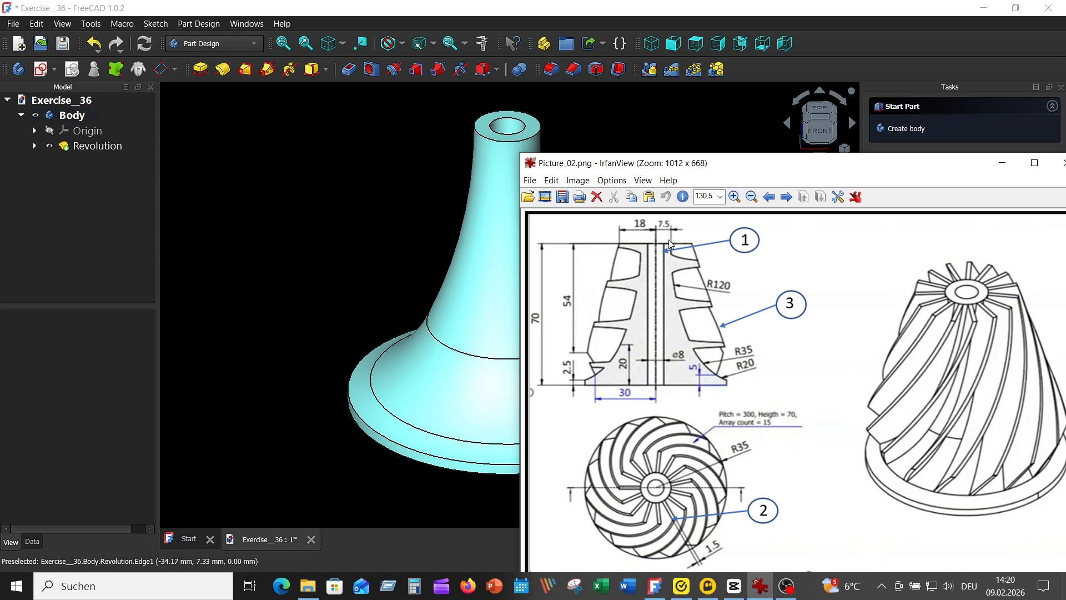
left_click(339, 203)
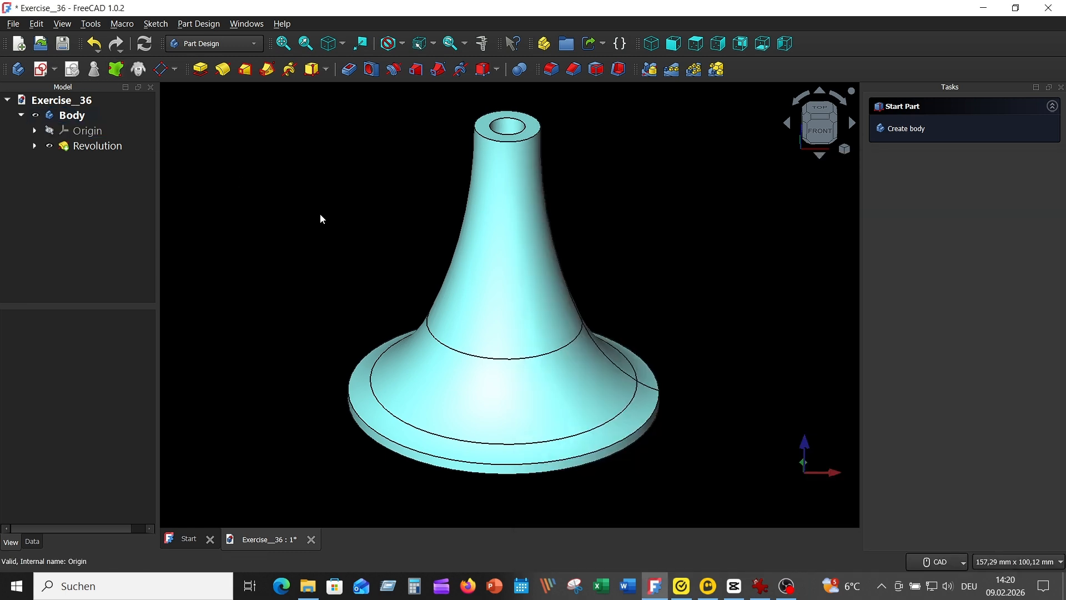
left_click(617, 412)
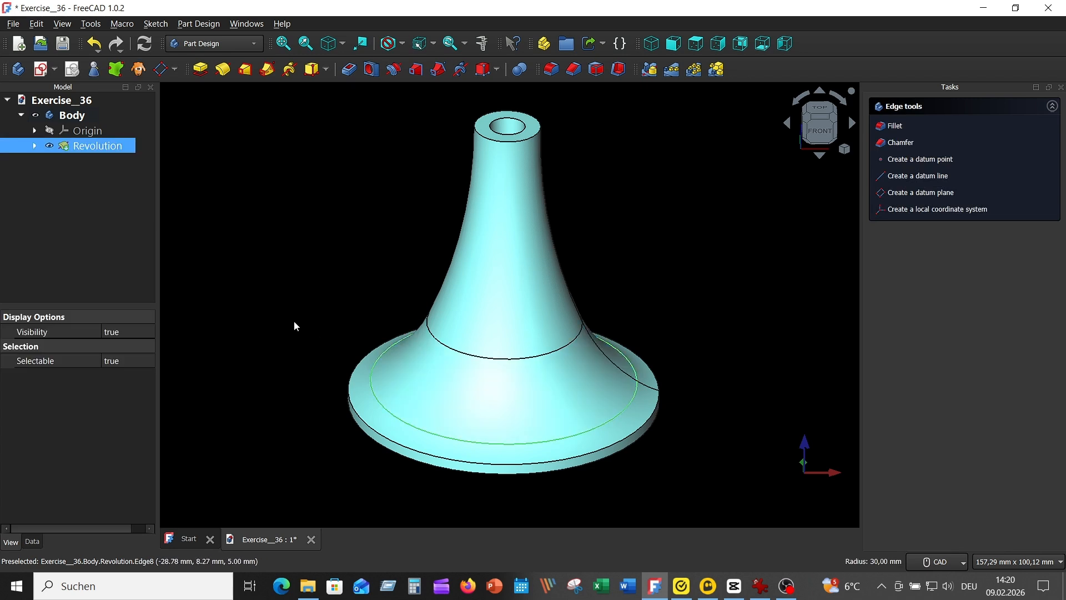
left_click(161, 70)
key("1")
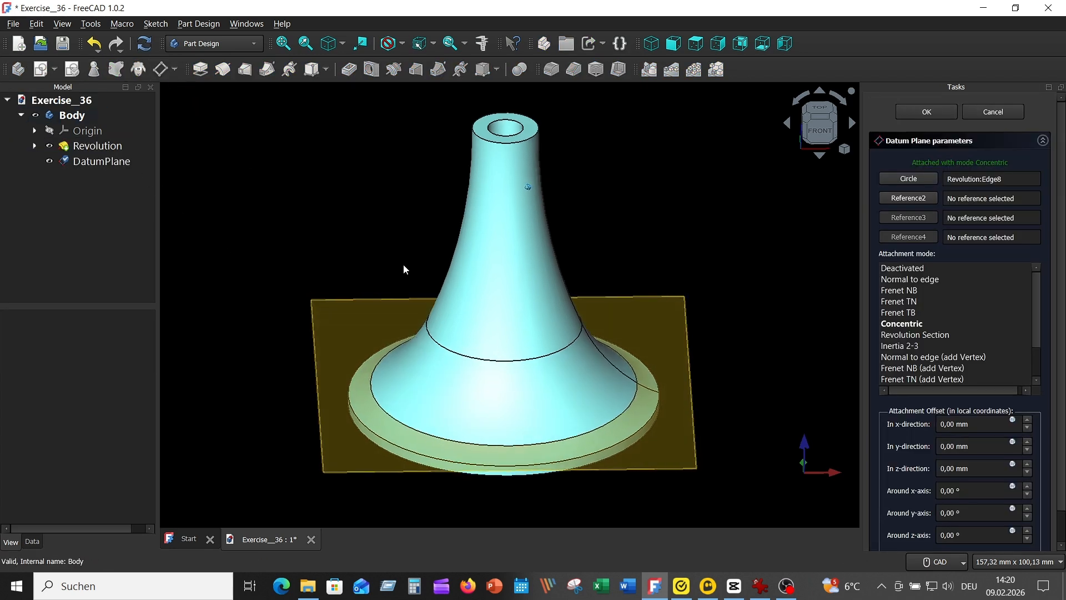
left_click(915, 115)
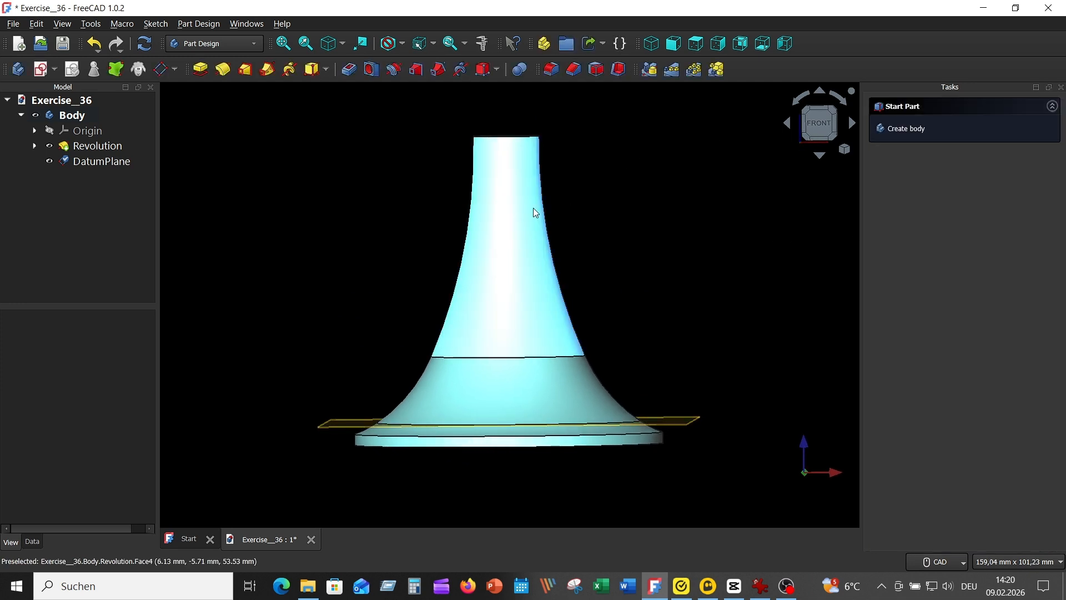
Start a new sketch on the datum plane and hide the datum plane.
middle_click_drag(512, 213, 381, 279)
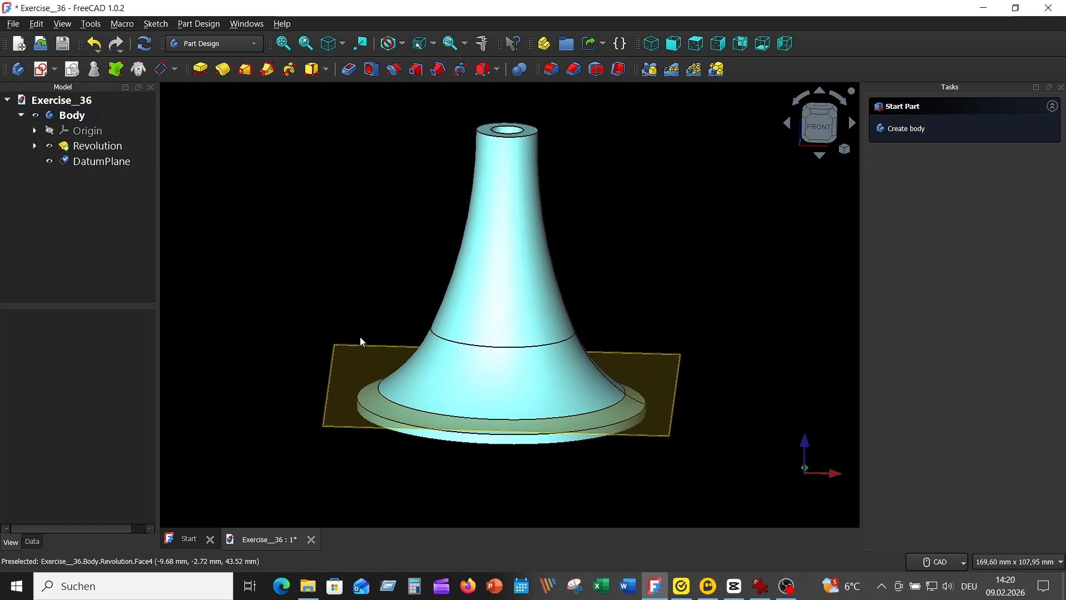
left_click(356, 359)
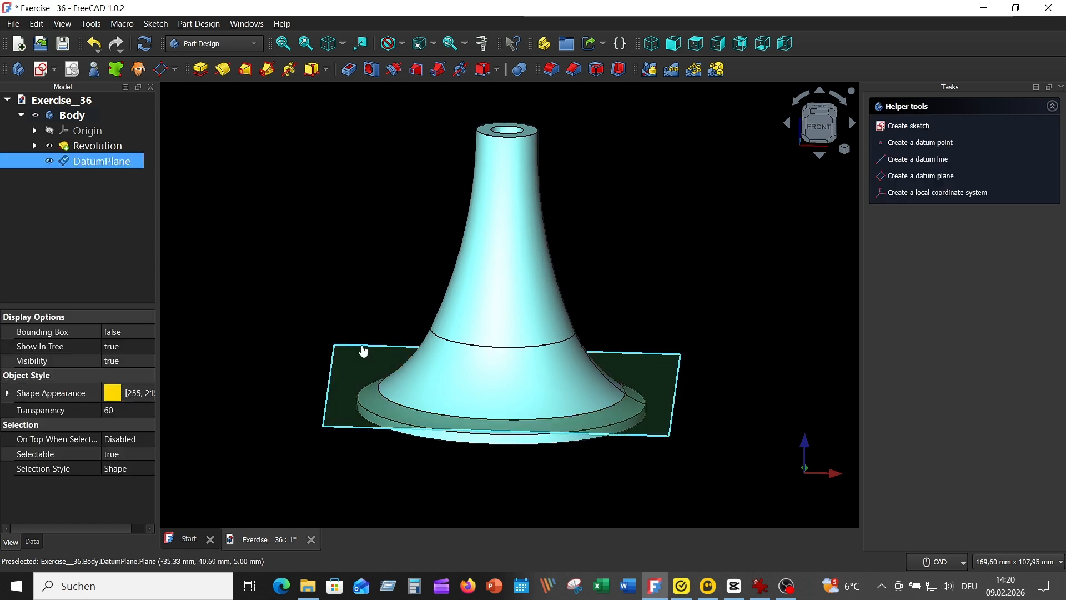
left_click(40, 68)
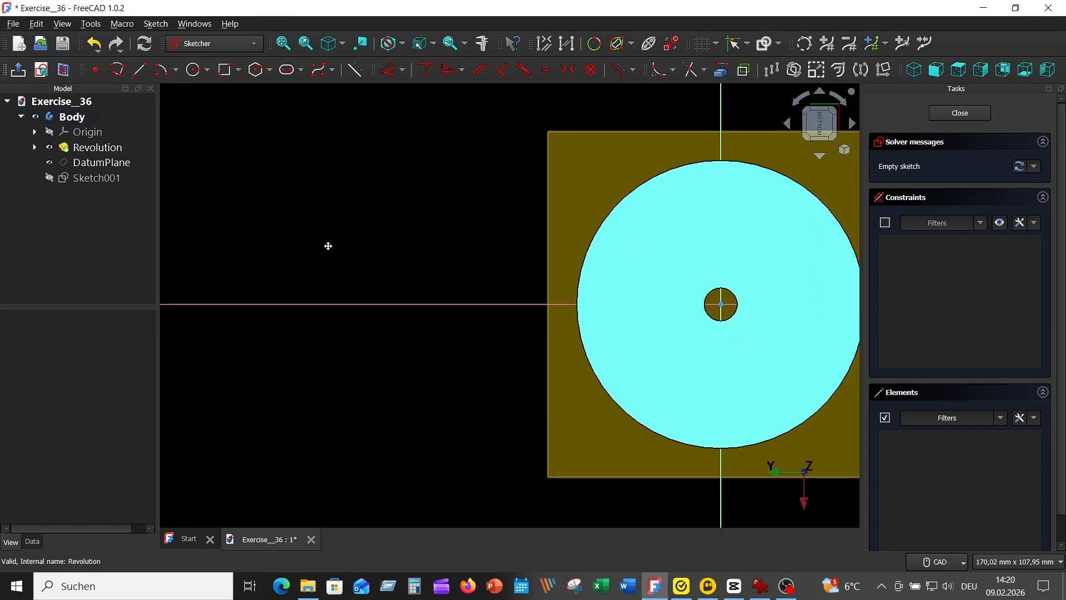
middle_click_drag(329, 246, 153, 238)
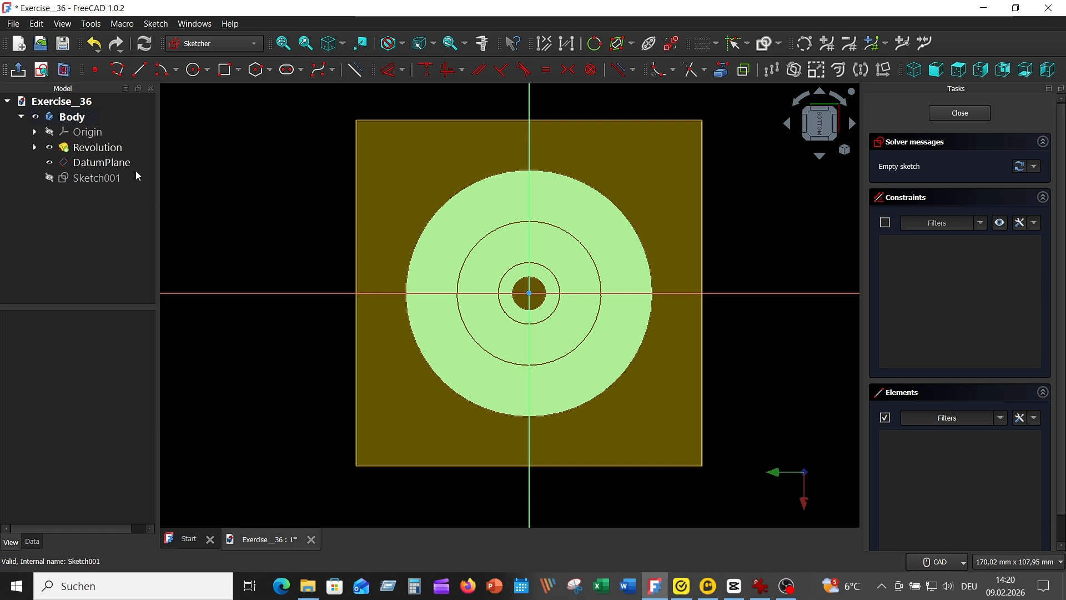
left_click(51, 166)
left_click(49, 162)
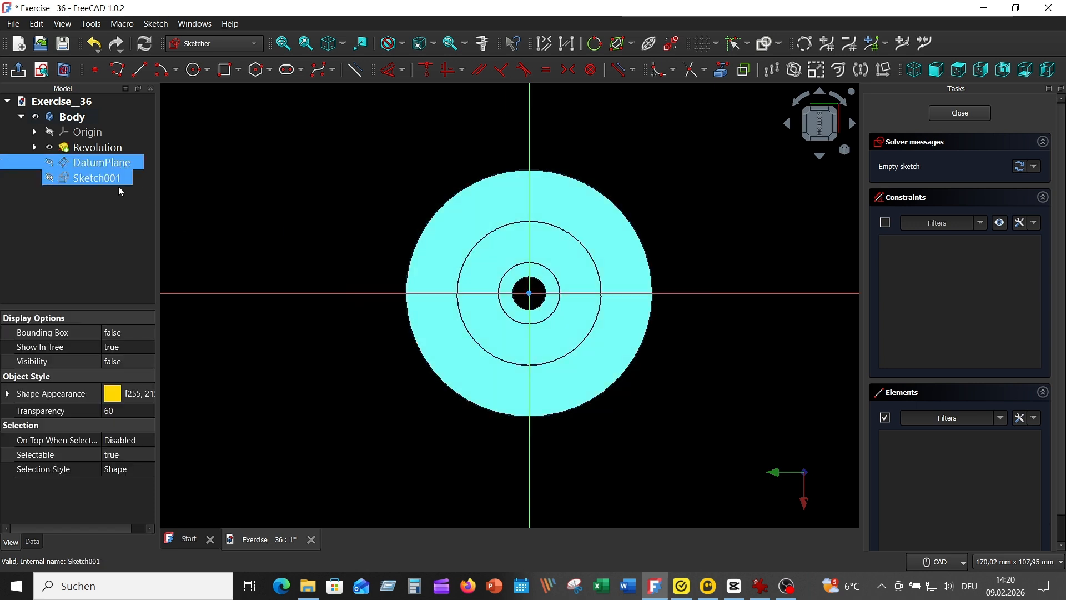
Draw a circle with a 7.5 mm radius centred on the sketch origin.
mouse_move(669, 342)
middle_mouse_down()
mouse_move(628, 340)
mouse_move(706, 361)
middle_mouse_up()
scroll(637, 335, "up", 3)
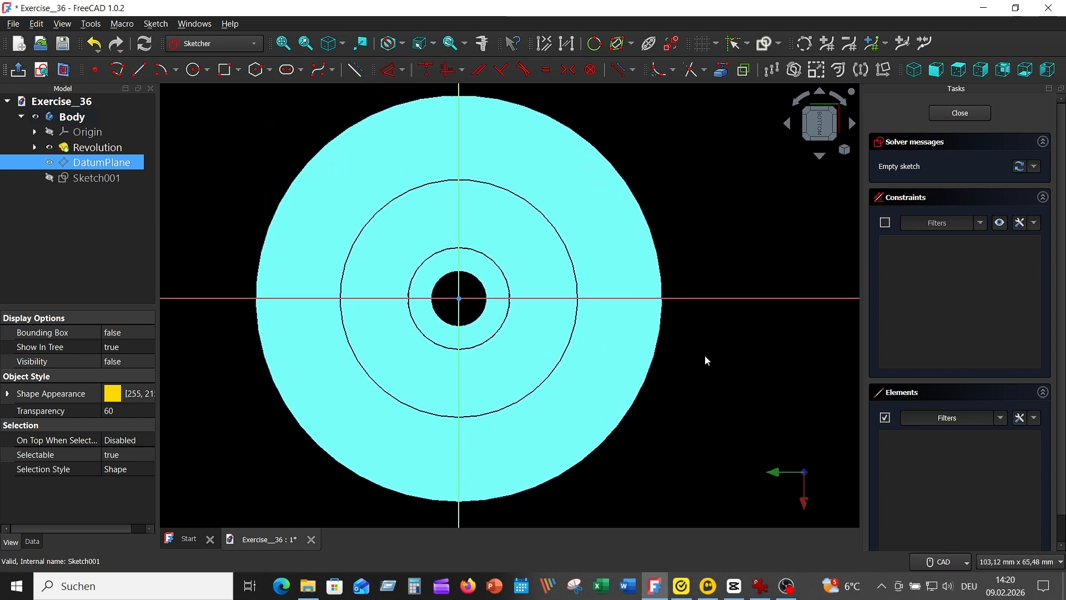
left_click(194, 70)
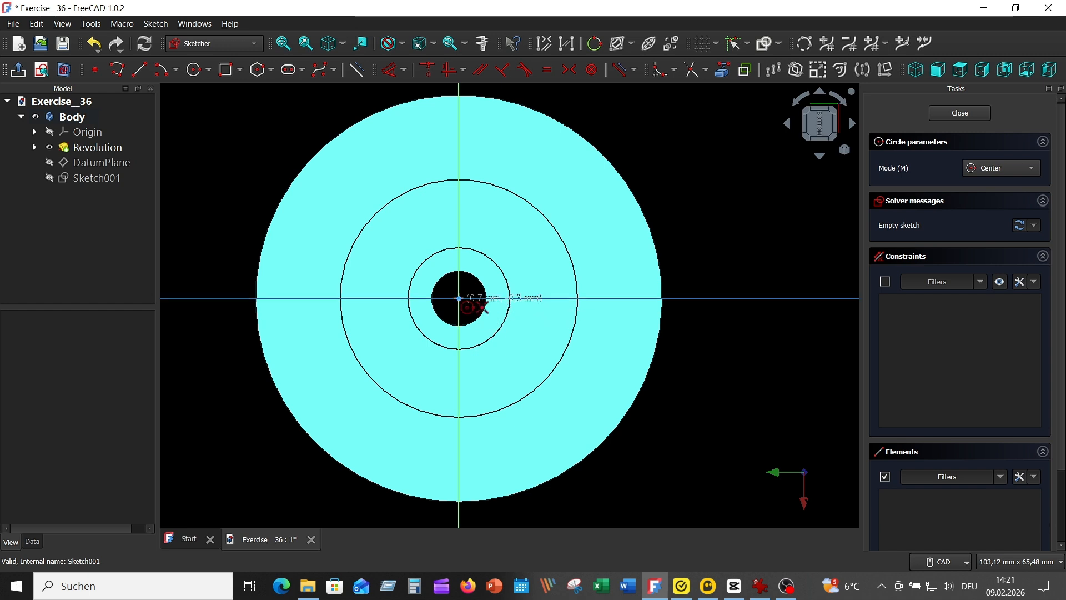
left_click(459, 298)
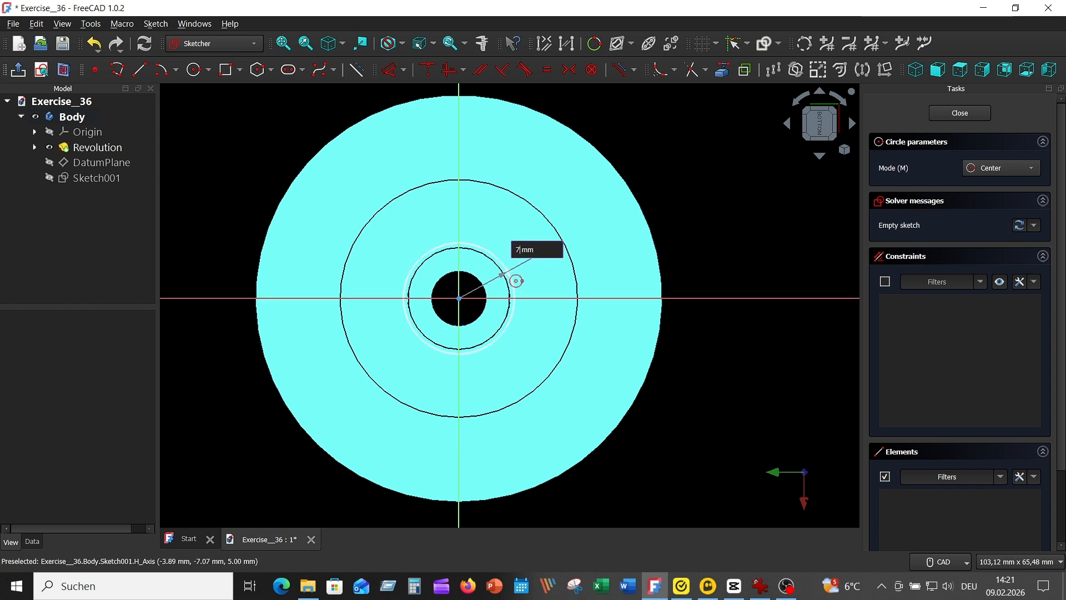
type("7,5")
key("Return")
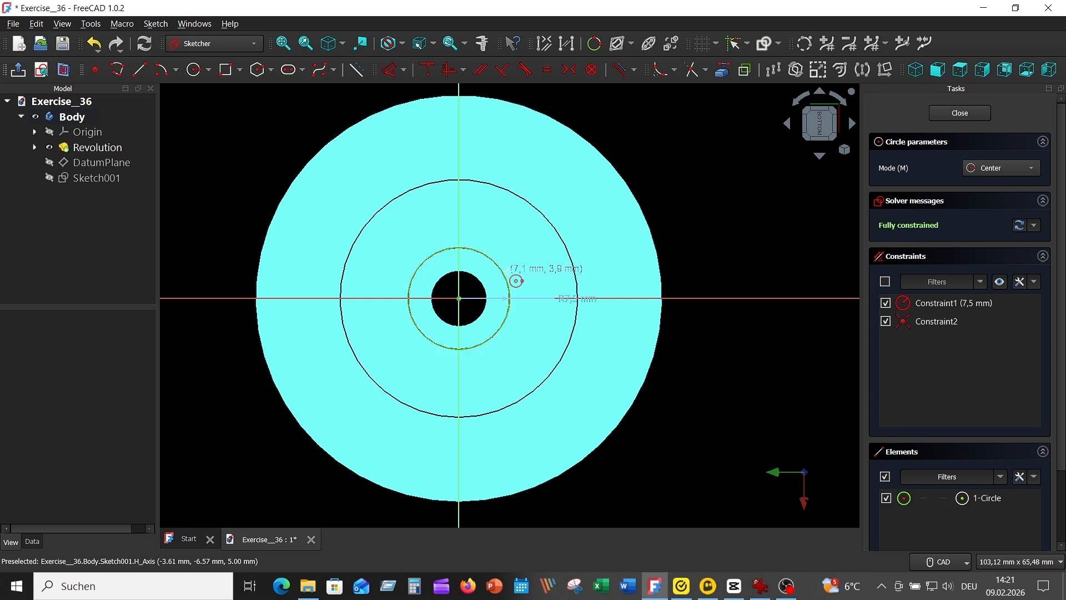
Draw a concentric circle with a 35 mm radius from the origin and move both radius labels clear of the geometry.
left_click(458, 298)
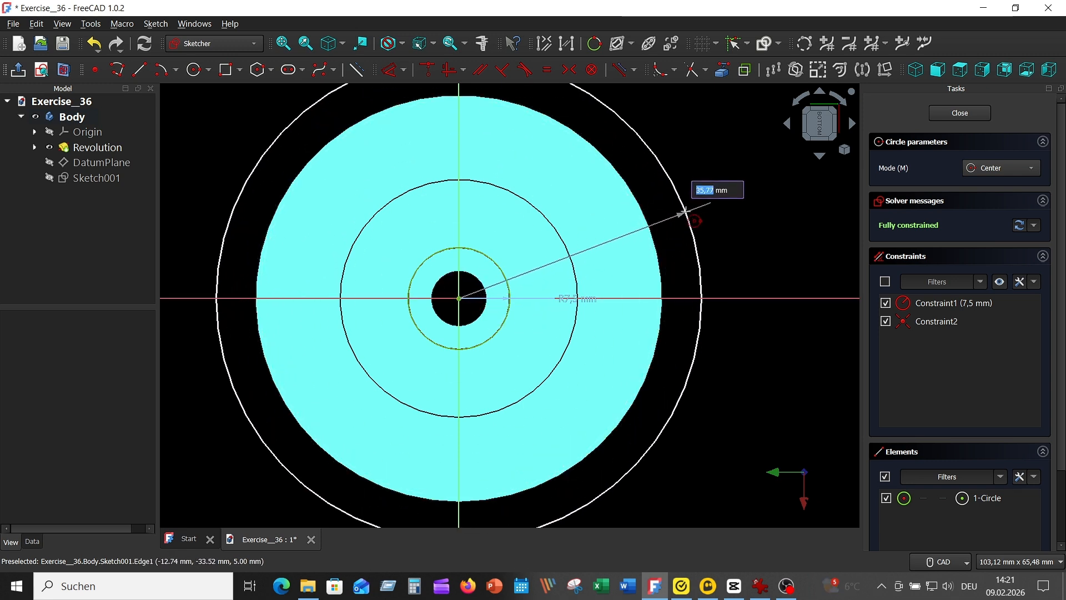
type("35")
key("Return")
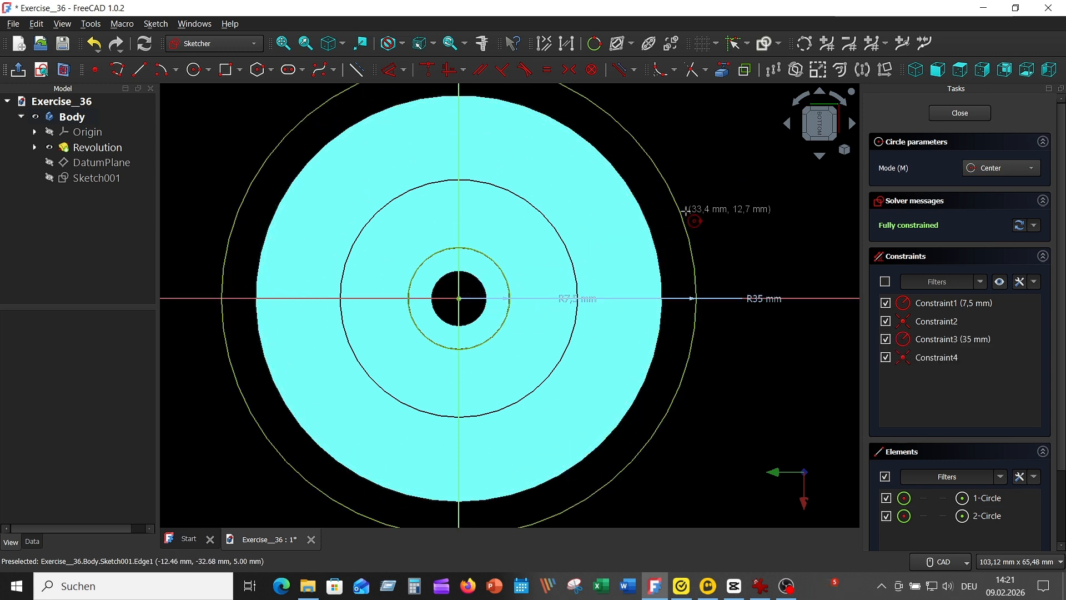
right_click(739, 353)
left_click_drag(755, 307, 720, 230)
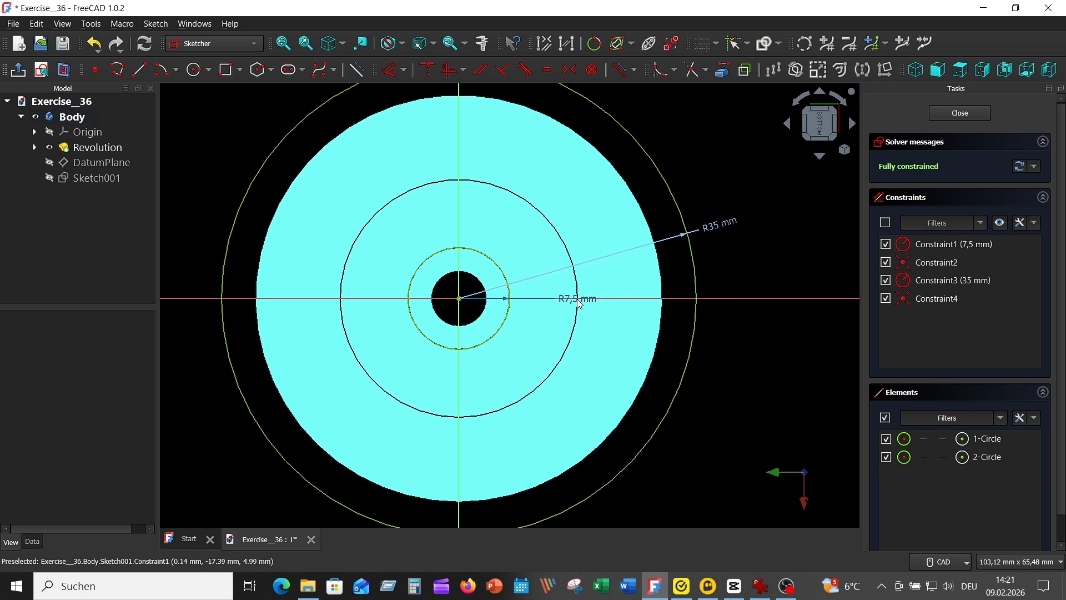
left_click_drag(578, 300, 714, 440)
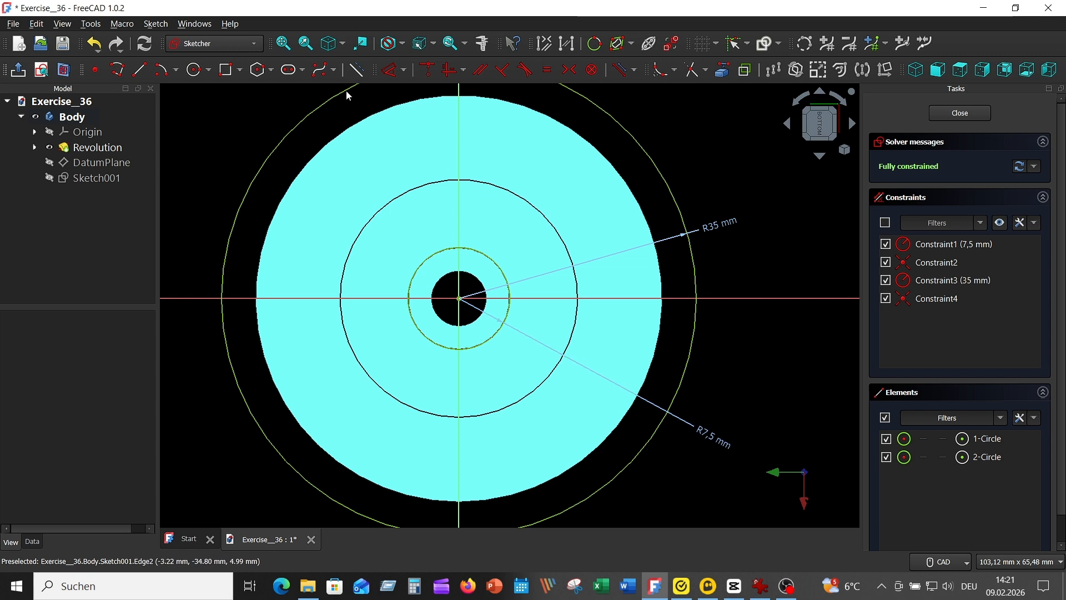
Draw a centred rectangle about 37 by 4 mm on the horizontal axis, crossing both circles, and hide the Revolution.
left_click(241, 70)
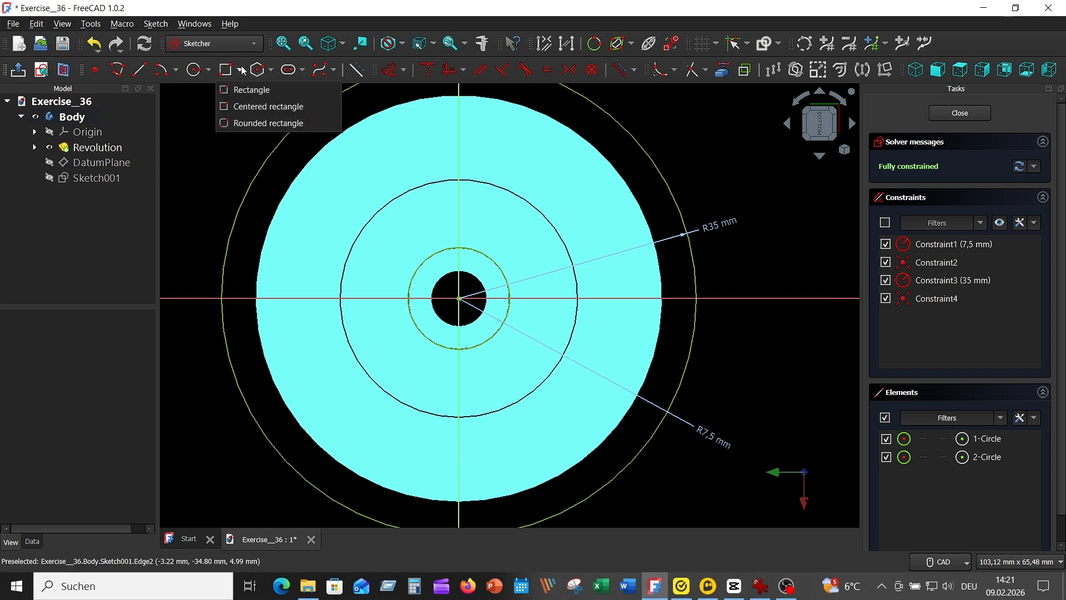
left_click(248, 106)
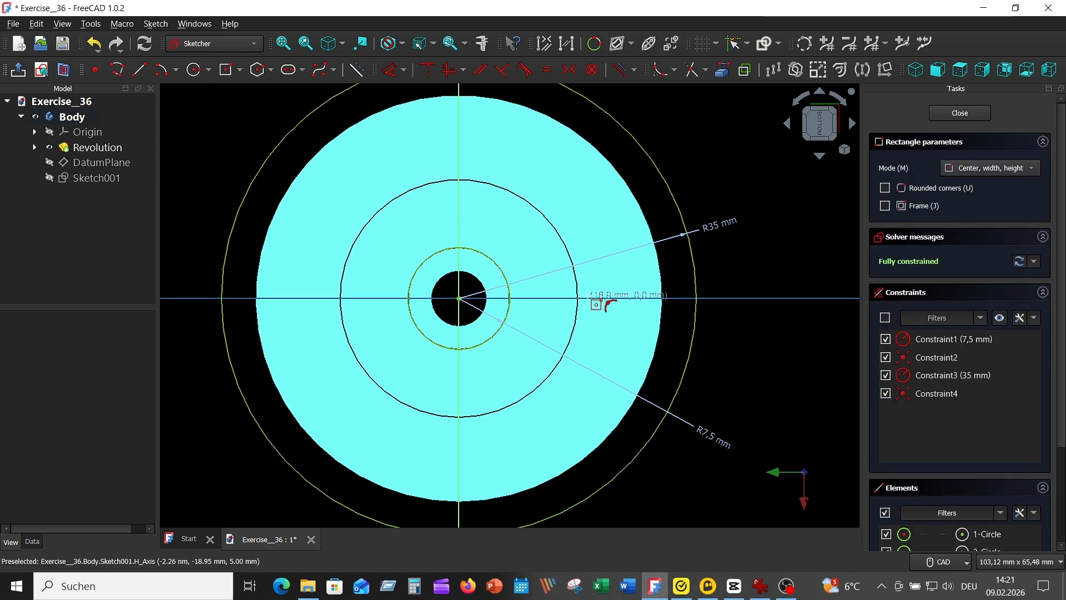
left_click(588, 299)
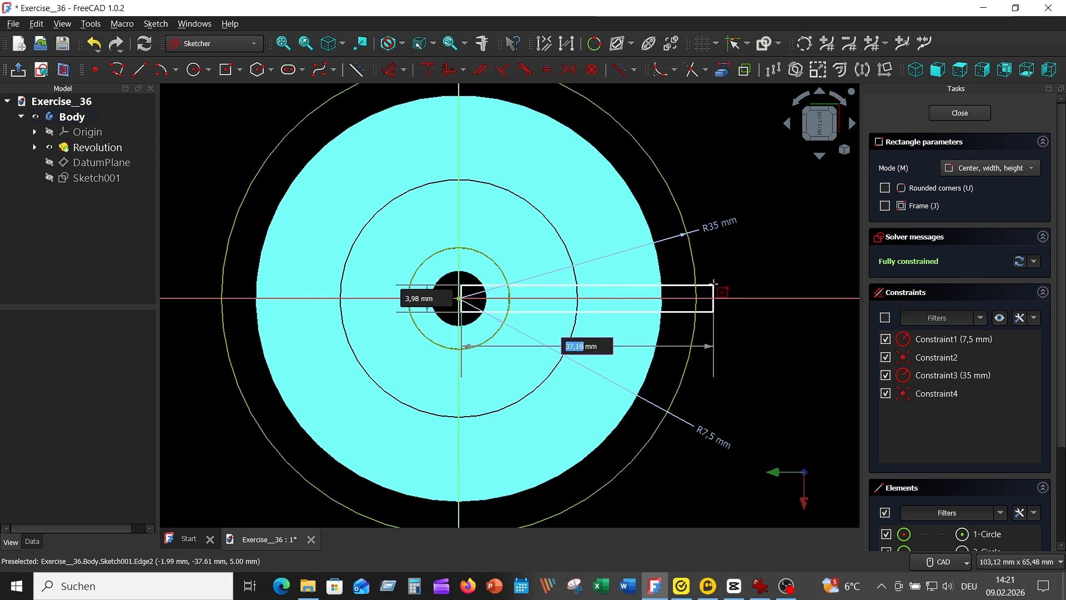
left_click(713, 283)
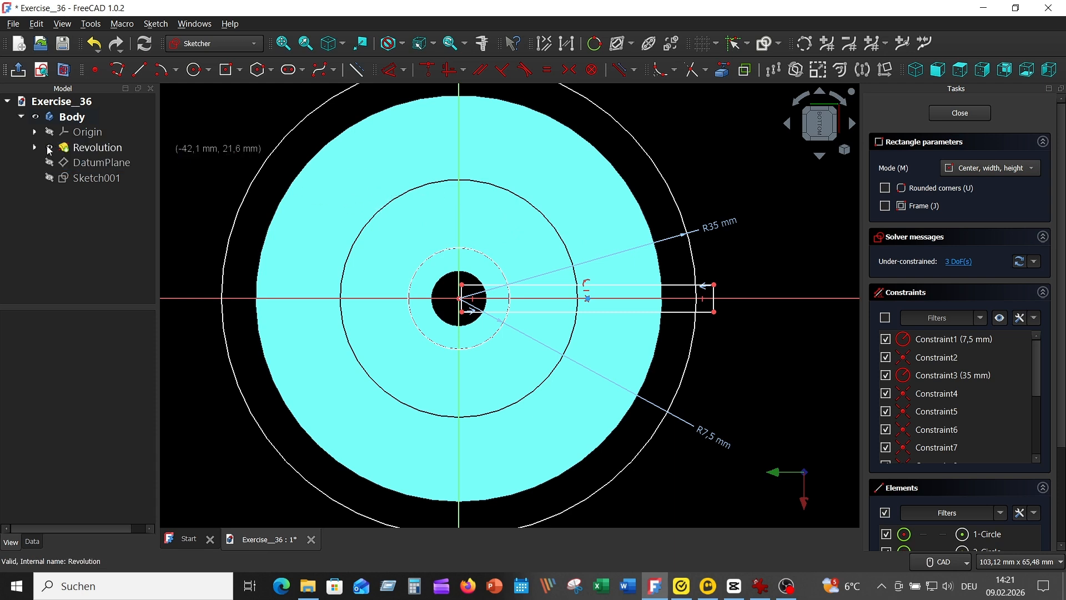
left_click(49, 148)
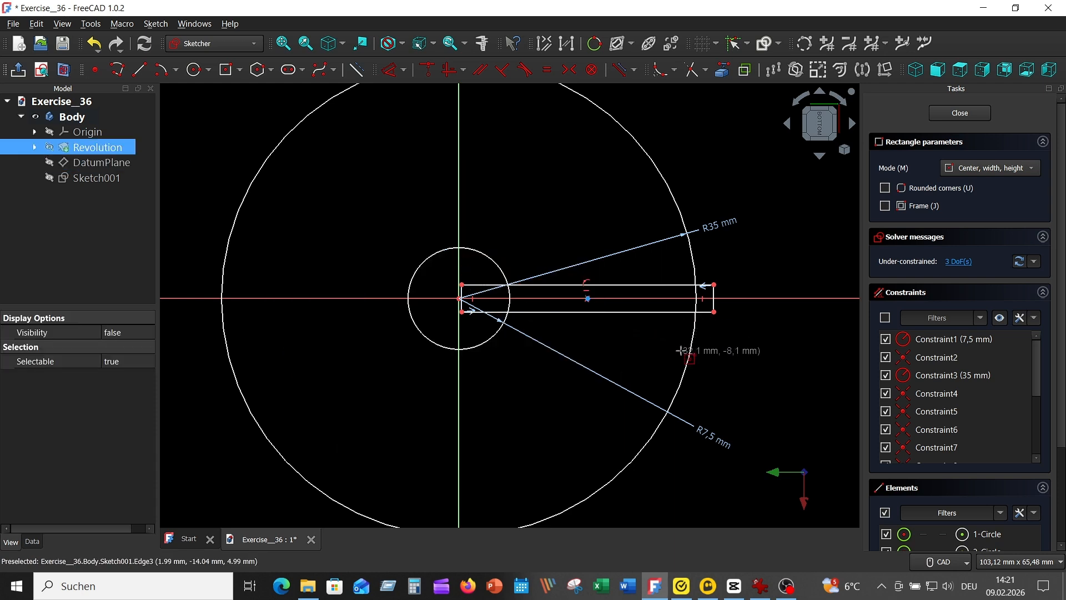
scroll(716, 366, "down", 2)
scroll(650, 356, "up", 5)
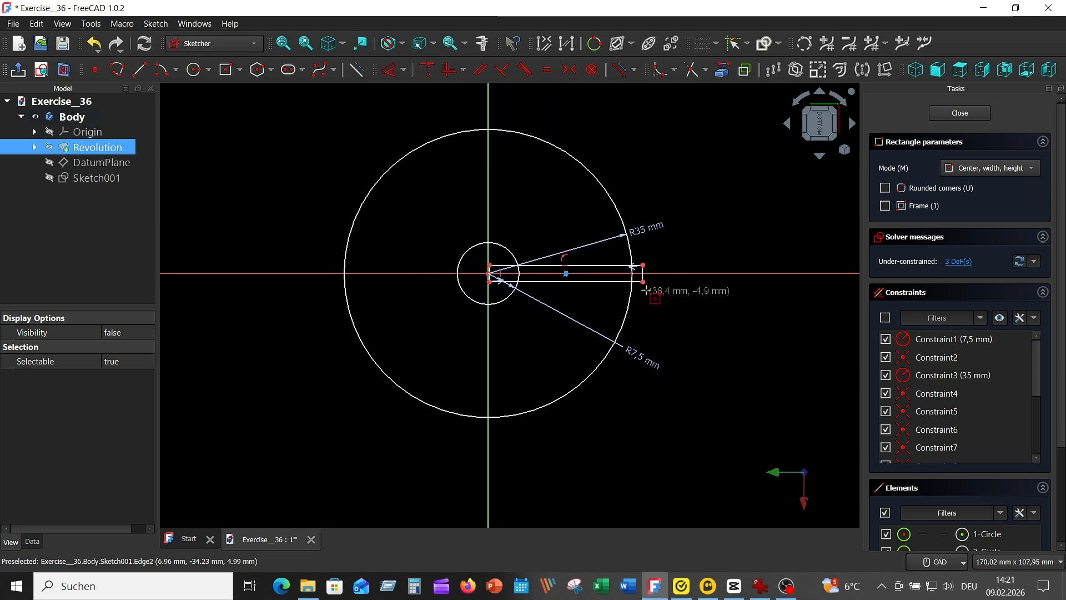
right_click(671, 253)
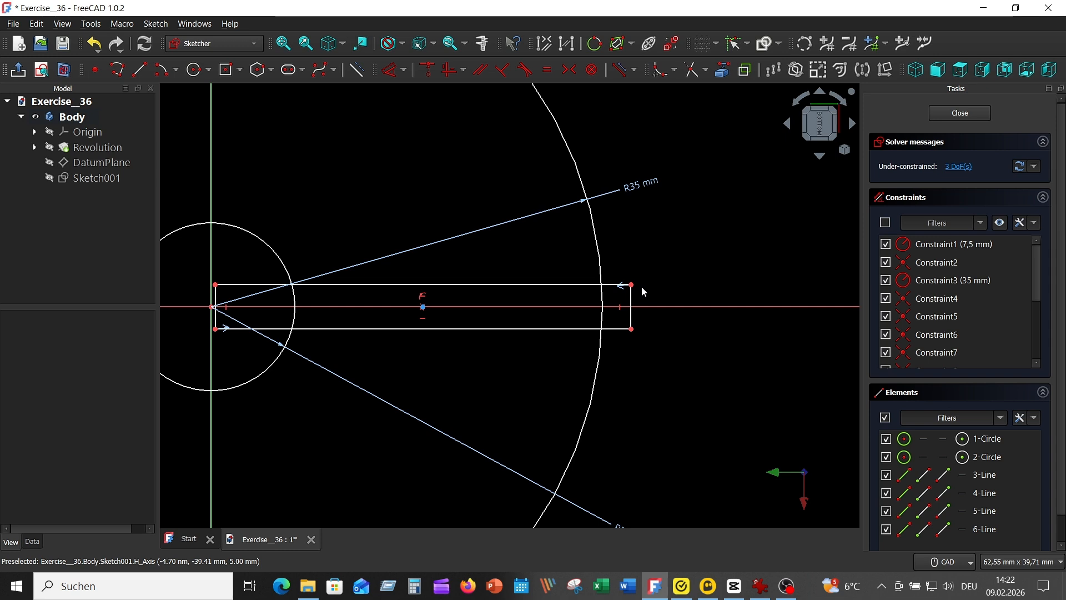
Dimension the rectangle's short outer edge and set it to 1.5 mm.
left_click(385, 72)
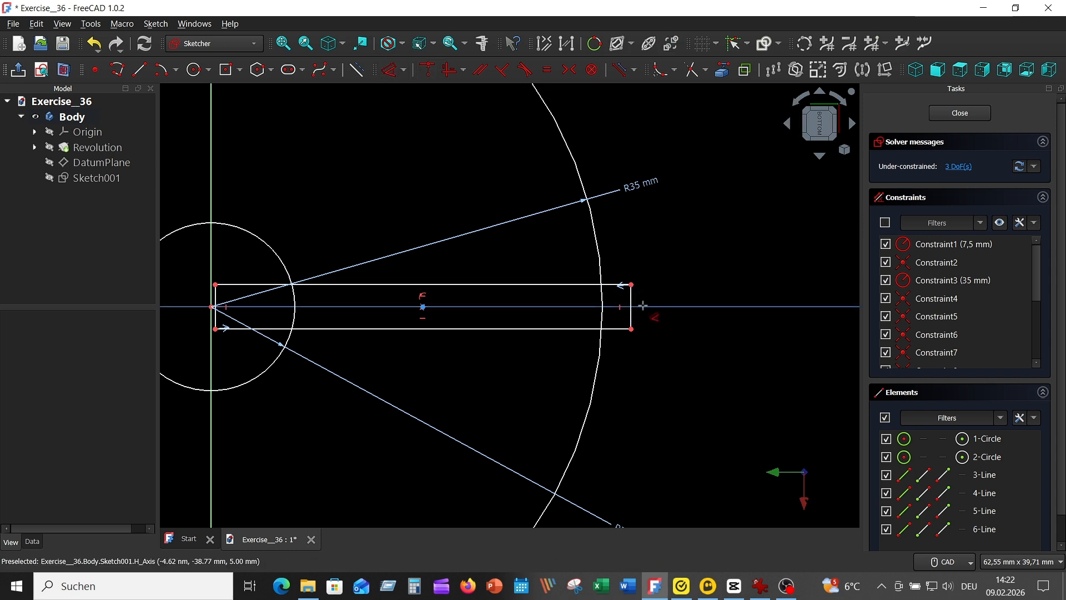
left_click(631, 304)
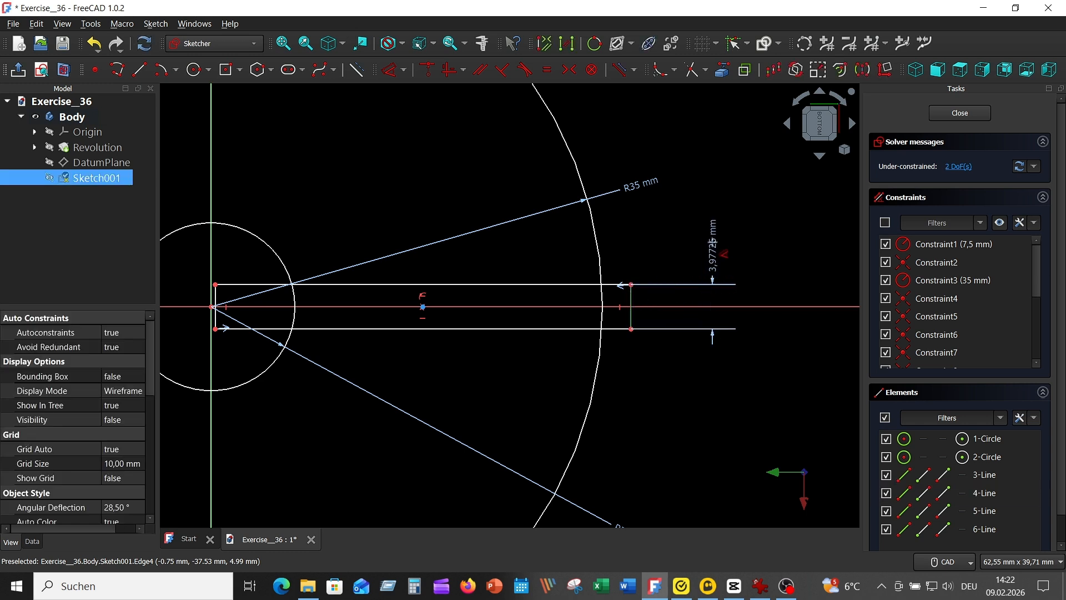
left_click(716, 247)
type("1,")
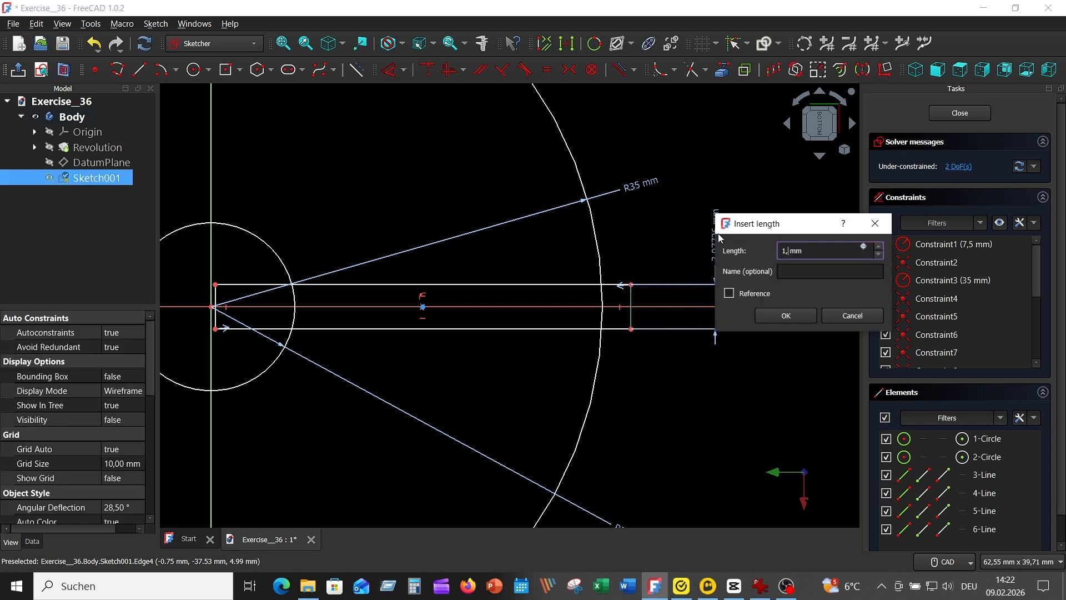
type("5")
key("Return")
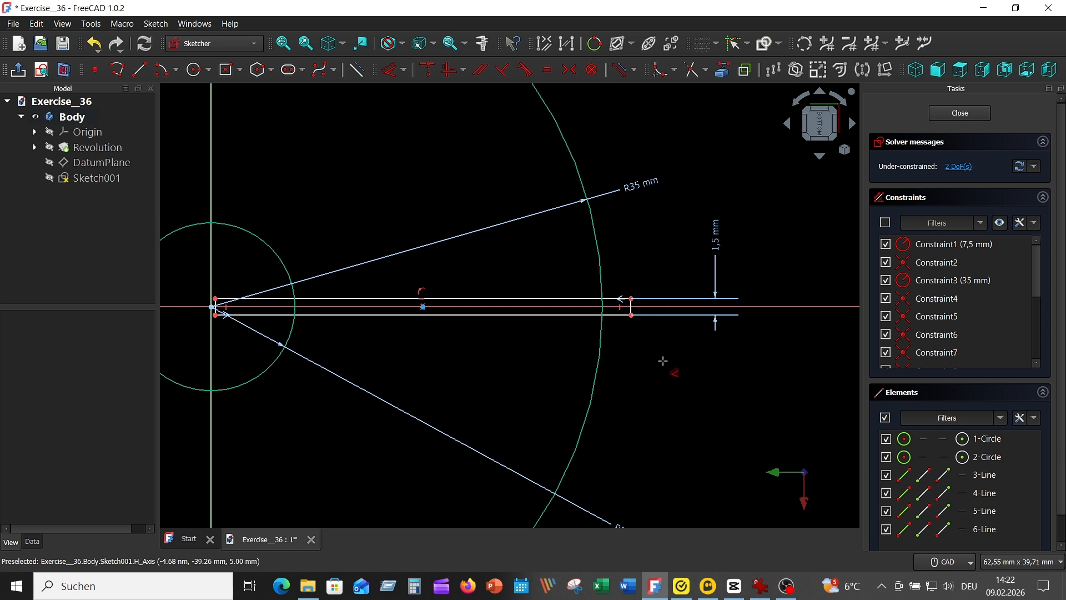
middle_click_drag(663, 361, 715, 329)
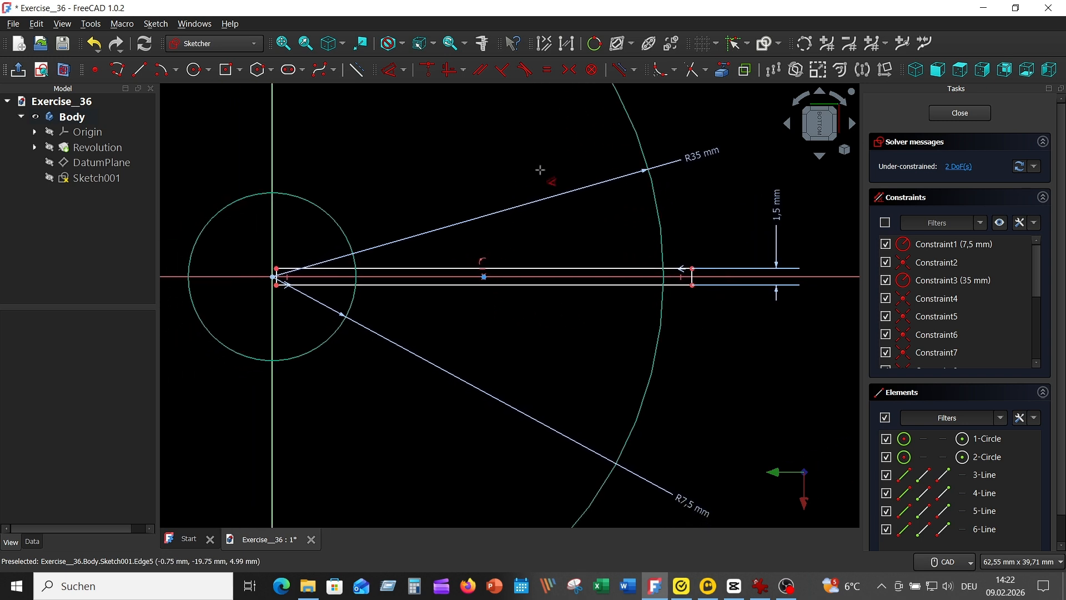
right_click(727, 185)
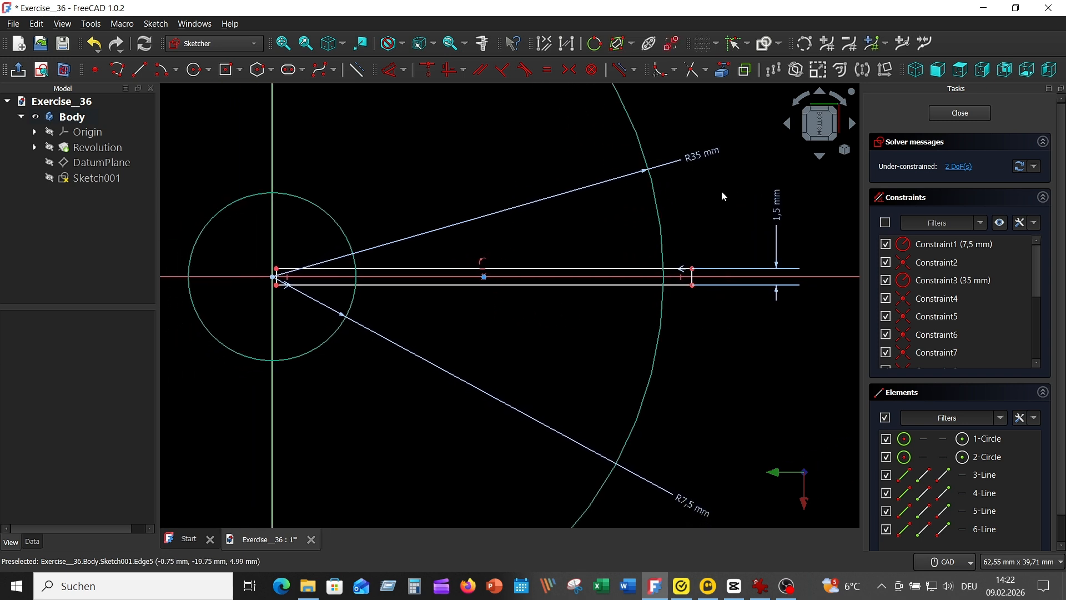
Trim the 35 mm circle outside the rectangle and remove the rectangle's edges beyond that circle.
left_click(693, 70)
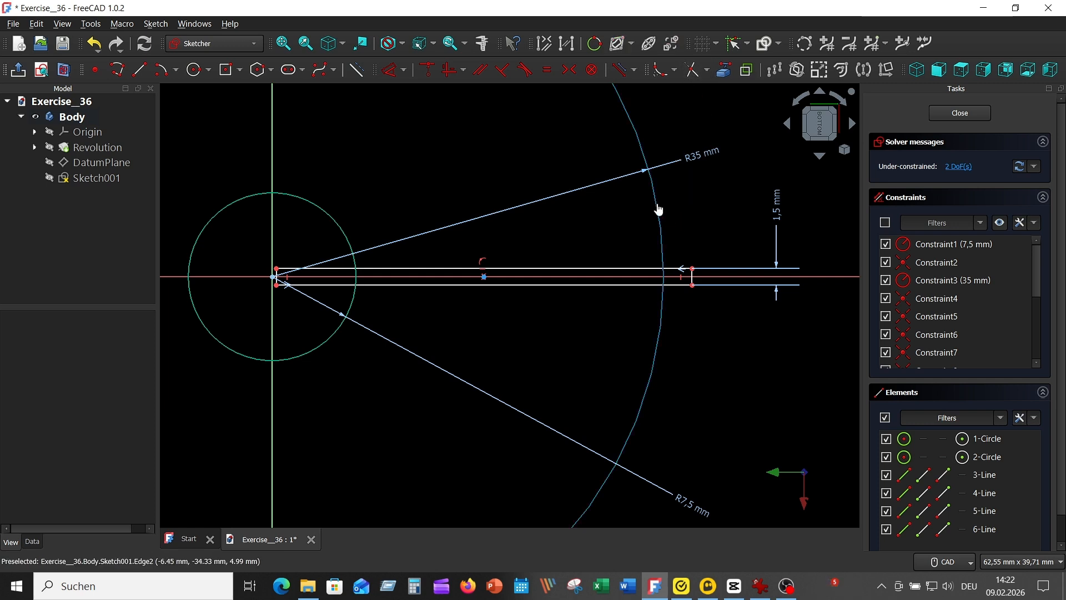
left_click(659, 209)
scroll(708, 311, "up", 5)
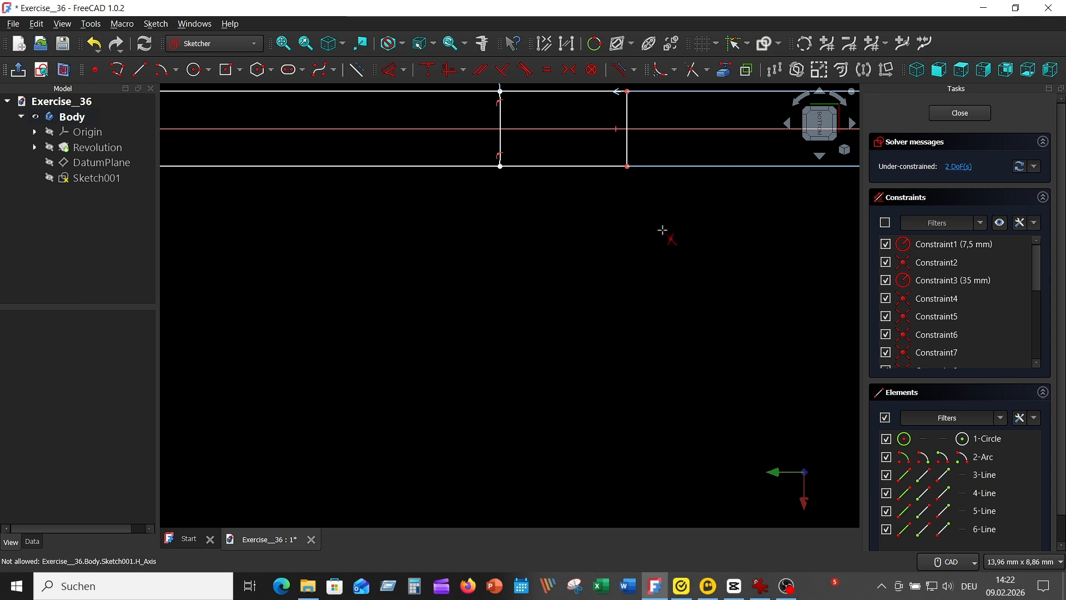
scroll(666, 290, "down", 3)
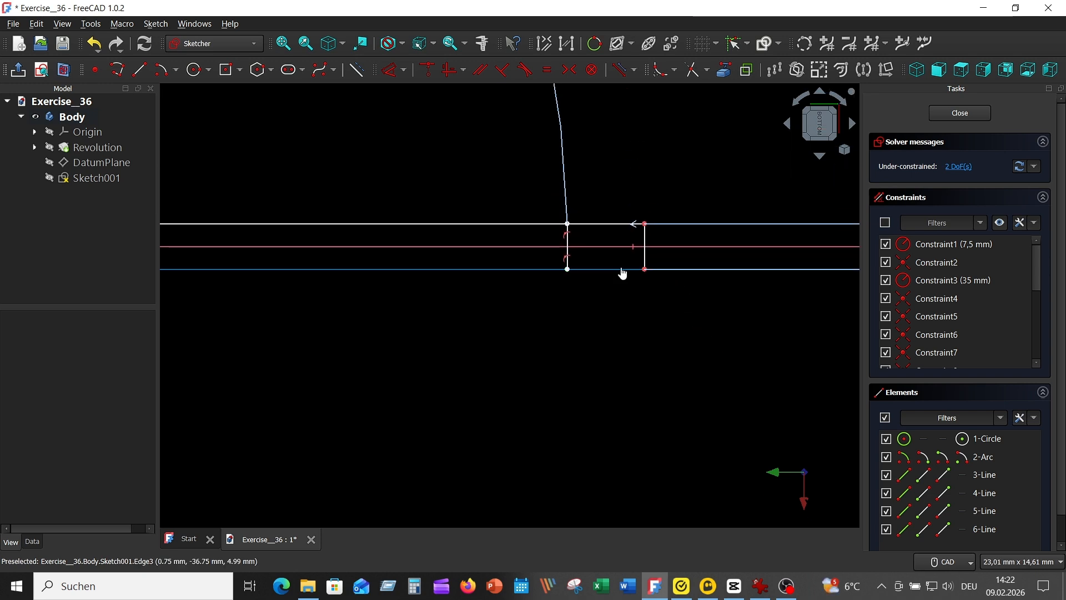
left_click(621, 270)
left_click(644, 252)
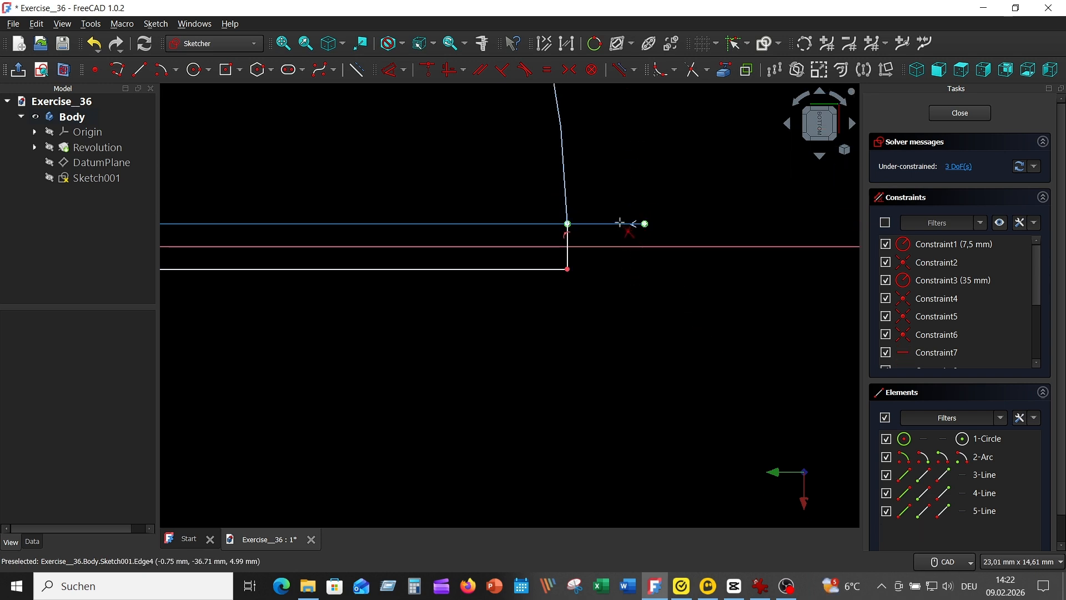
left_click(619, 222)
Trim the 7.5 mm circle outside the rectangle and remove the rectangle's edges inside that circle.
scroll(654, 285, "down", 3)
scroll(711, 305, "down", 3)
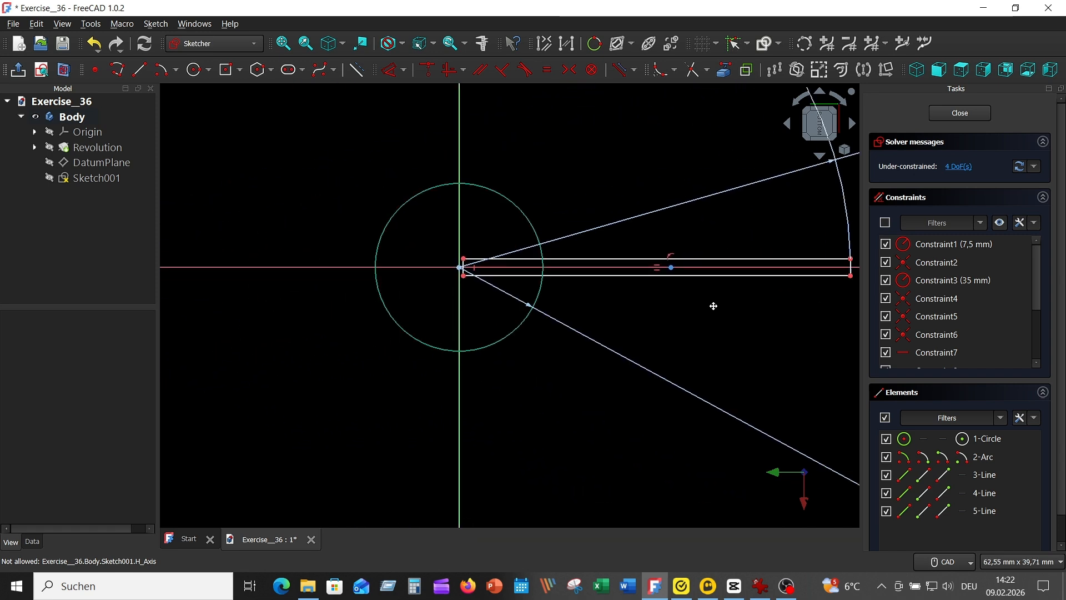
scroll(568, 335, "up", 4)
scroll(504, 414, "down", 2)
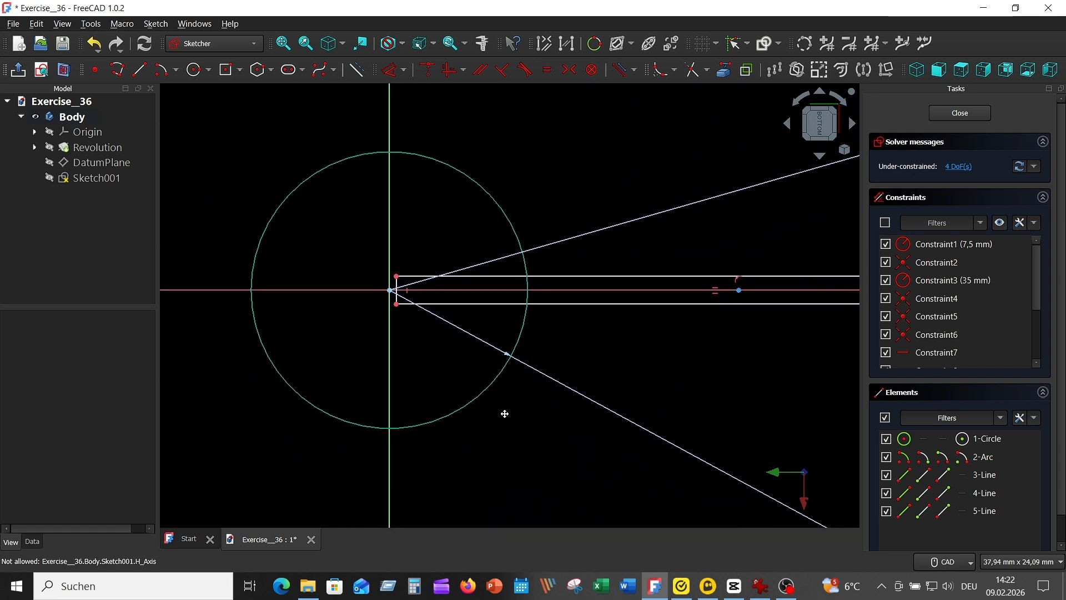
left_click(489, 376)
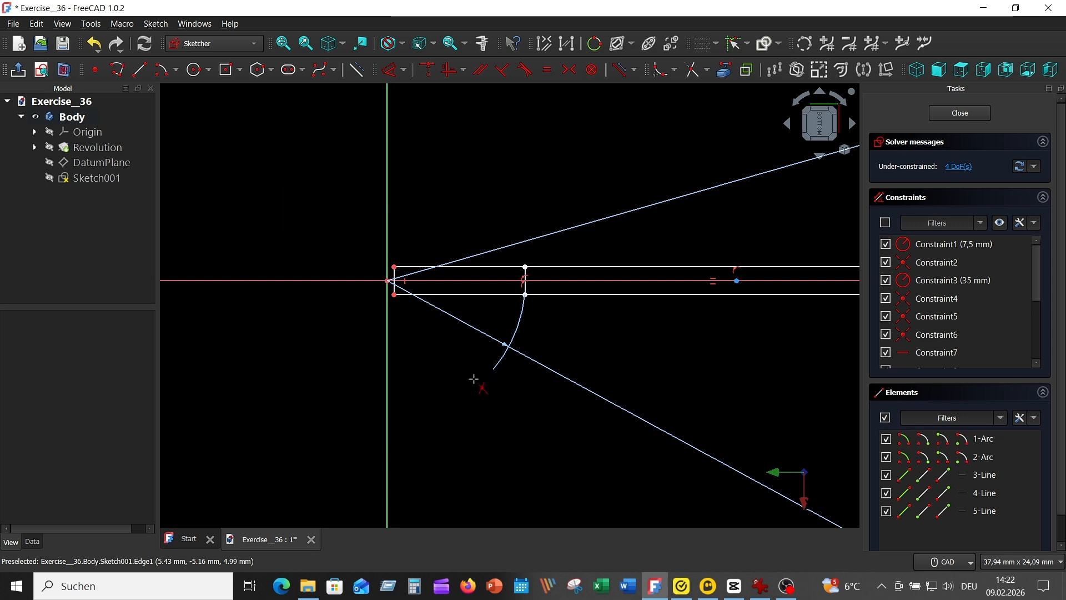
left_click(409, 266)
scroll(419, 296, "up", 5)
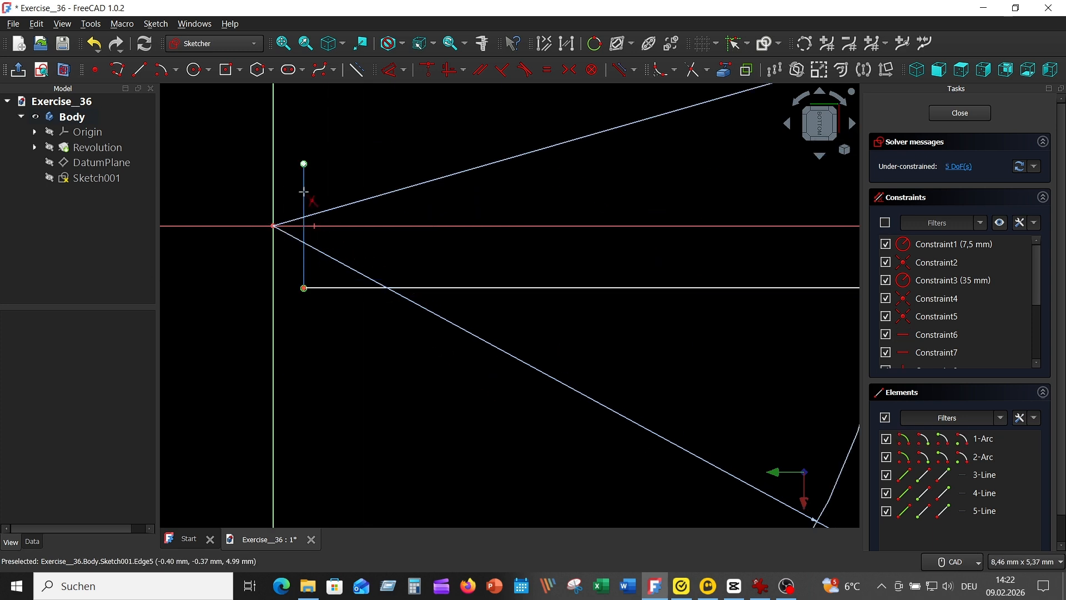
left_click(304, 191)
left_click(447, 288)
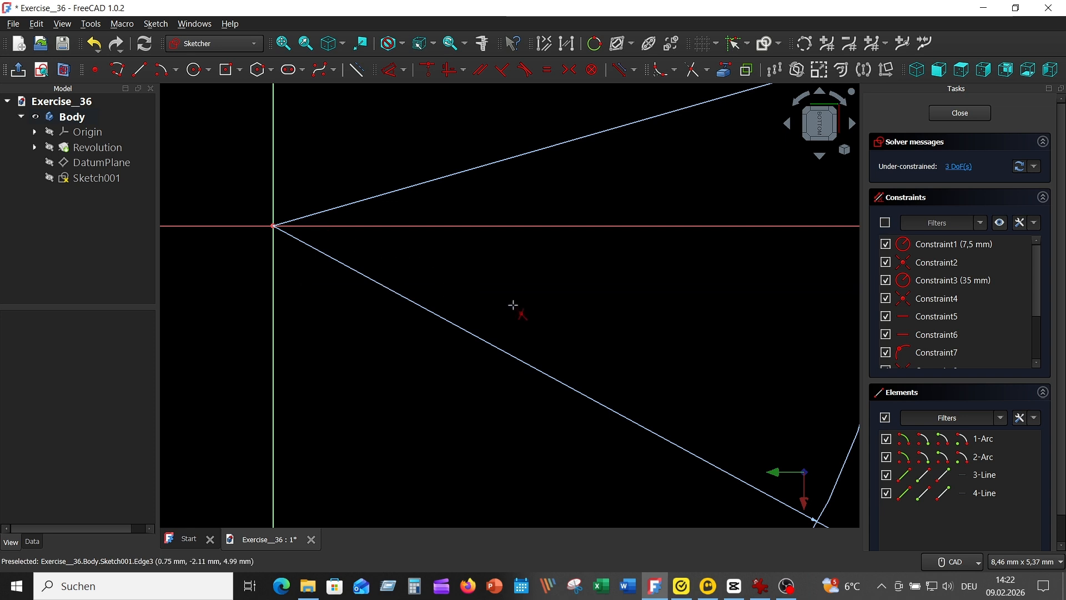
scroll(513, 305, "down", 4)
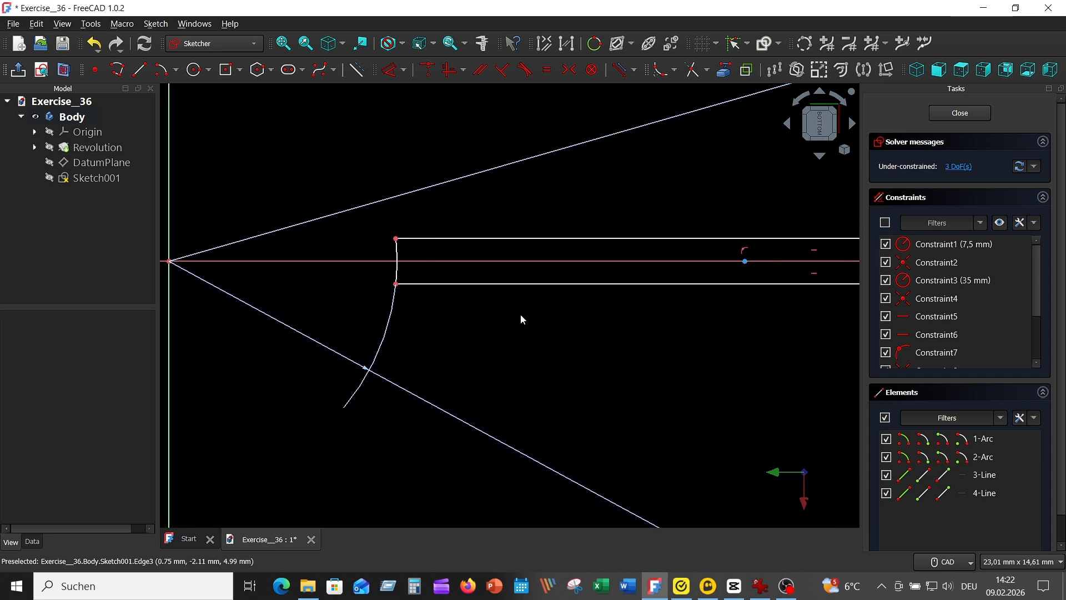
Move the 7.5 mm radius label close to the inner arc.
scroll(521, 315, "down", 6)
middle_click_drag(618, 341, 514, 318)
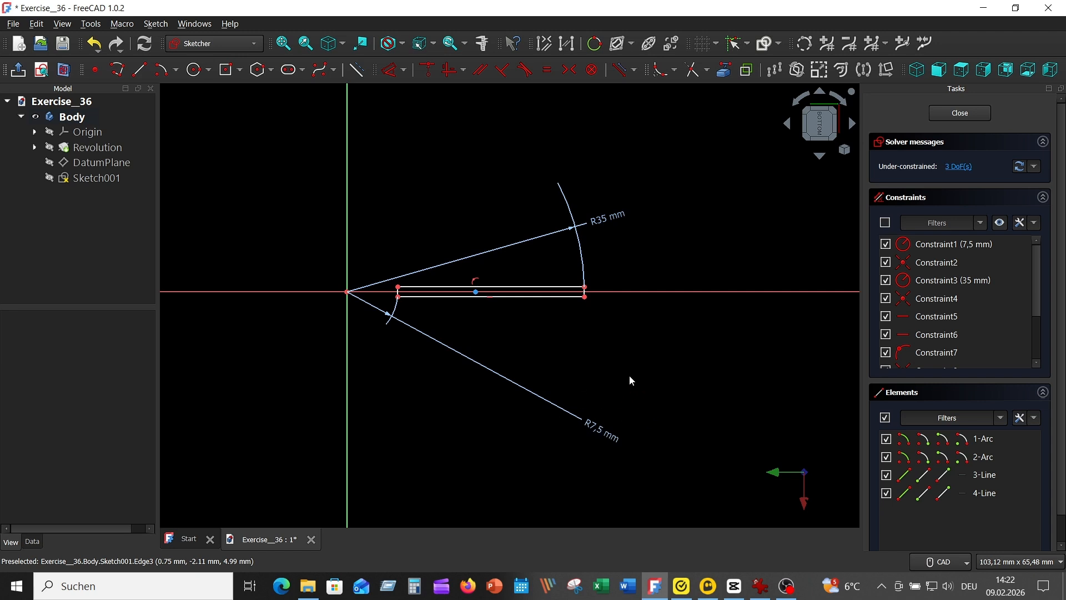
mouse_move(591, 430)
left_mouse_down()
mouse_move(423, 352)
mouse_move(392, 316)
left_mouse_up()
Apply an equal-length constraint to the fin profile's two long horizontal edges.
middle_click_drag(478, 352, 551, 355)
scroll(511, 337, "up", 3)
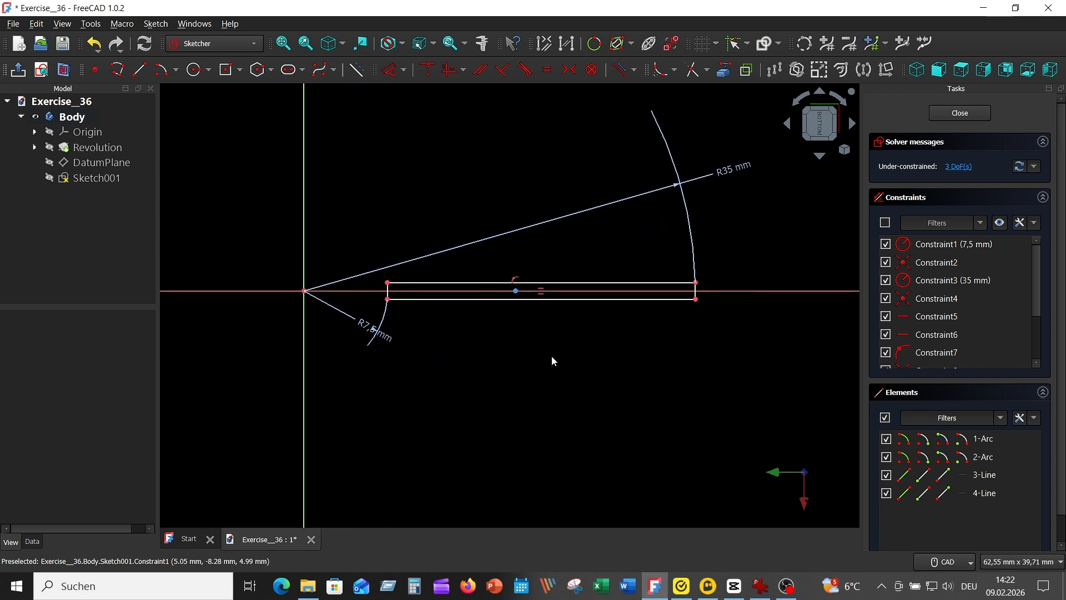
left_click(572, 300)
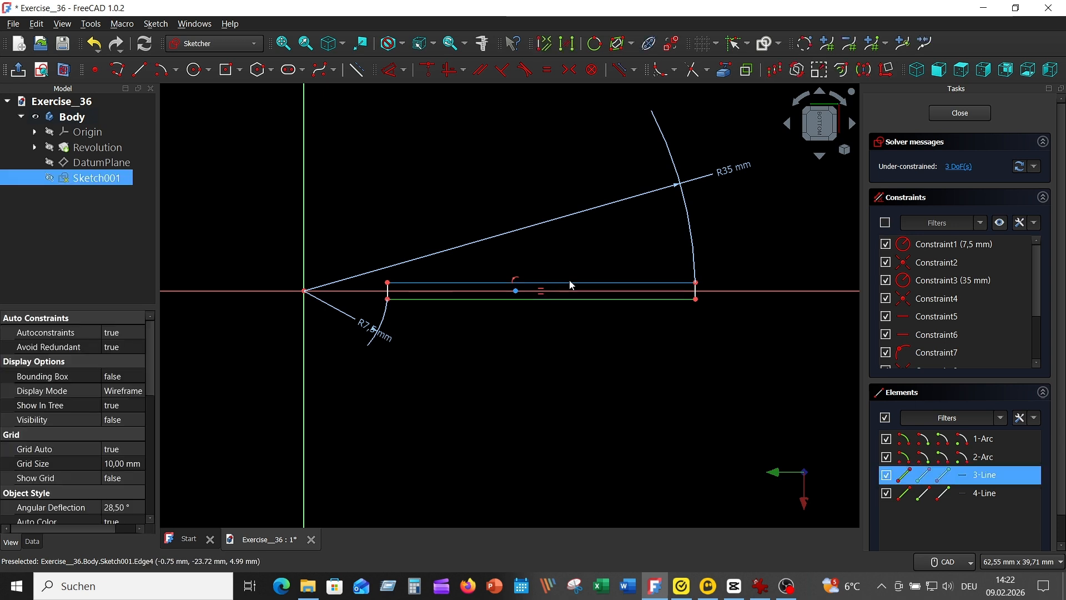
left_click(572, 283)
left_click(547, 69)
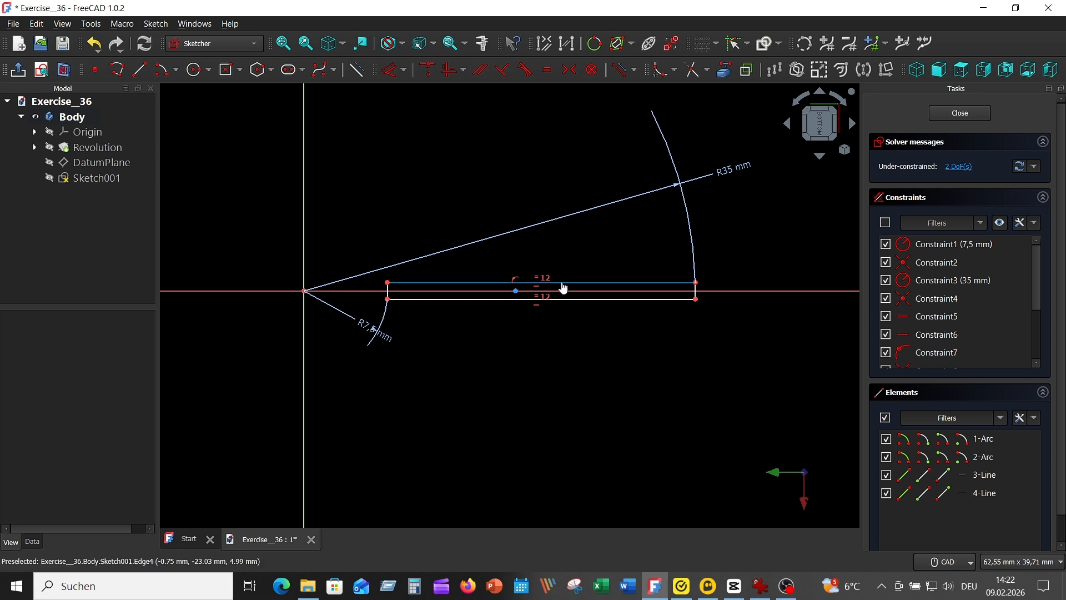
Apply a horizontal length dimension to the fin profile's upper long edge, accepting the proposed value.
left_click(564, 283)
left_click(620, 69)
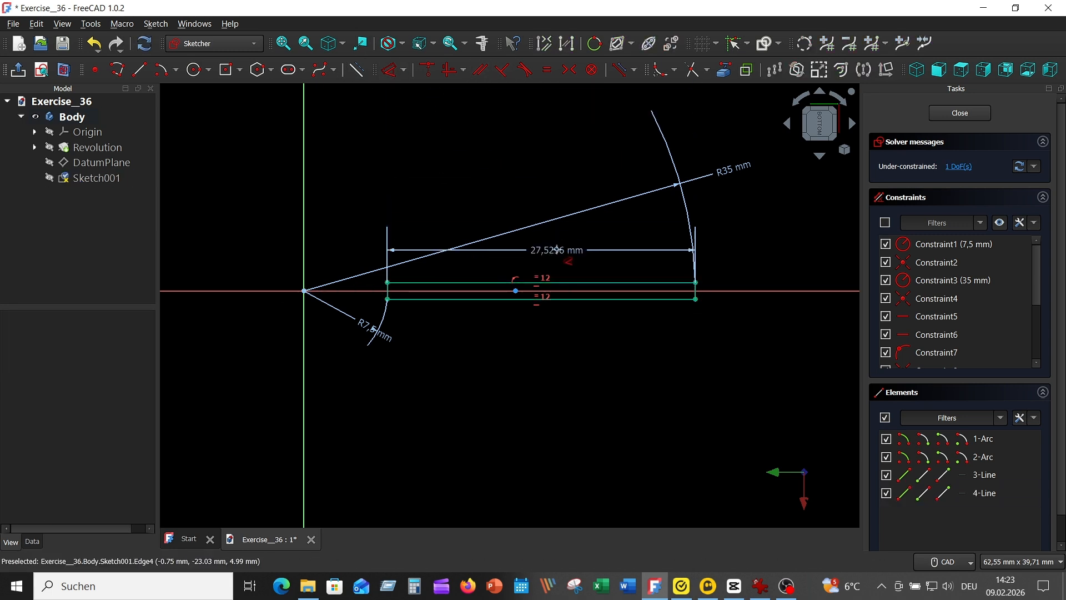
left_click(584, 256)
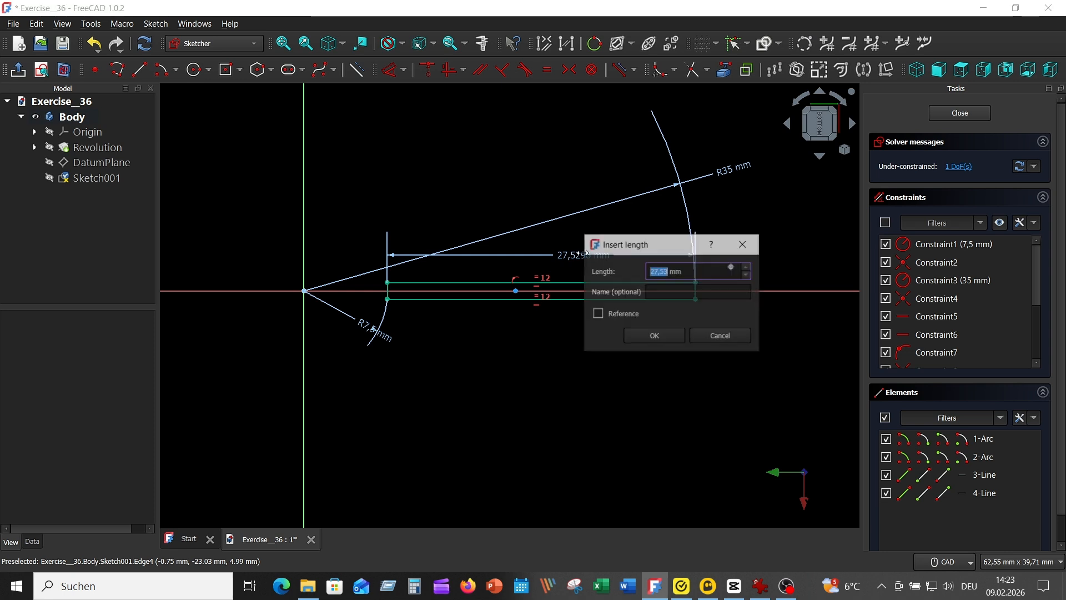
left_click(646, 335)
scroll(629, 331, "up", 5)
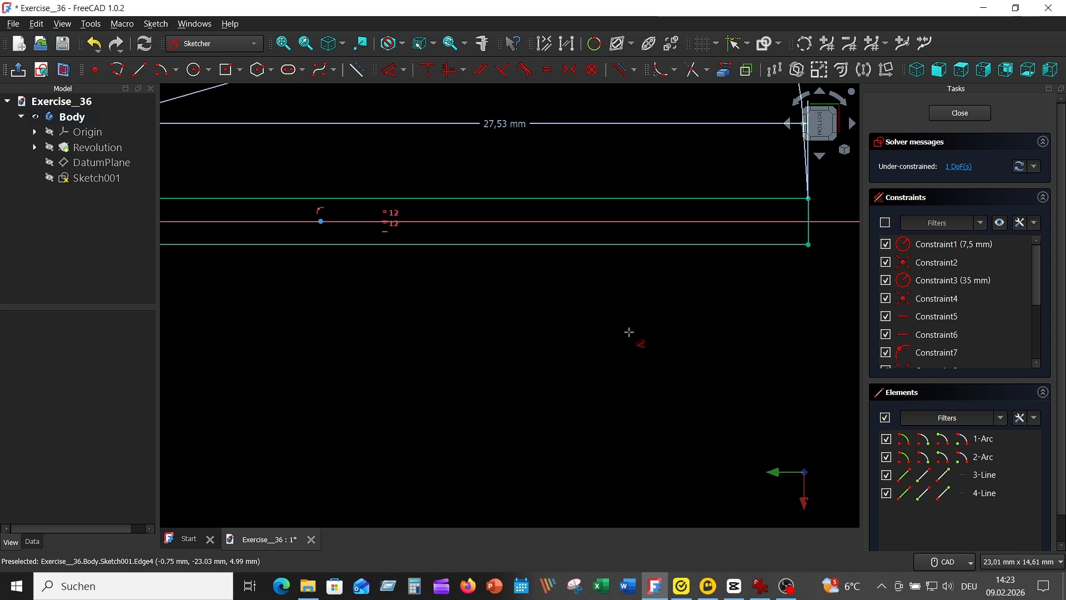
middle_click_drag(539, 328, 636, 335)
scroll(538, 319, "down", 5)
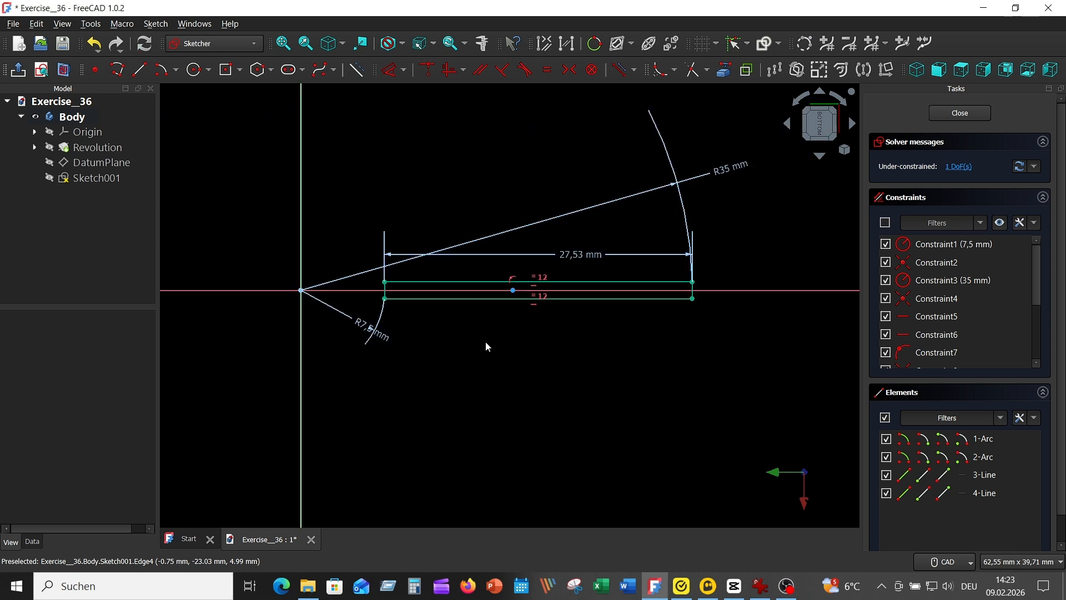
Dimension the horizontal distance from the origin to the midpoint on the fin profile's centreline, accept the proposed value and close the sketch.
middle_click_drag(485, 345, 500, 298)
left_click(390, 69)
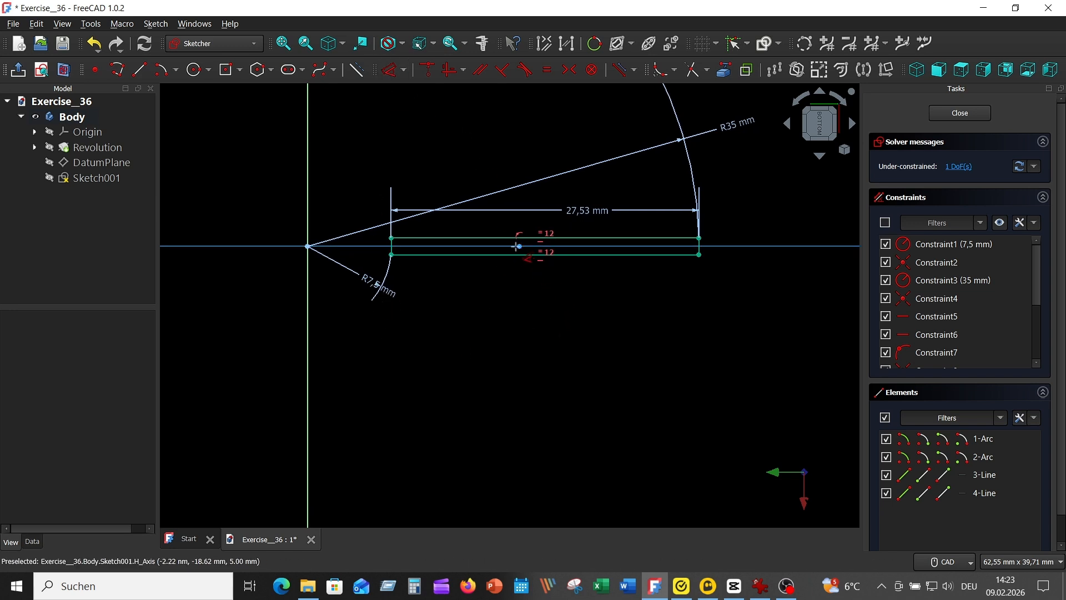
left_click(523, 251)
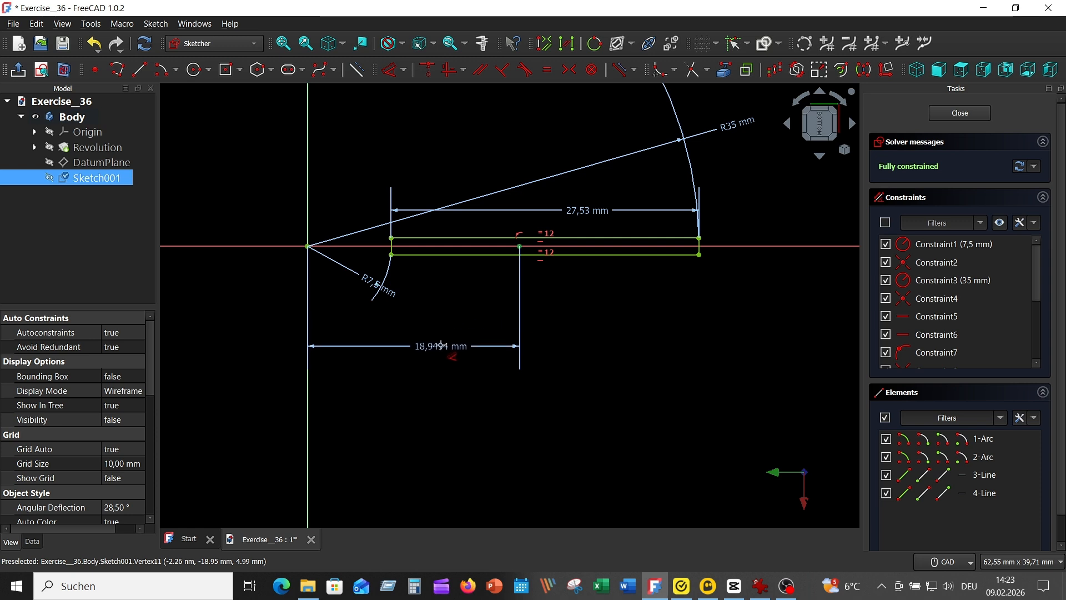
left_click(466, 347)
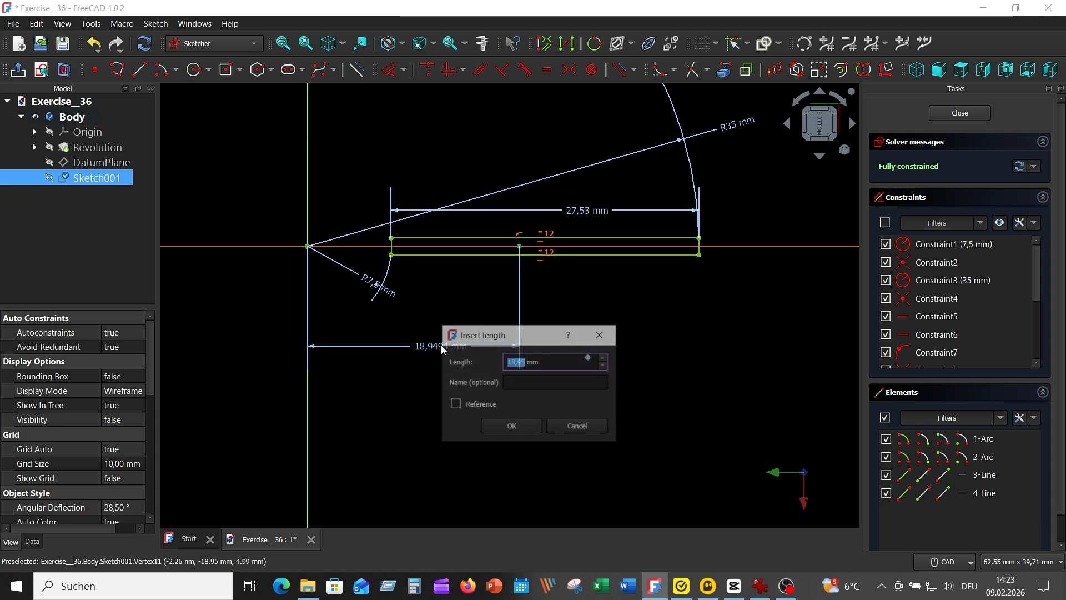
left_click(517, 431)
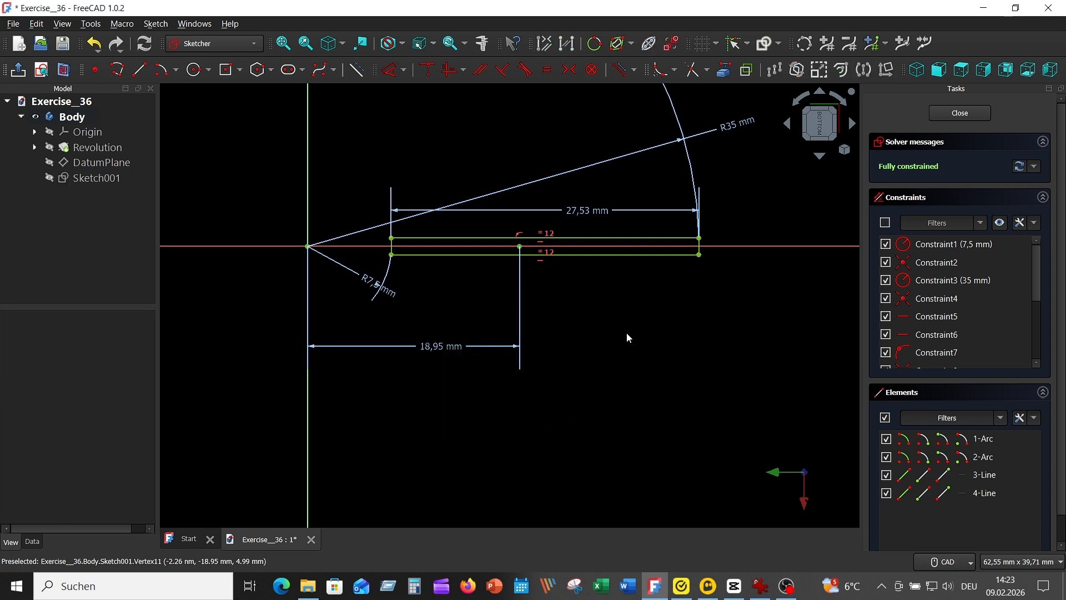
left_click(950, 114)
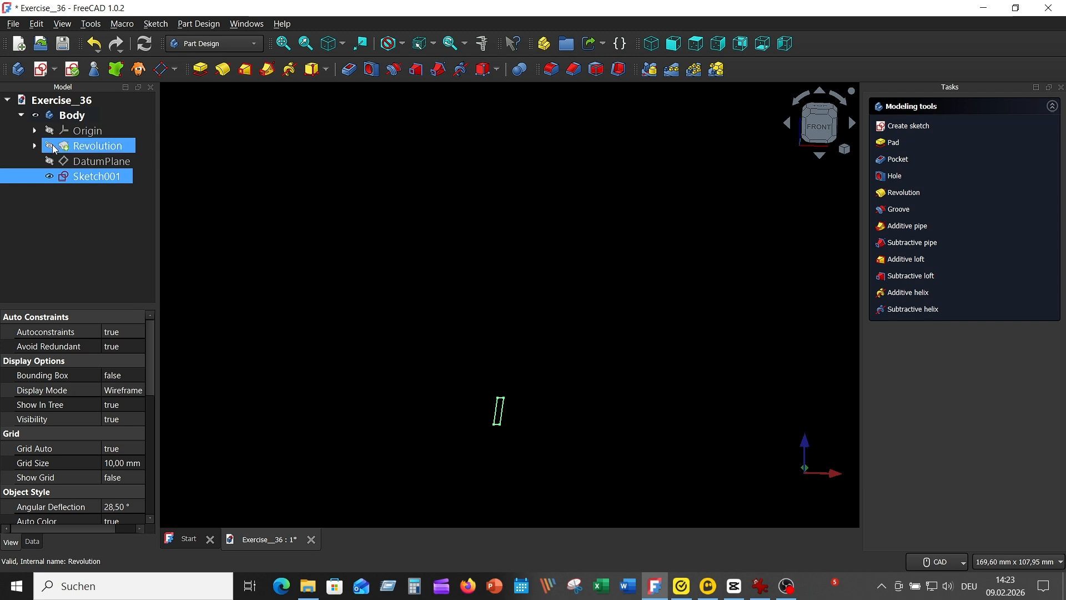
Make the revolved hub visible again together with the fin sketch and view the model obliquely from above.
left_click(50, 146)
left_click(584, 264)
middle_click_drag(584, 264, 718, 322)
scroll(699, 331, "up", 2)
scroll(699, 330, "up", 2)
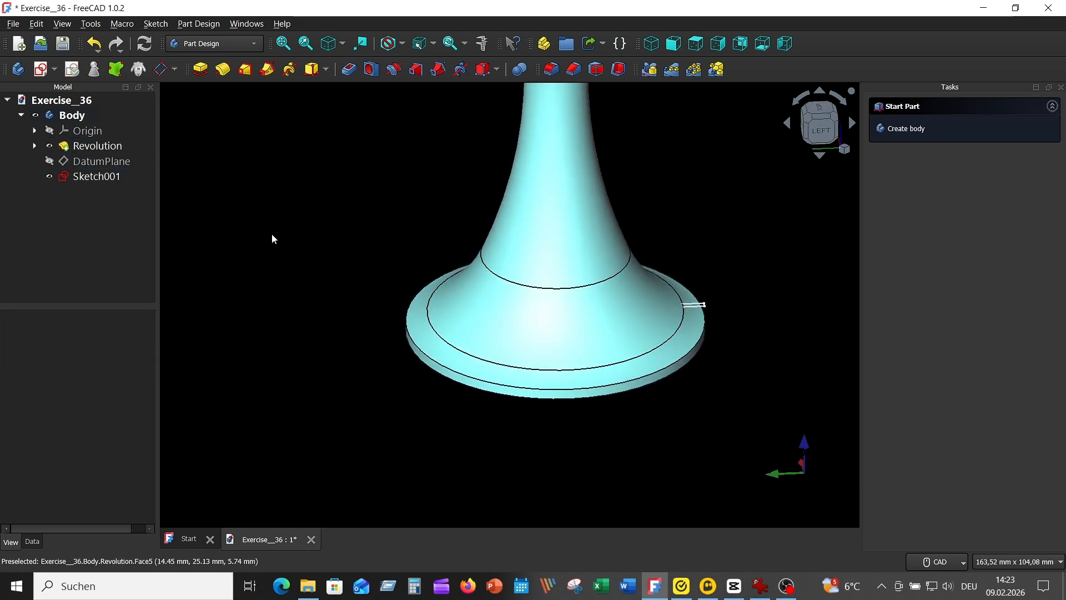
Create an additive helix from the fin sketch and set its axis to the base Z axis.
left_click(114, 176)
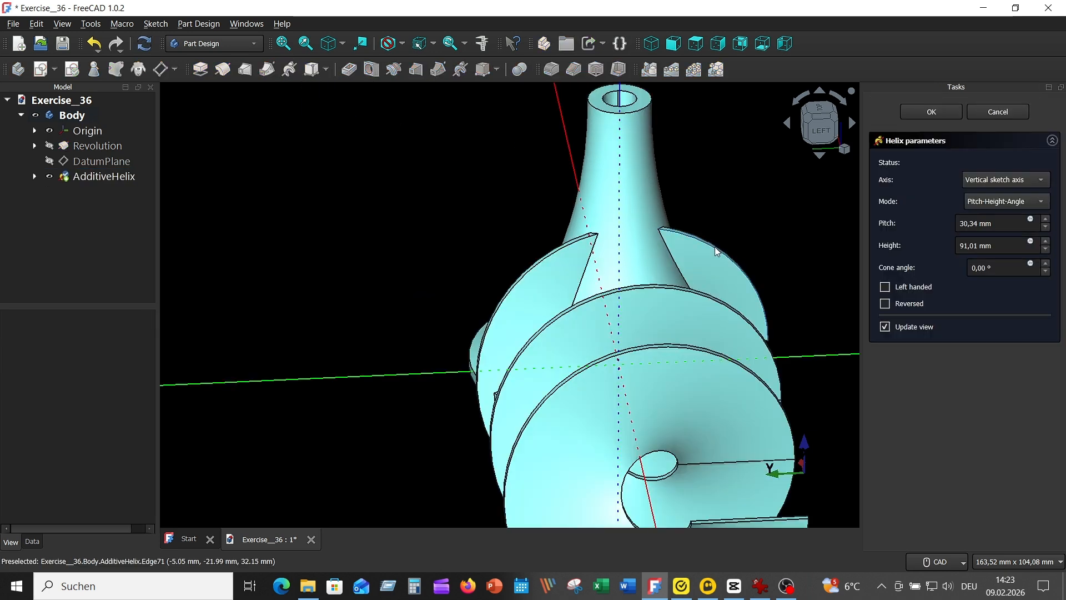
scroll(678, 274, "down", 3)
mouse_move(678, 275)
middle_mouse_down()
mouse_move(704, 239)
mouse_move(846, 218)
mouse_move(705, 218)
mouse_move(531, 115)
mouse_move(640, 174)
mouse_move(674, 382)
mouse_move(519, 411)
middle_mouse_up()
scroll(800, 239, "down", 1)
scroll(640, 174, "down", 3)
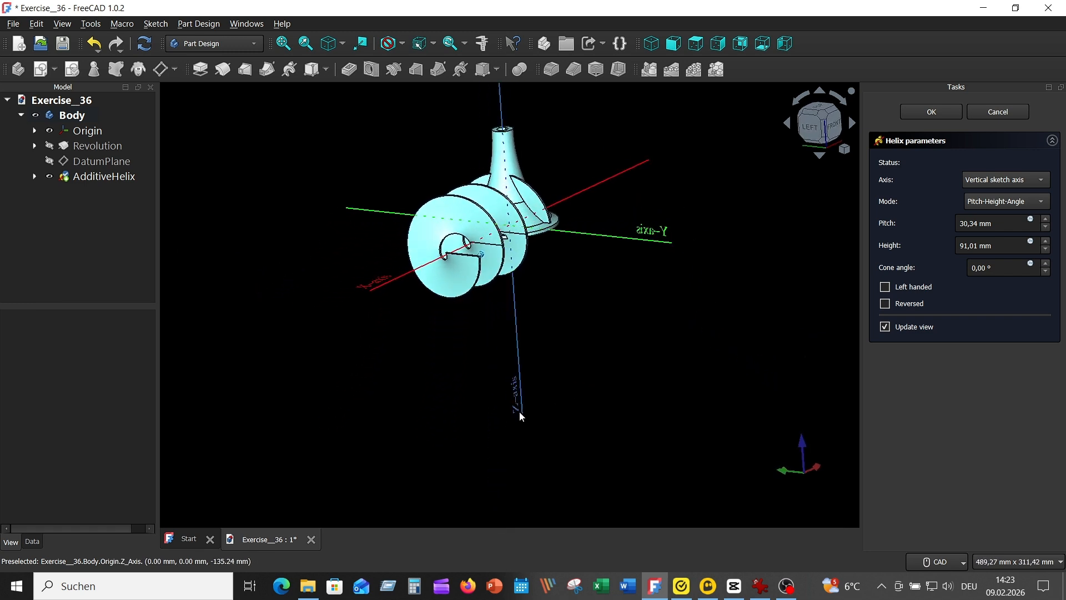
left_click(1038, 180)
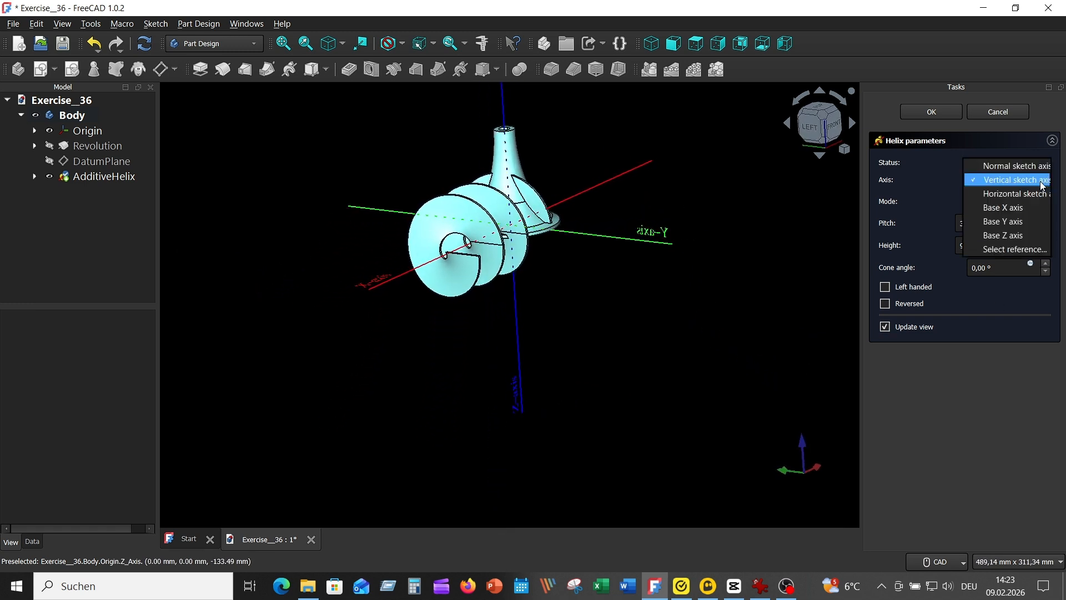
left_click(1007, 234)
middle_click_drag(769, 266, 716, 277)
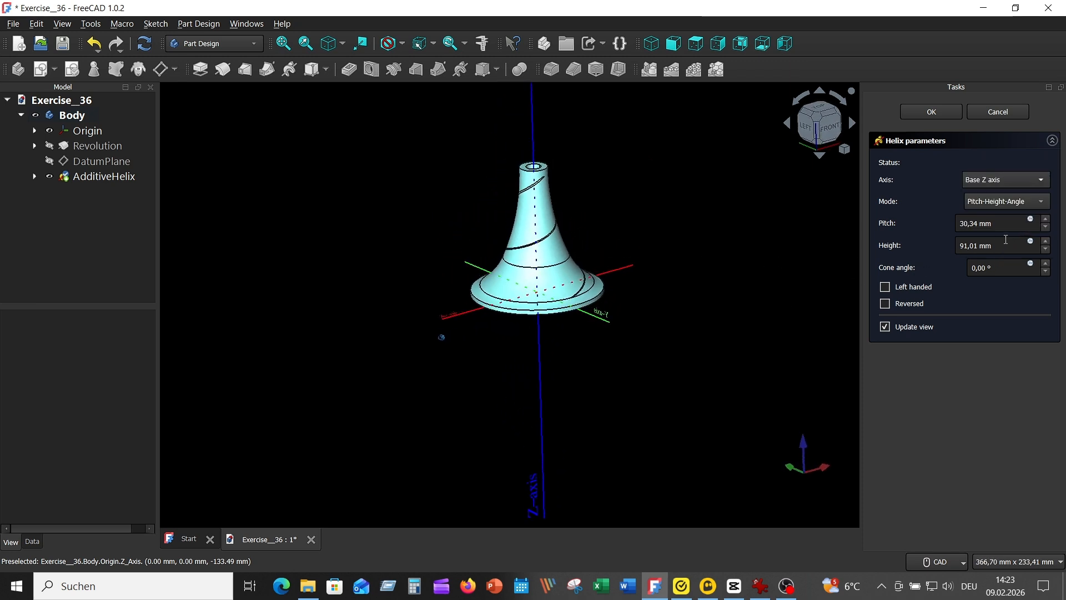
Set the additive helix's pitch to 300 mm and its height to 65 mm, and finish the feature.
left_click_drag(1003, 224, 921, 227)
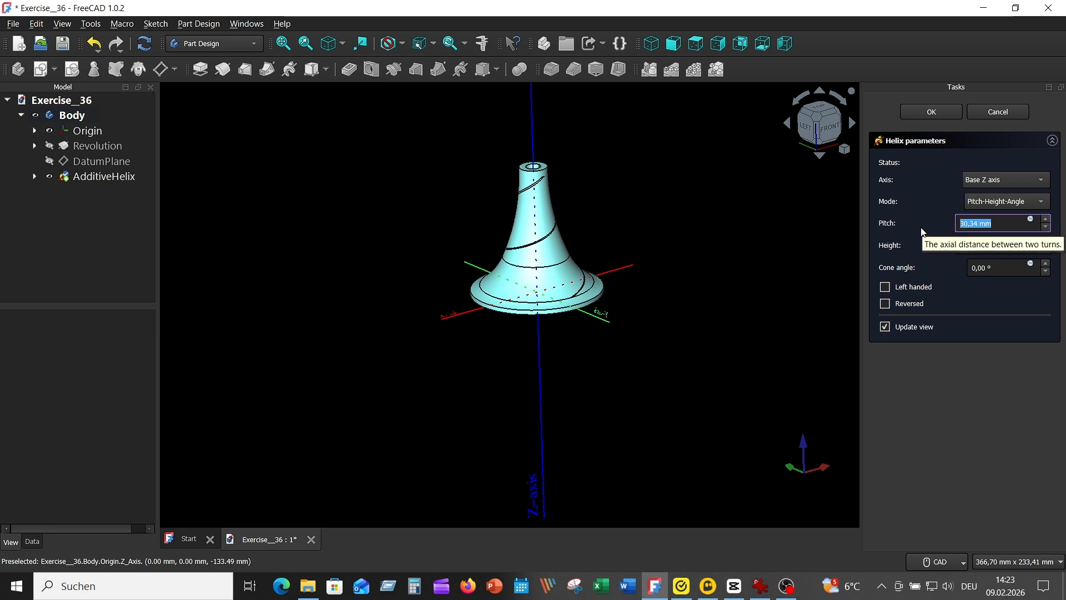
type("3")
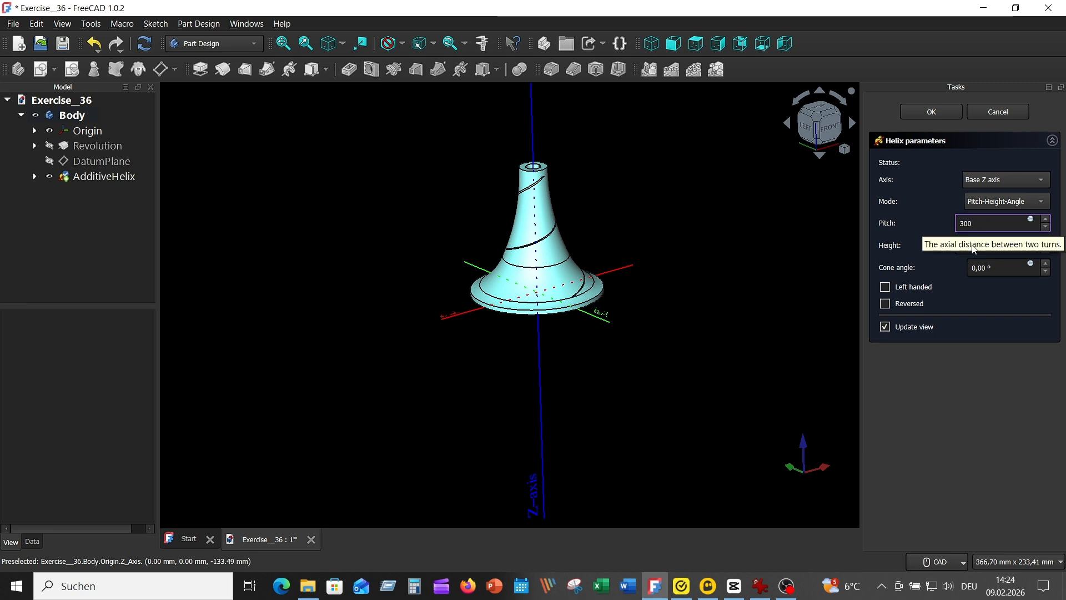
type("00")
left_click(997, 248)
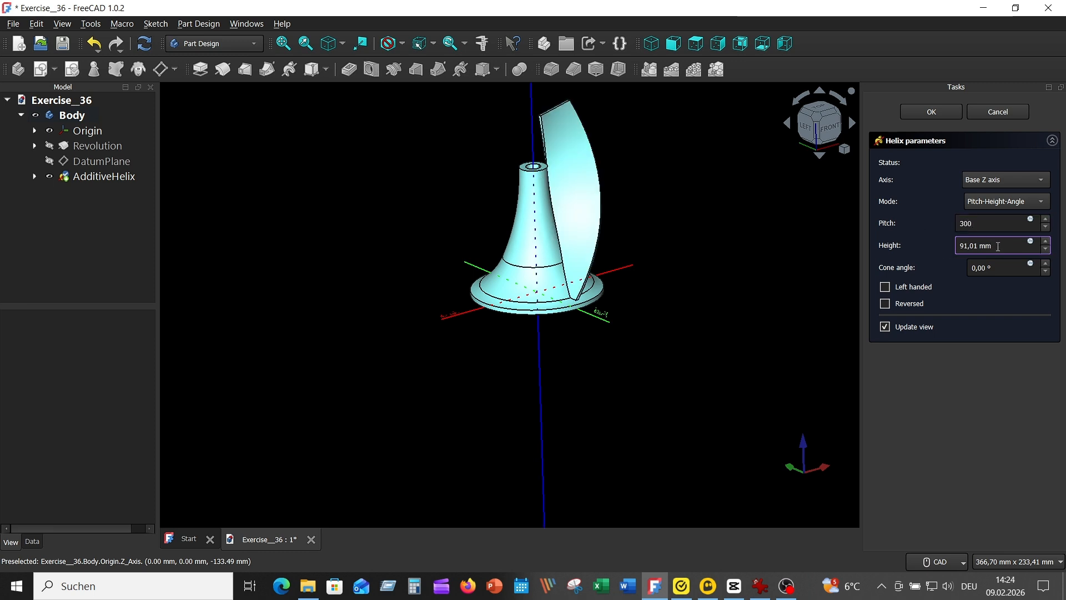
left_click_drag(997, 248, 924, 252)
type("65")
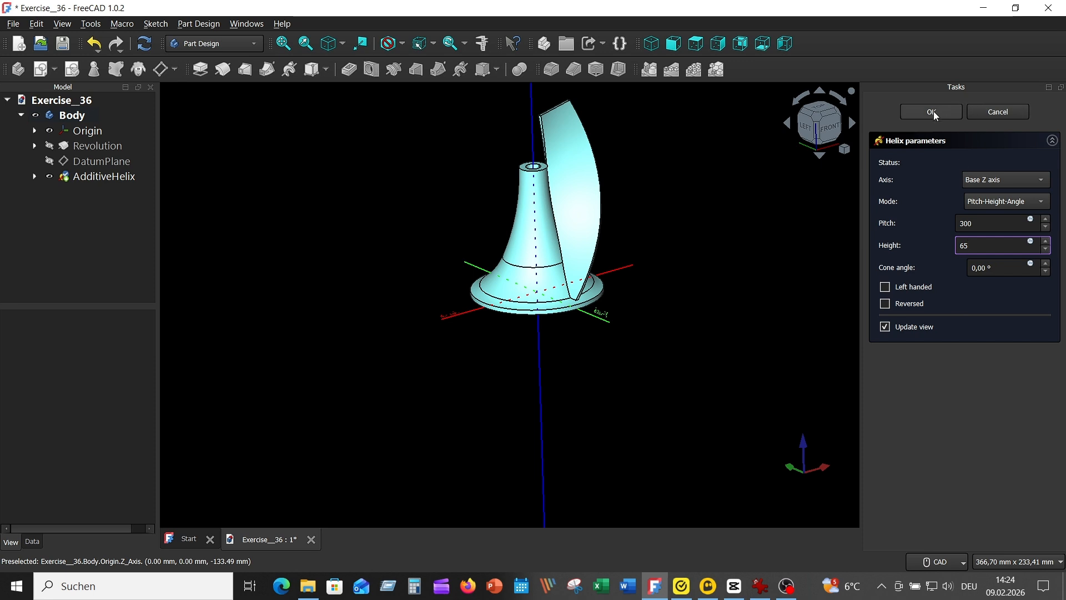
left_click(977, 153)
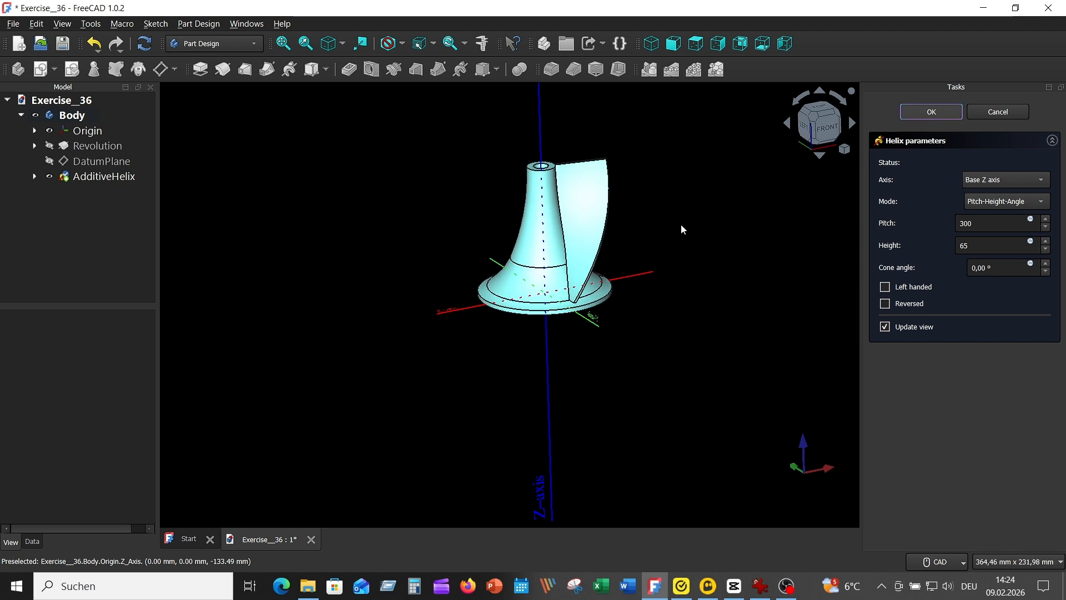
key("Return")
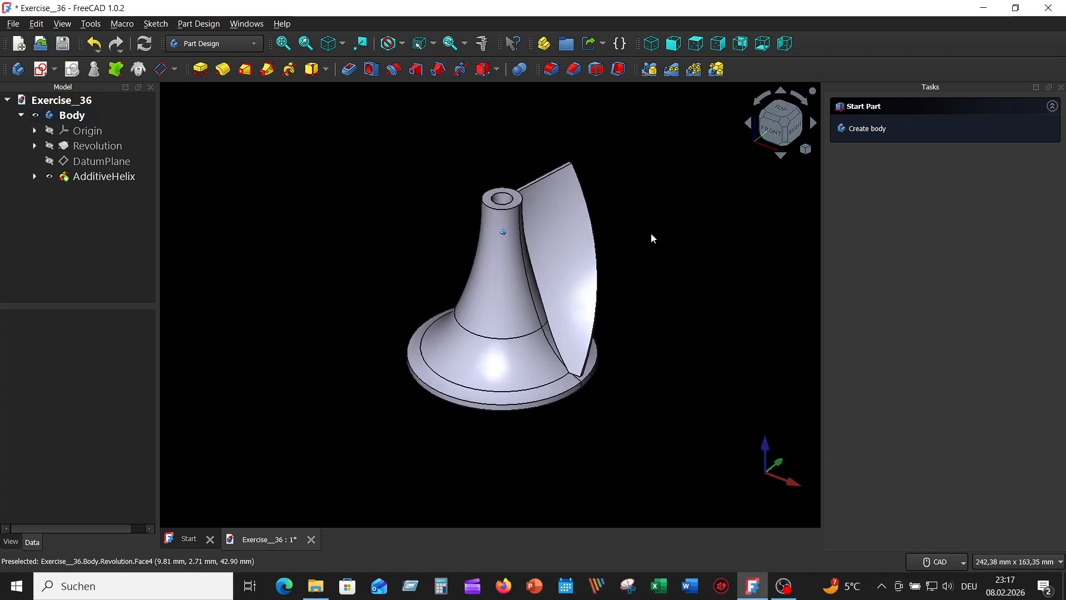
Create a polar pattern of the helical fin around the base Z axis with 15 occurrences over 360°.
left_click(103, 176)
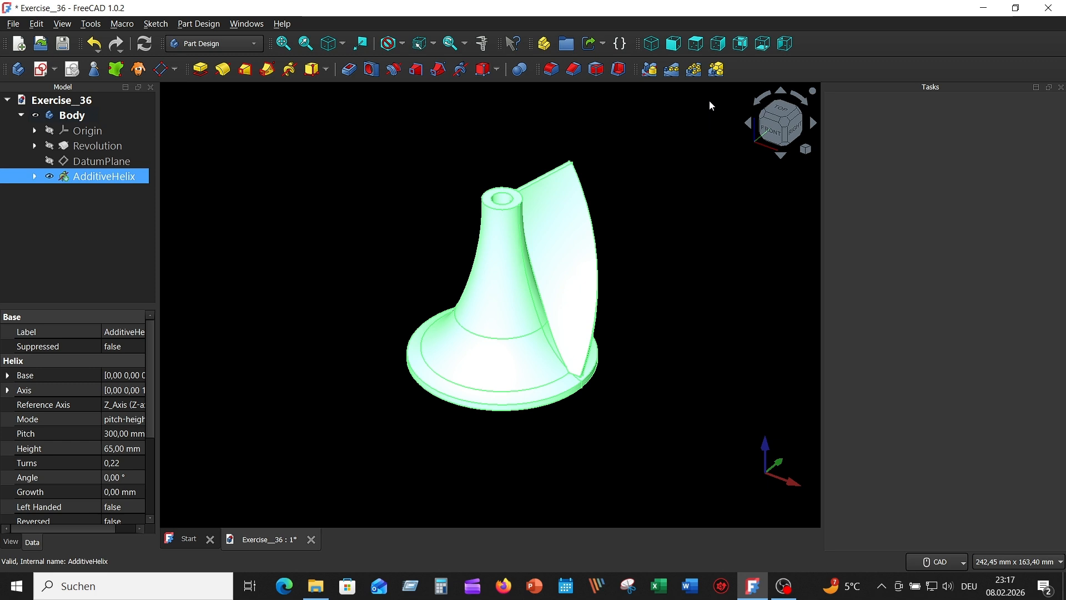
left_click(699, 71)
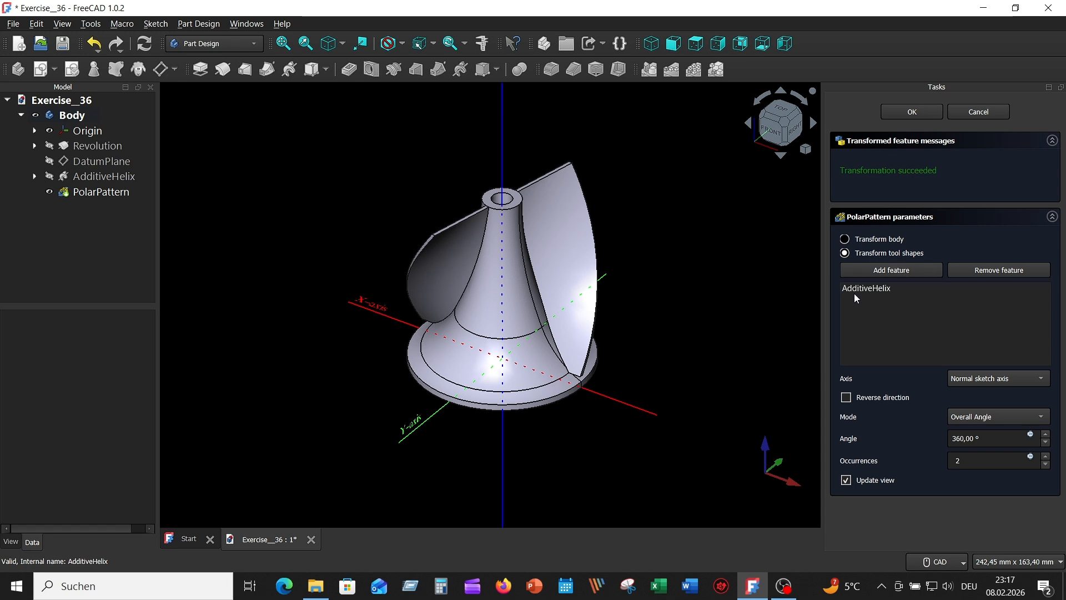
left_click(1026, 379)
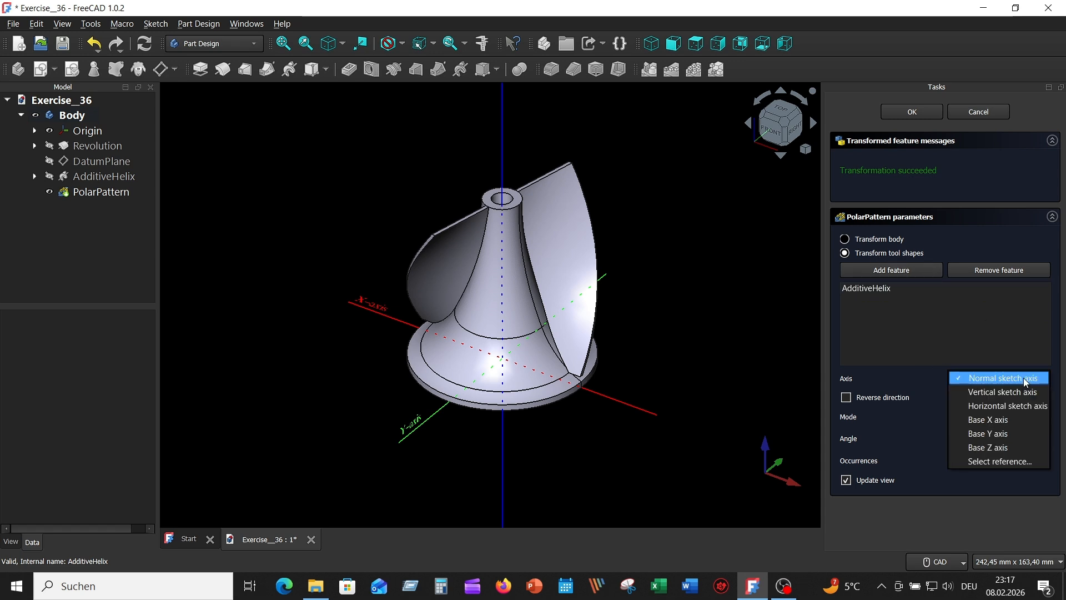
left_click(994, 447)
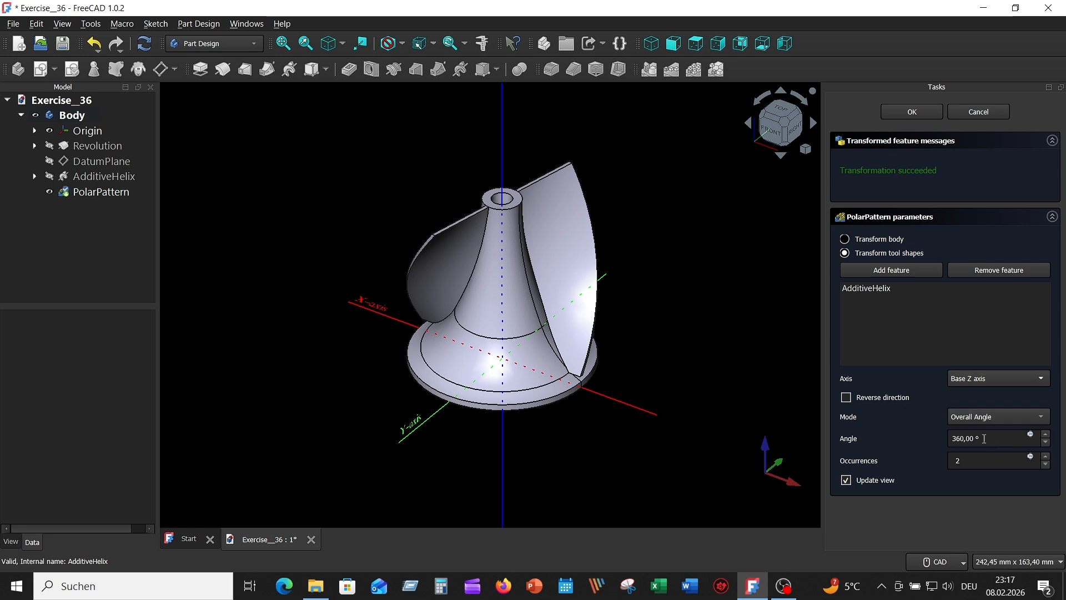
double_click(951, 461)
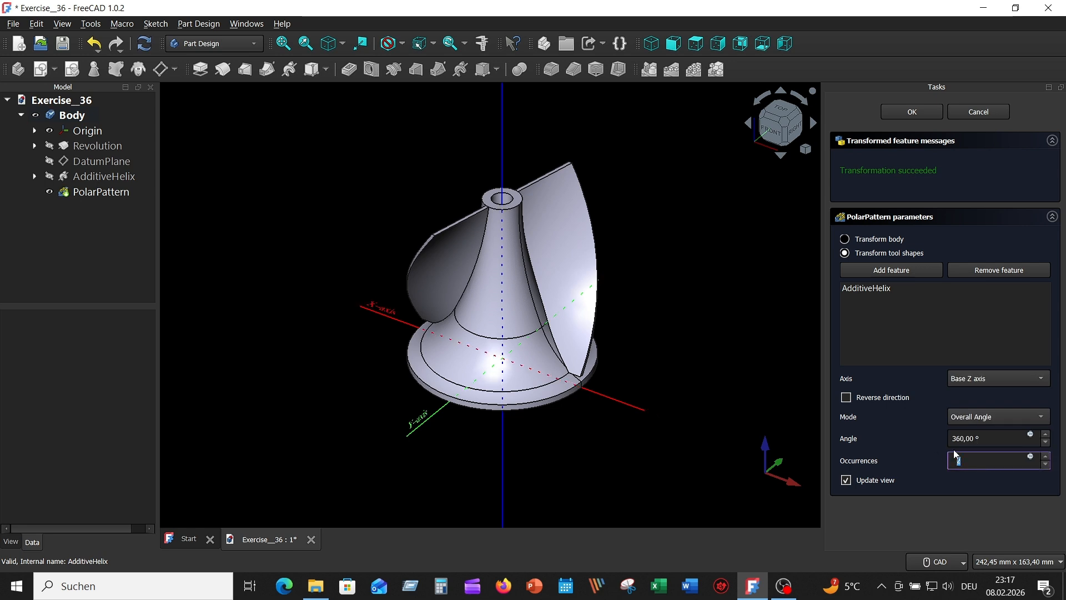
type("15")
key("Tab")
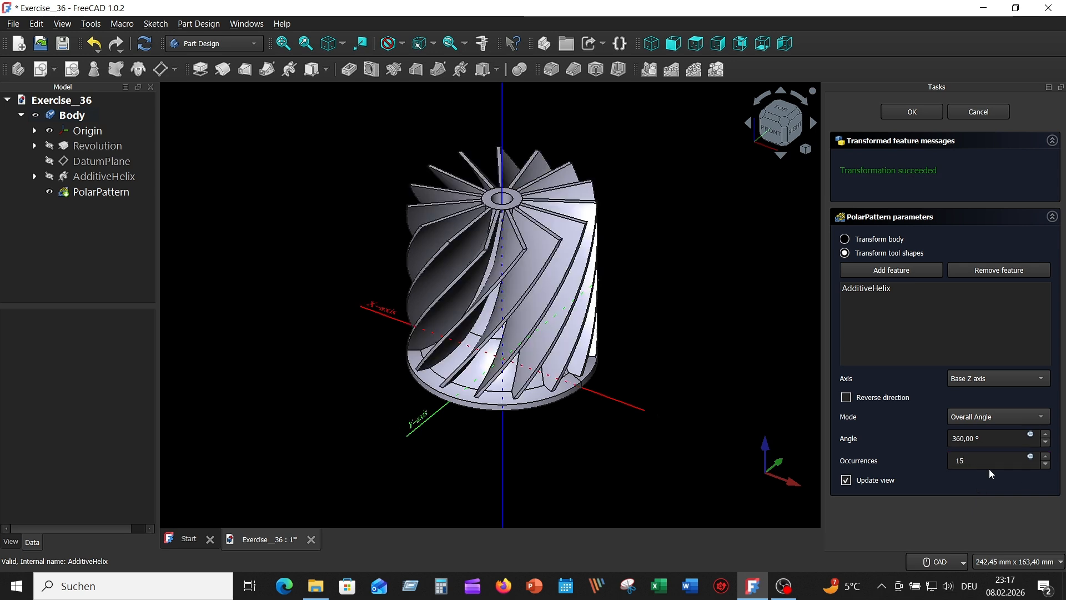
left_click(916, 110)
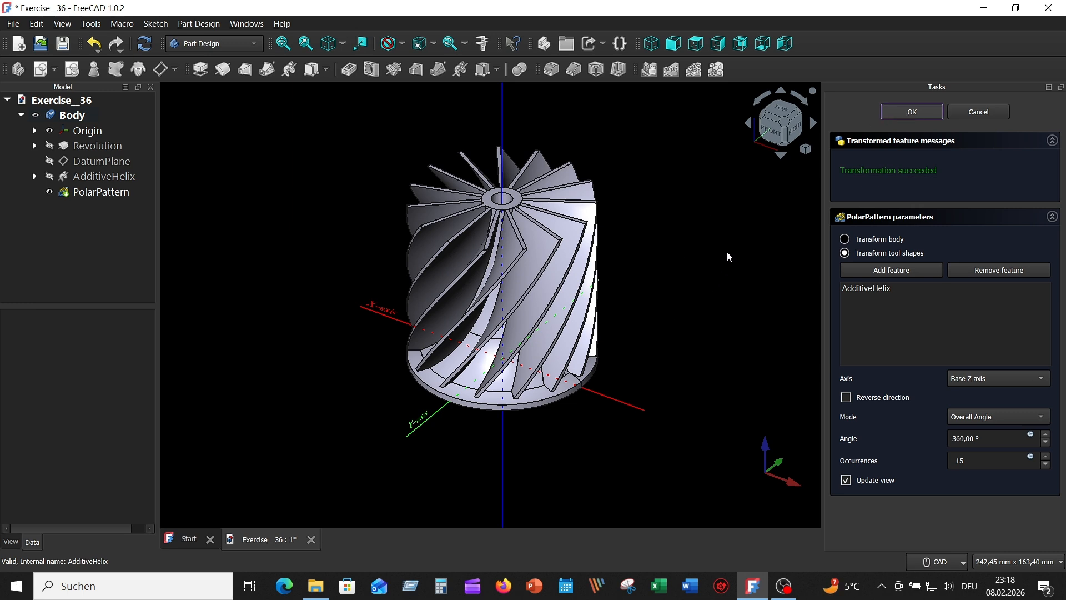
middle_click_drag(723, 223, 689, 251)
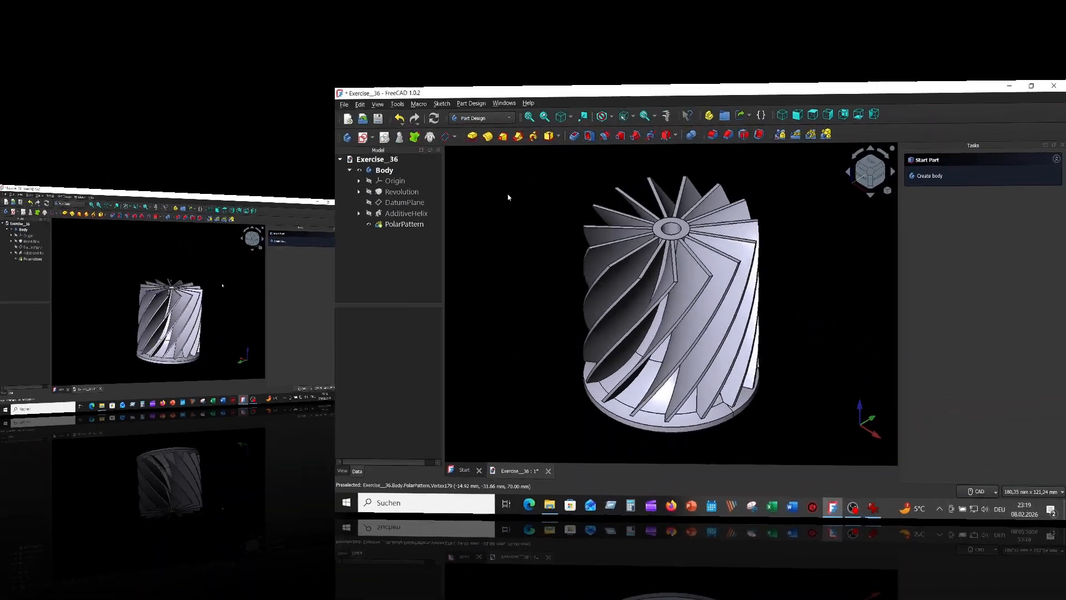
Consult the reference drawing Picture_02.png and start a new sketch on the XZ plane.
left_click(785, 586)
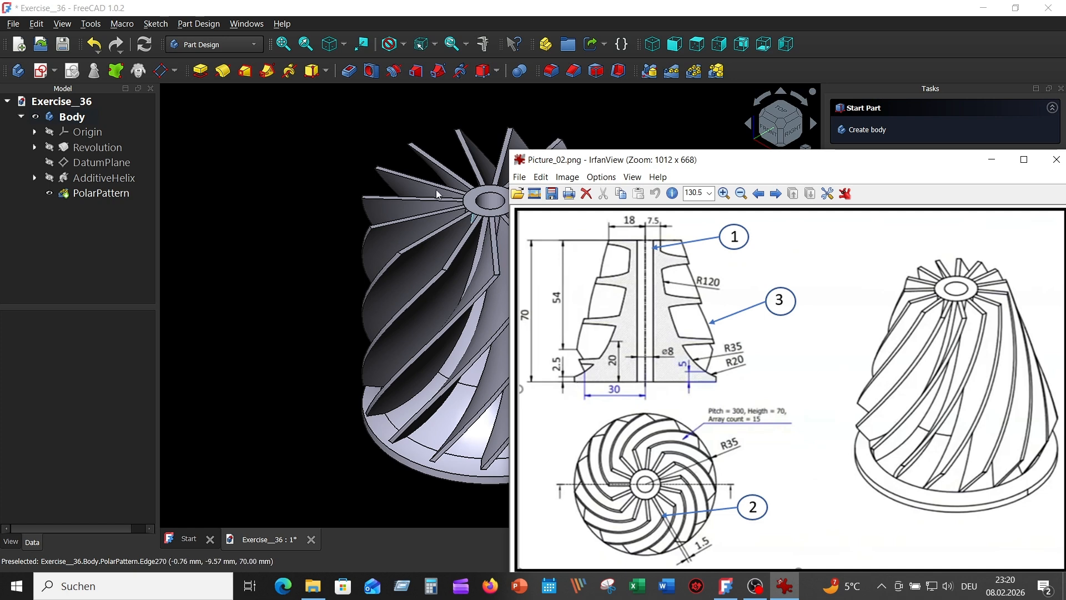
left_click(287, 131)
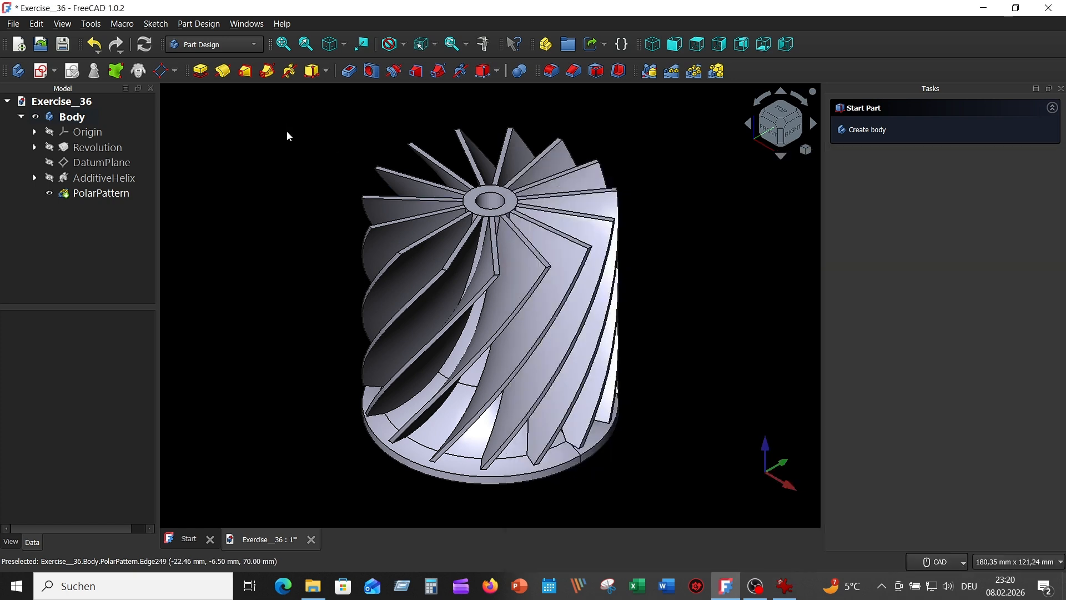
left_click(40, 70)
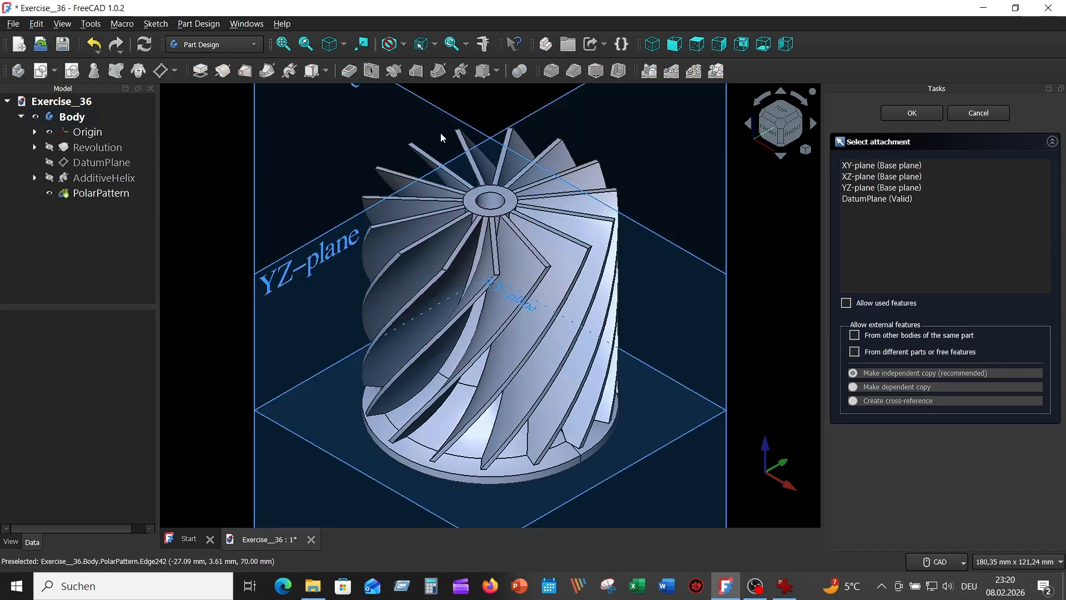
scroll(366, 139, "down", 3)
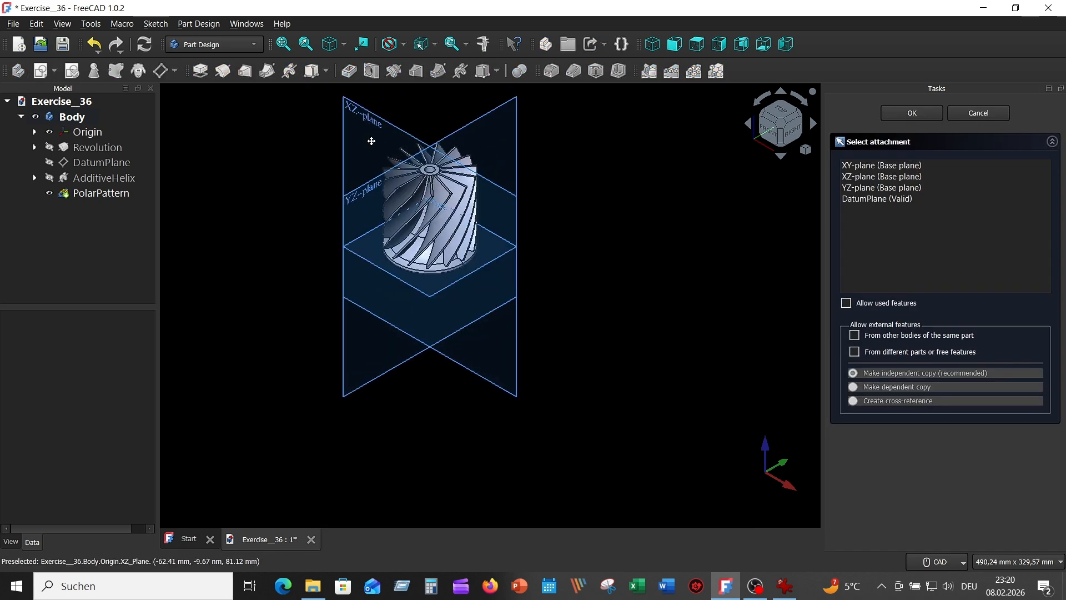
left_click(366, 141)
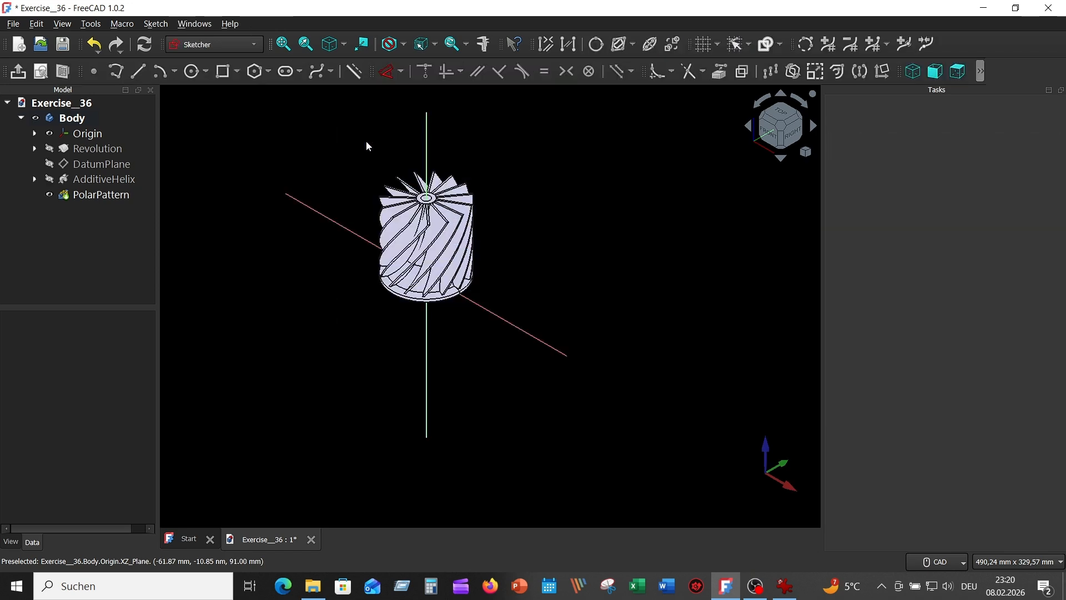
scroll(521, 188, "up", 3)
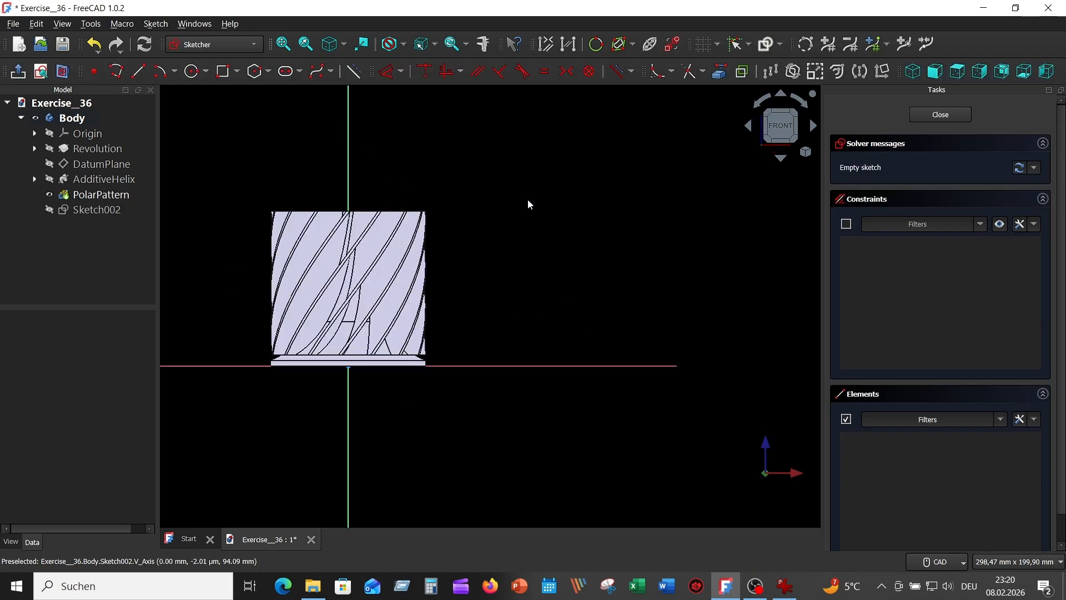
mouse_move(528, 202)
middle_mouse_down()
mouse_move(597, 229)
mouse_move(641, 225)
middle_mouse_up()
scroll(641, 225, "down", 5)
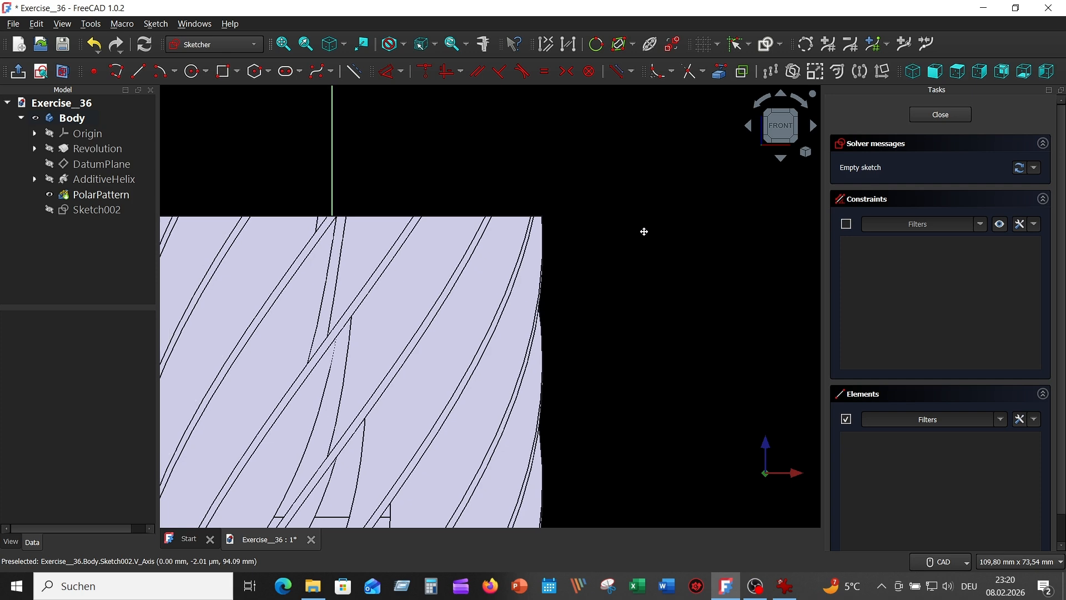
Show the sketch in section view and project the hub's top edge and the curved edge just above the base flange as external geometry.
scroll(652, 160, "up", 3)
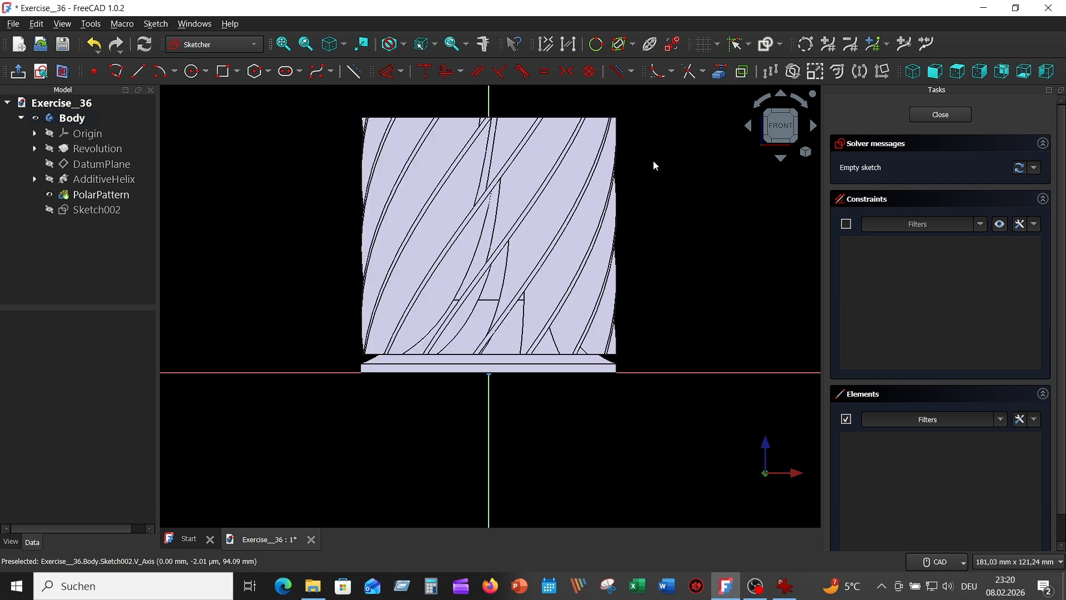
left_click(62, 73)
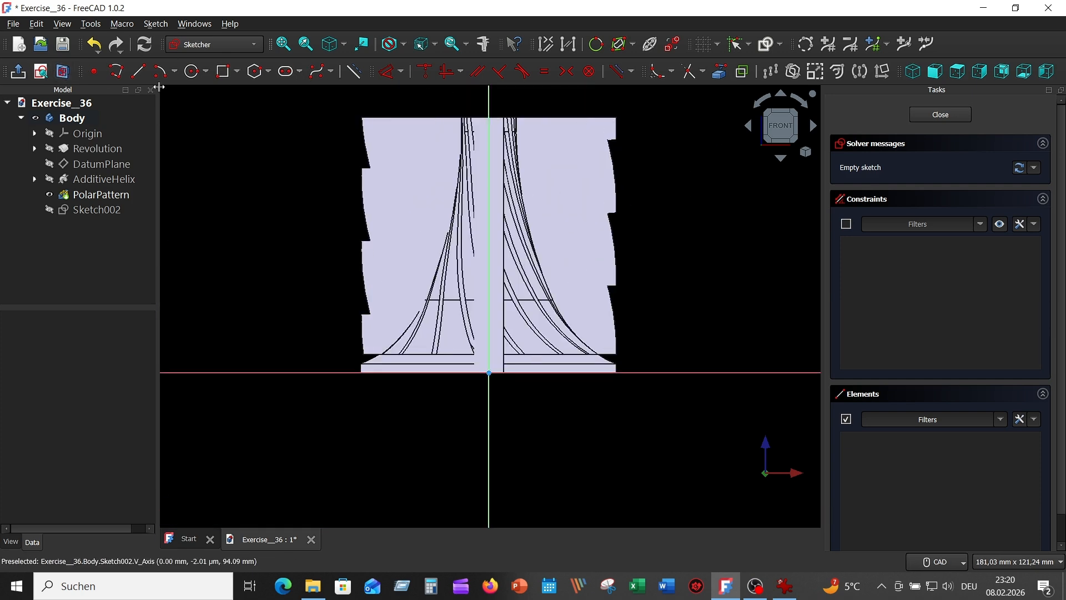
middle_click_drag(685, 236, 655, 298)
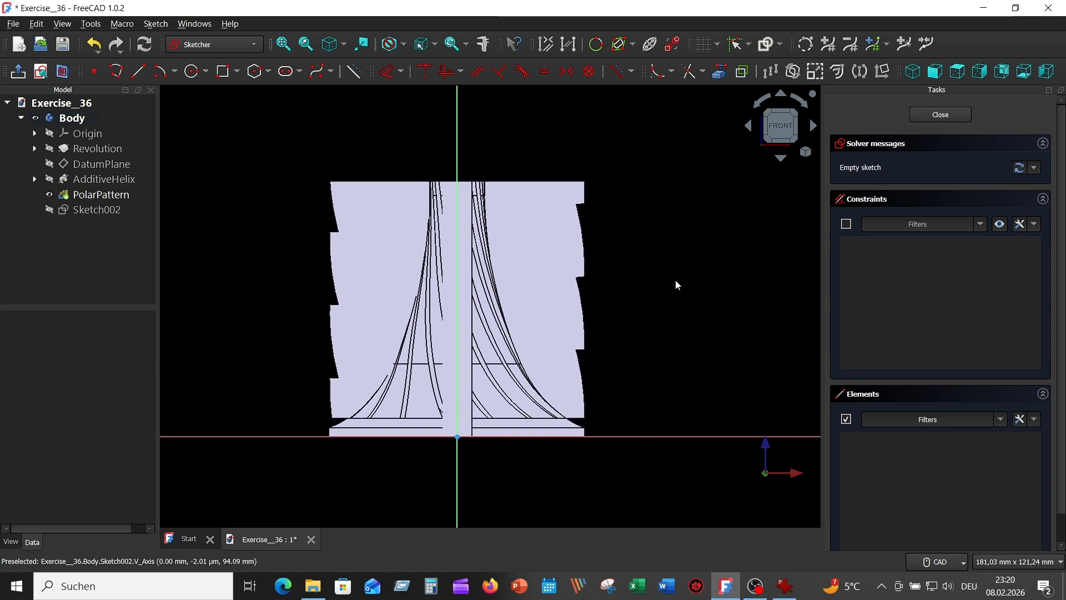
left_click(721, 78)
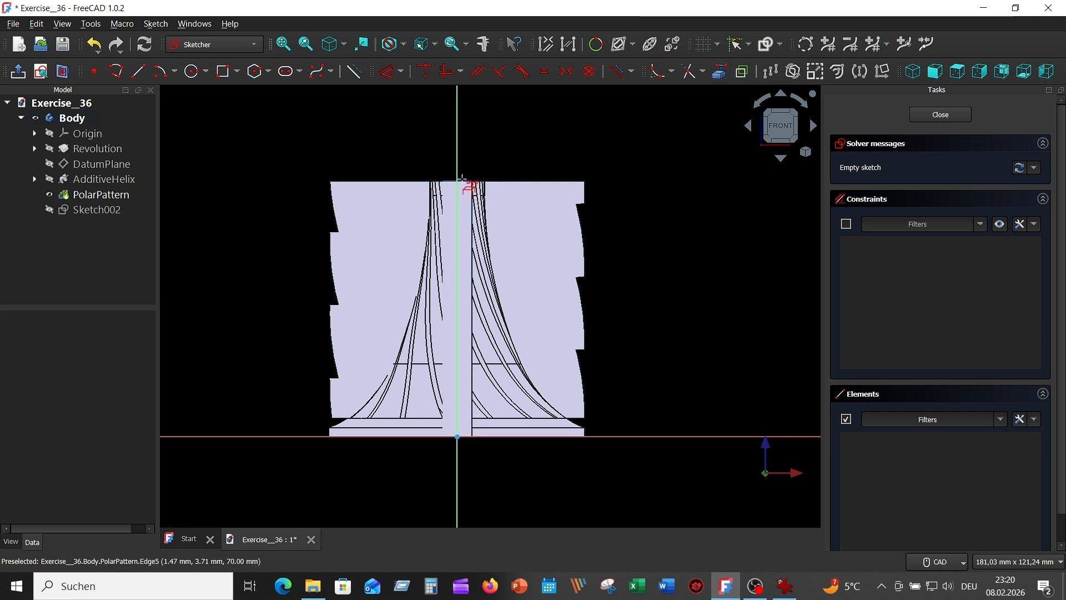
left_click(484, 168)
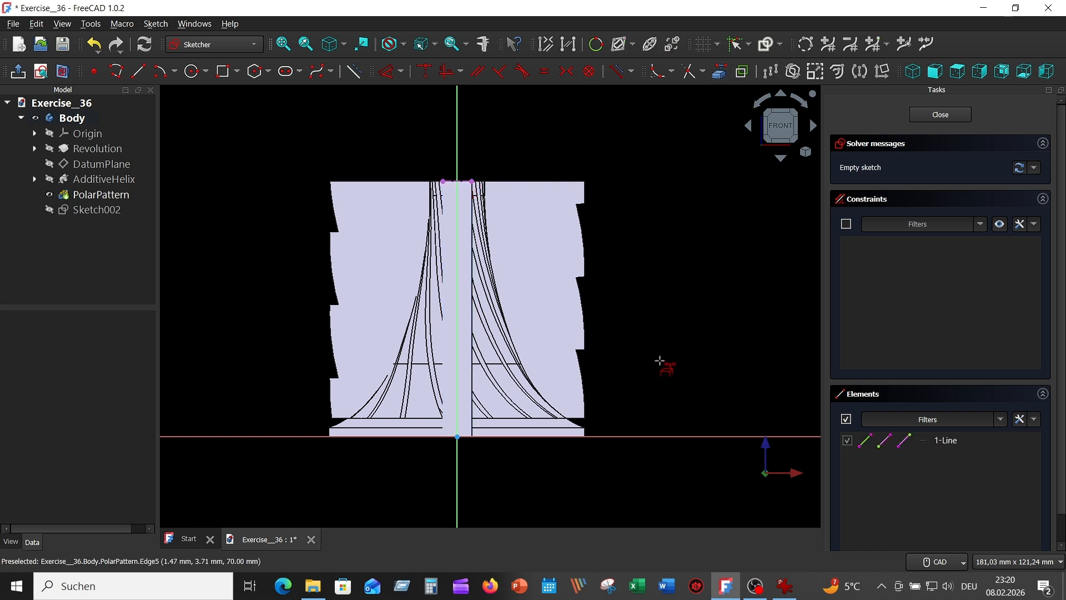
scroll(623, 412, "up", 3)
scroll(652, 357, "up", 5)
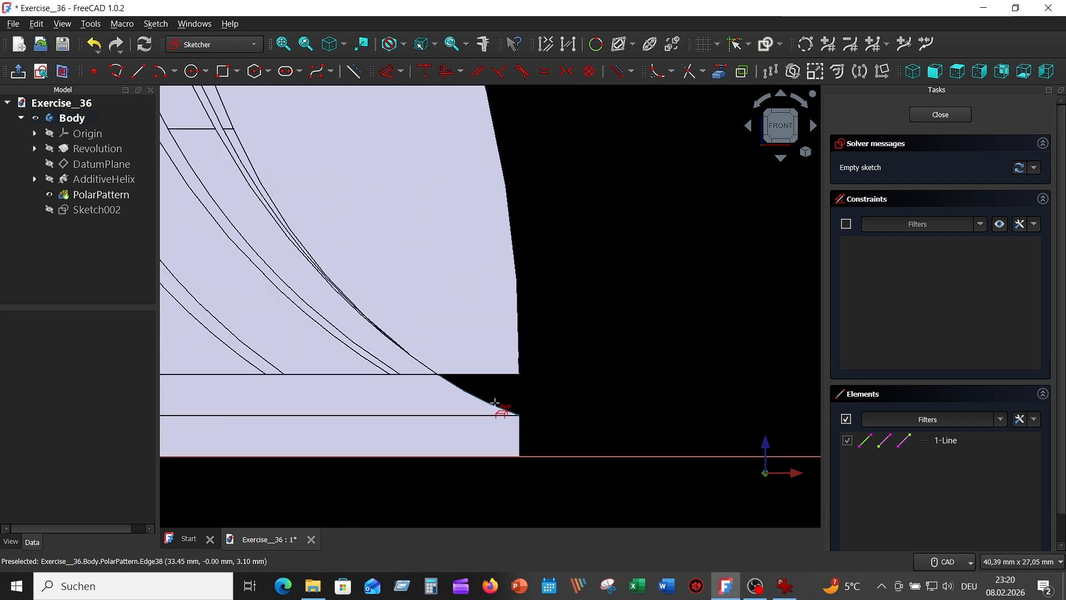
left_click(497, 409)
scroll(564, 408, "down", 3)
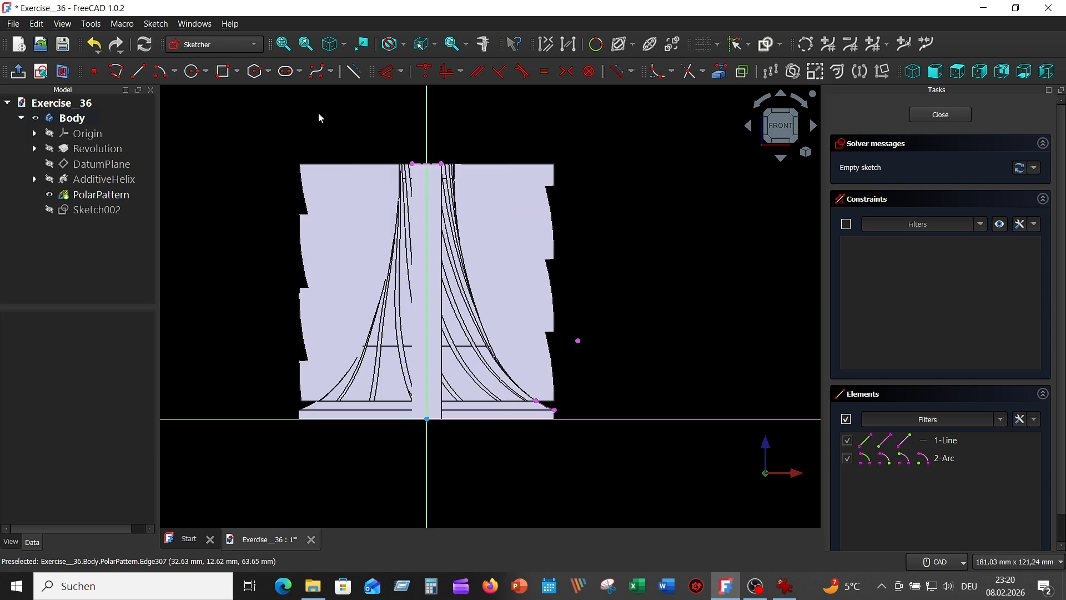
Draw a polyline from the projected top edge about 16 mm outward, sloping down to the projected arc's upper endpoint, then closing around outside the fins.
left_click(115, 71)
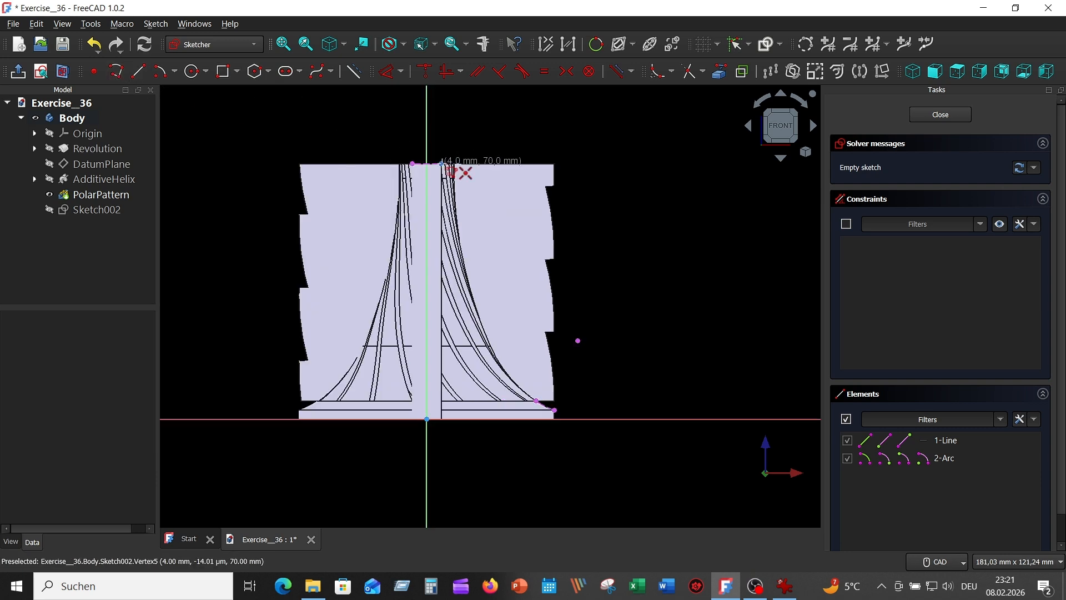
left_click(441, 164)
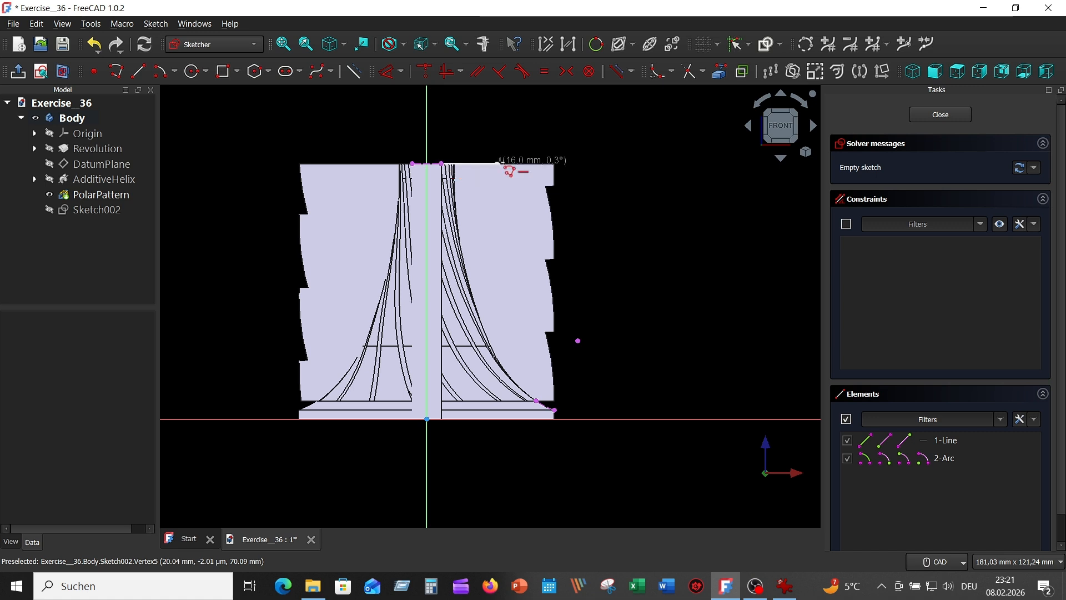
left_click(499, 163)
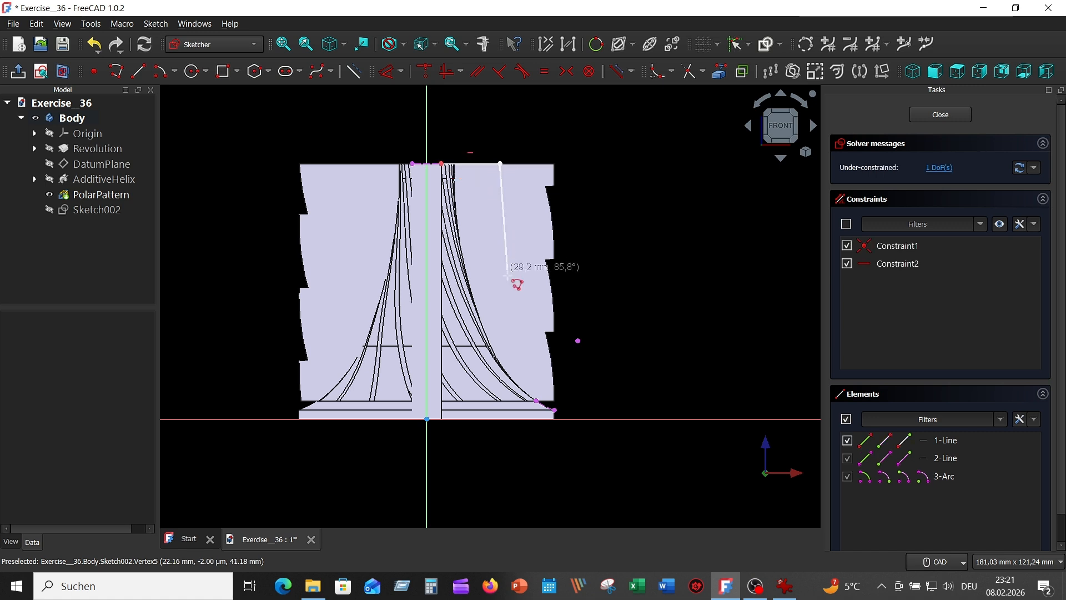
left_click(560, 382)
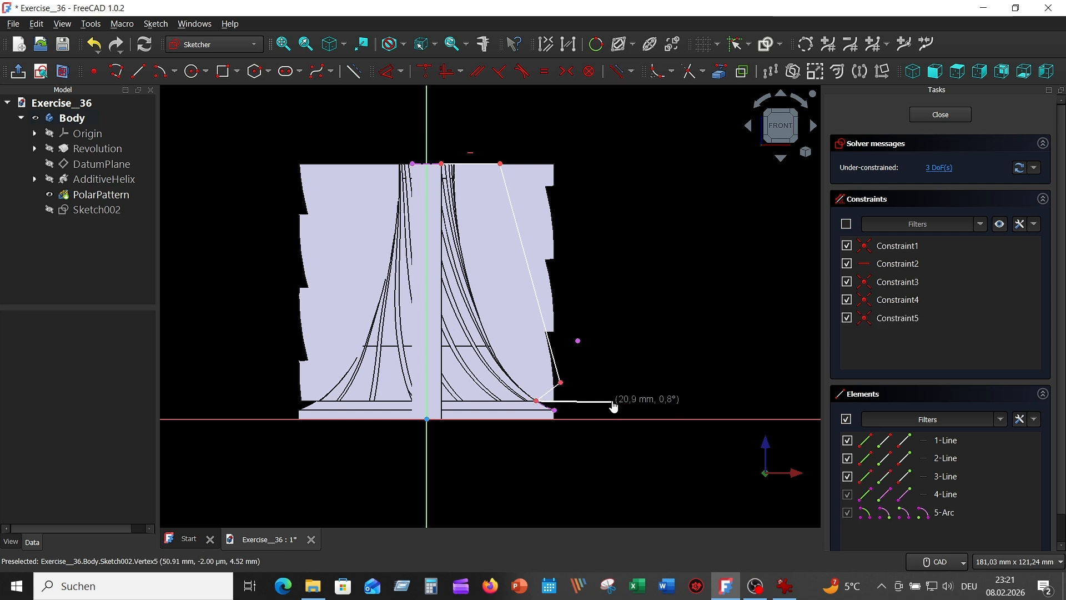
left_click(612, 401)
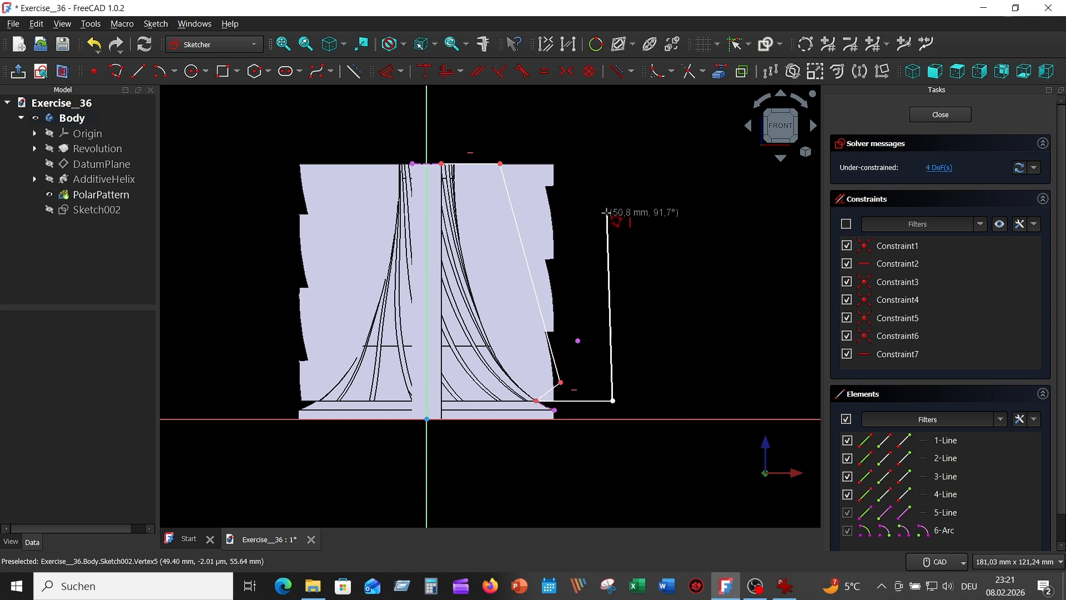
left_click(613, 165)
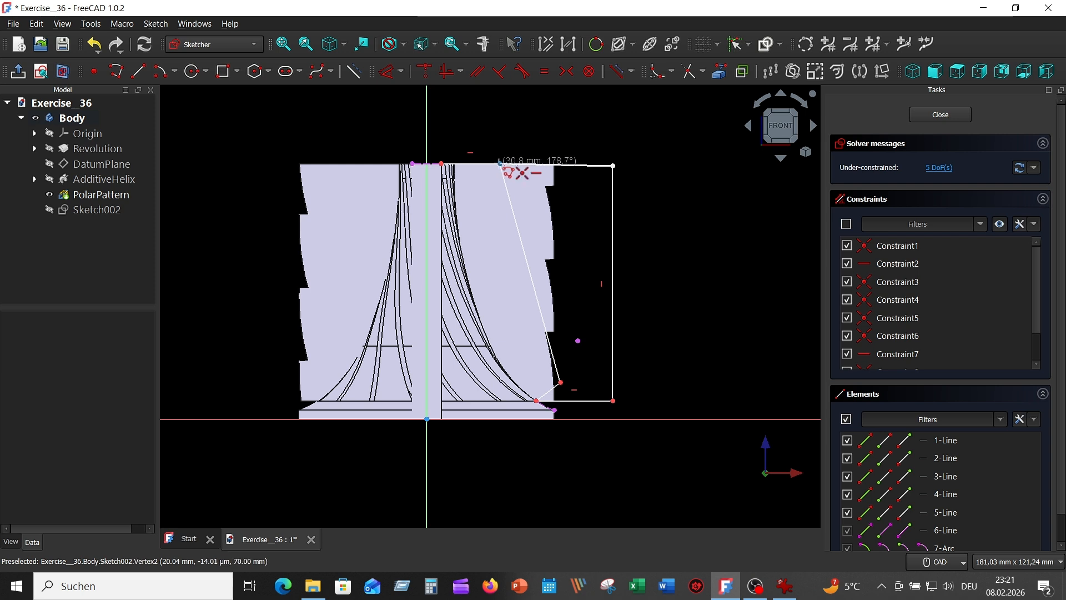
left_click(499, 163)
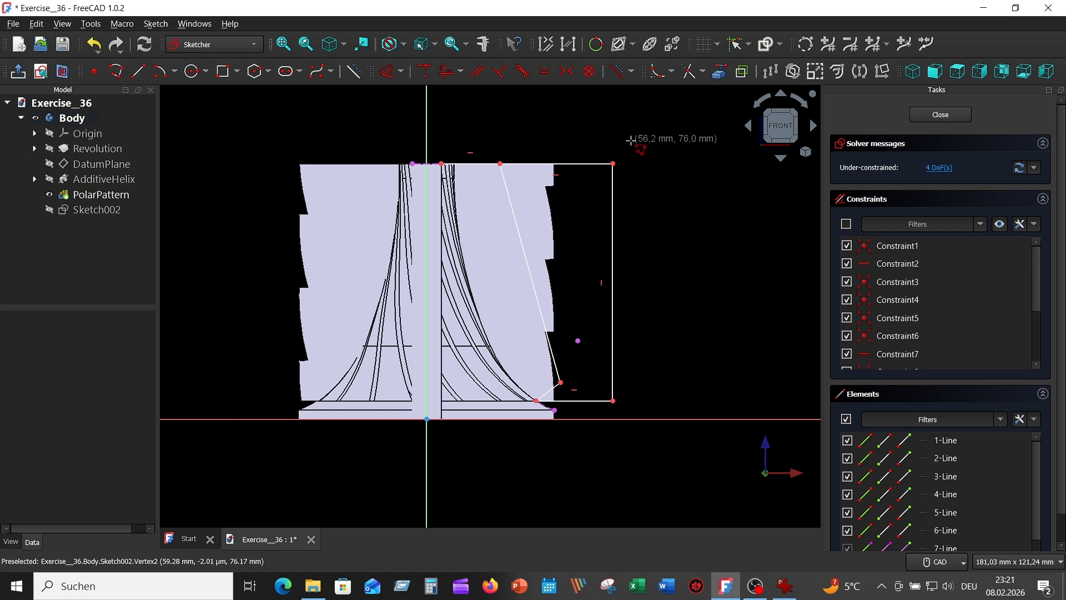
Constrain the upper corner of the sloping line to 18 mm from the vertical axis.
left_click(428, 136)
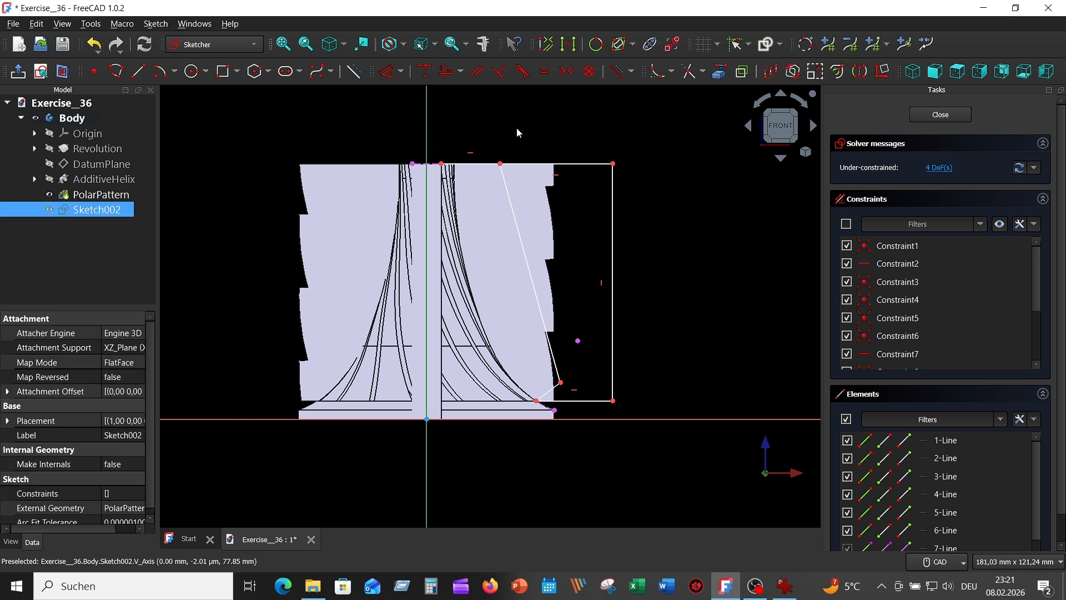
left_click(501, 164)
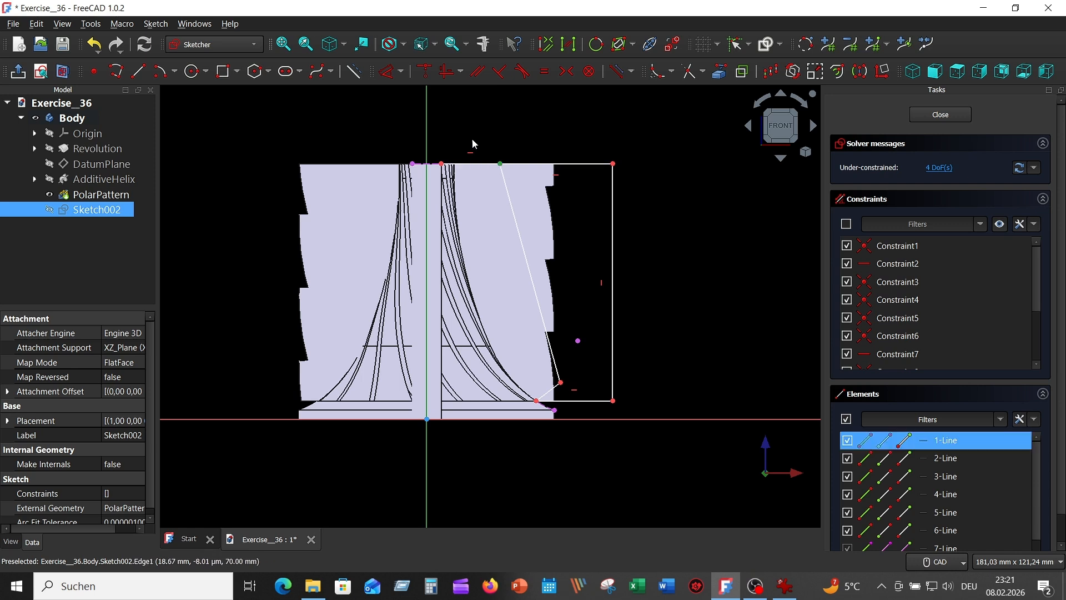
left_click(407, 75)
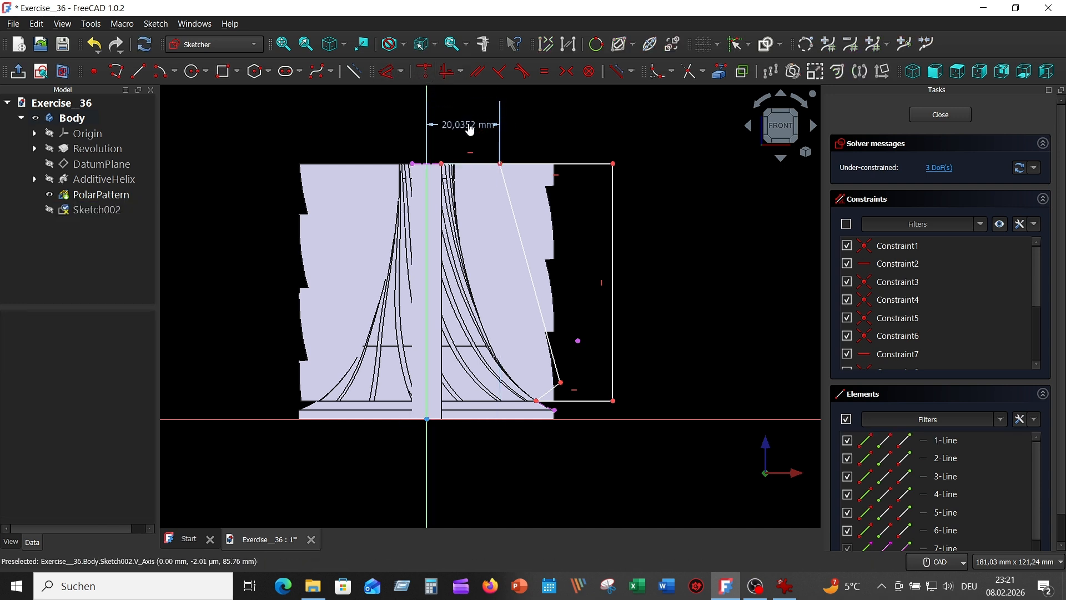
left_click(470, 129)
type("18")
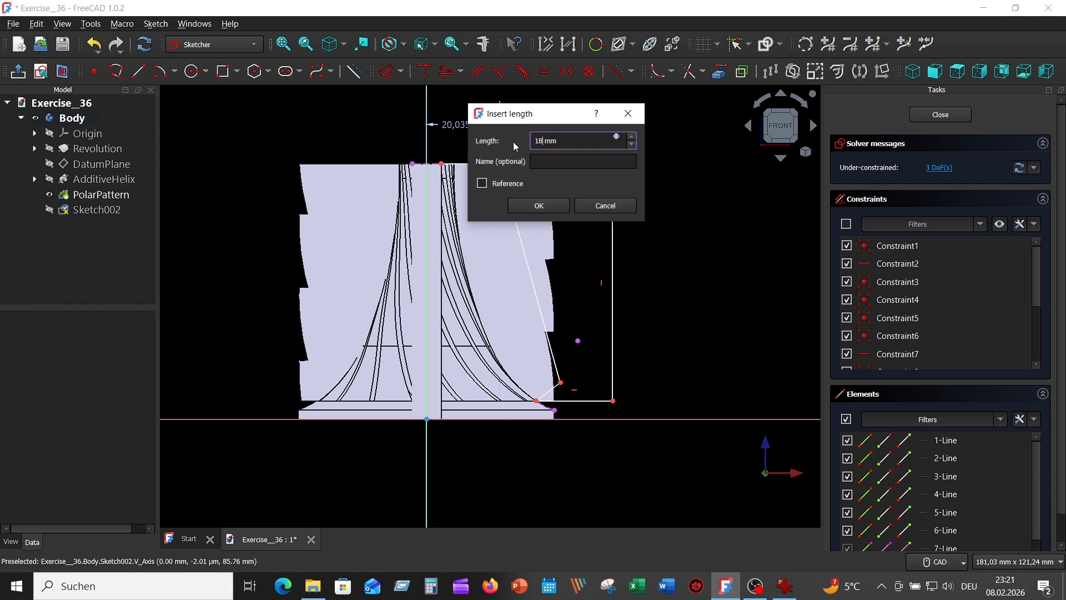
key("Return")
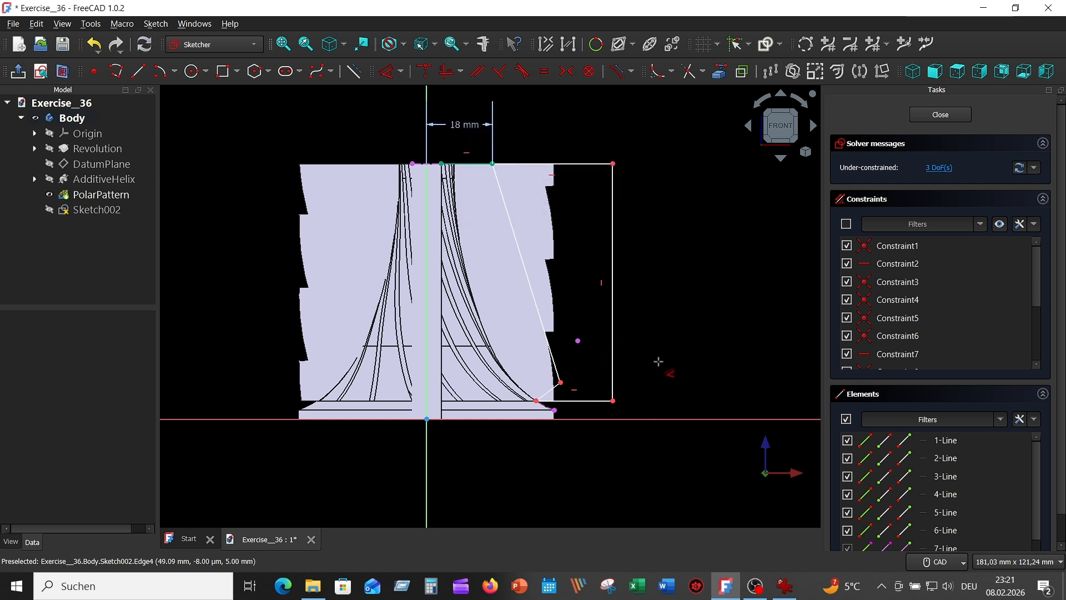
Constrain the sloping line's lower corner to 54 mm below the top line and 35 mm from the vertical axis.
left_click(562, 382)
key("d")
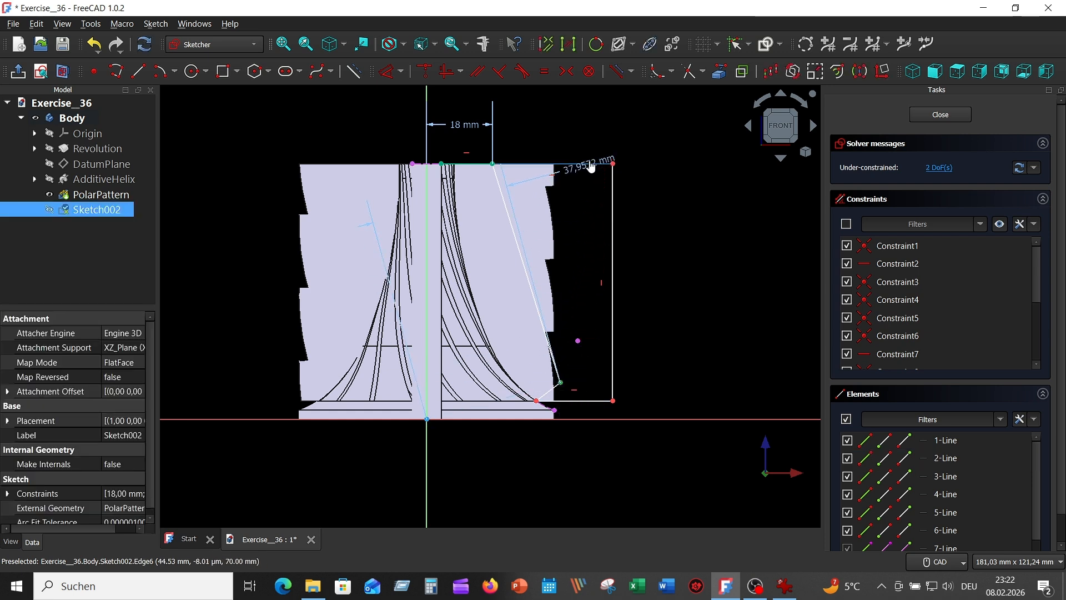
left_click(649, 260)
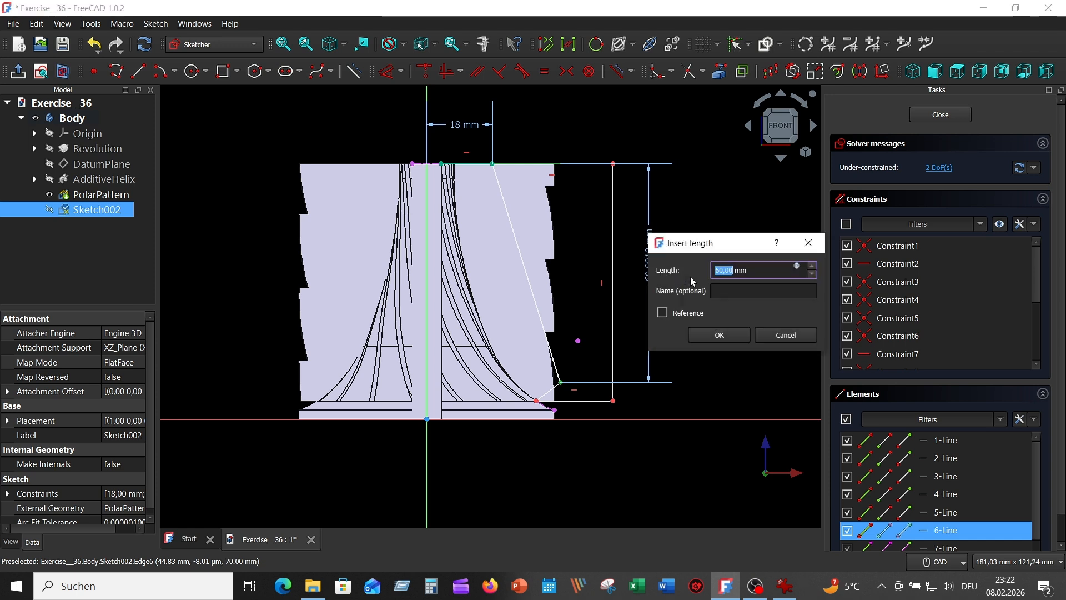
type("54")
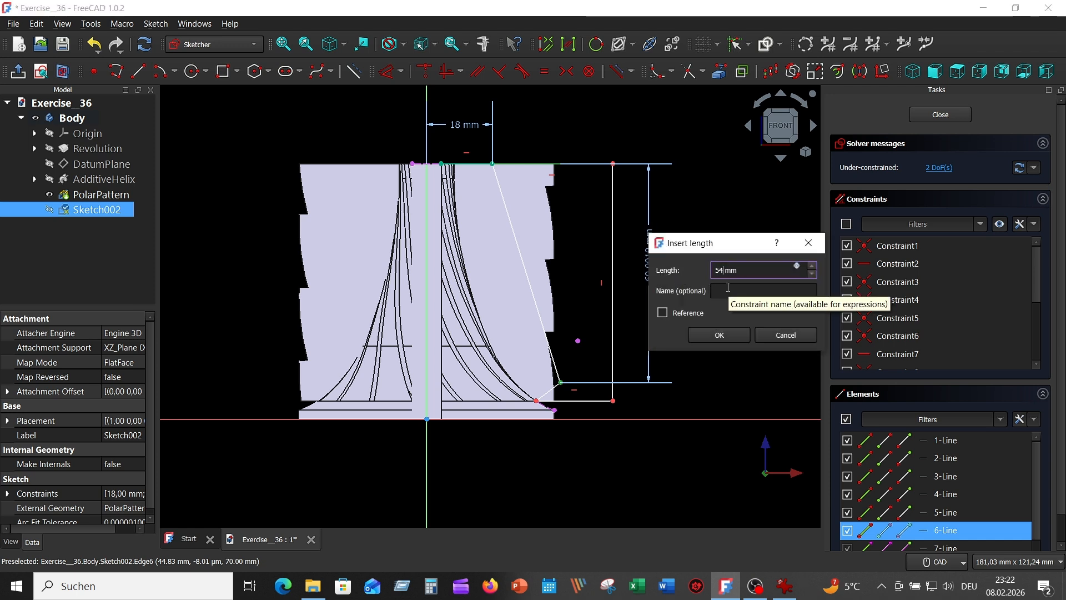
key("Return")
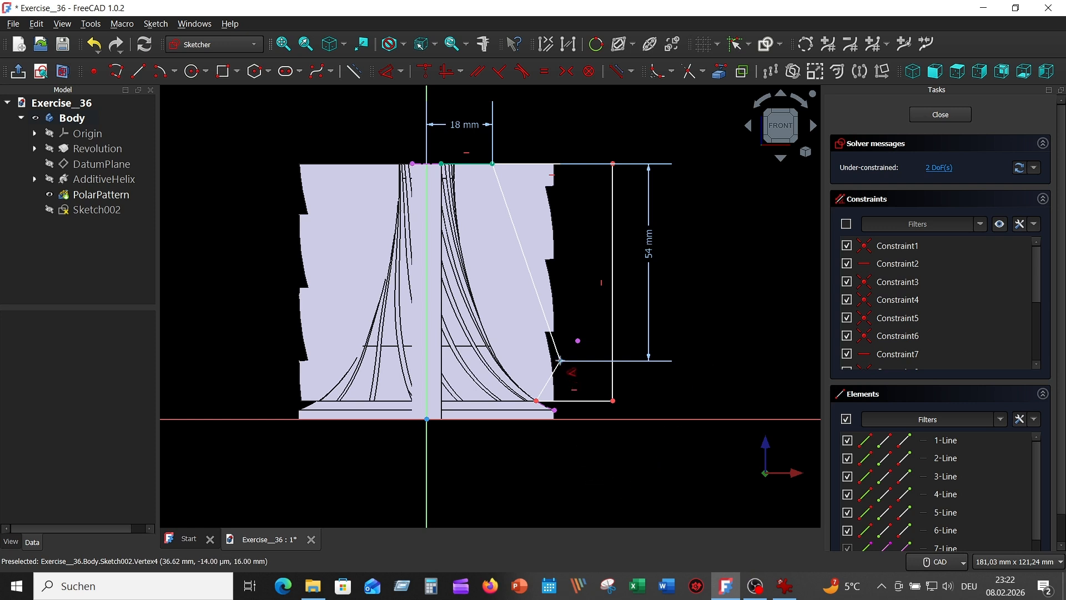
left_click(561, 361)
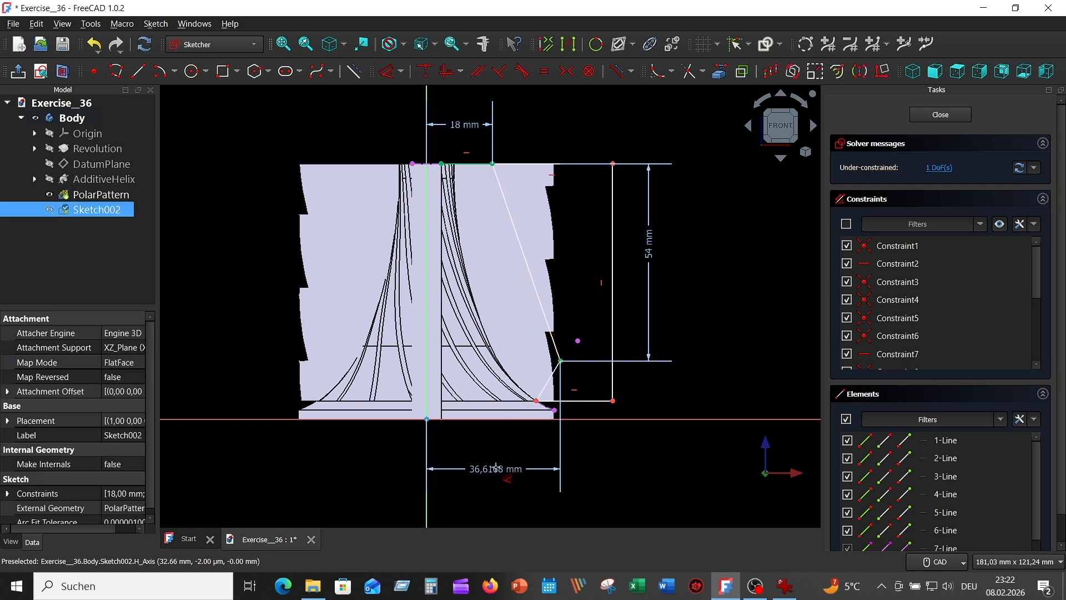
left_click(498, 476)
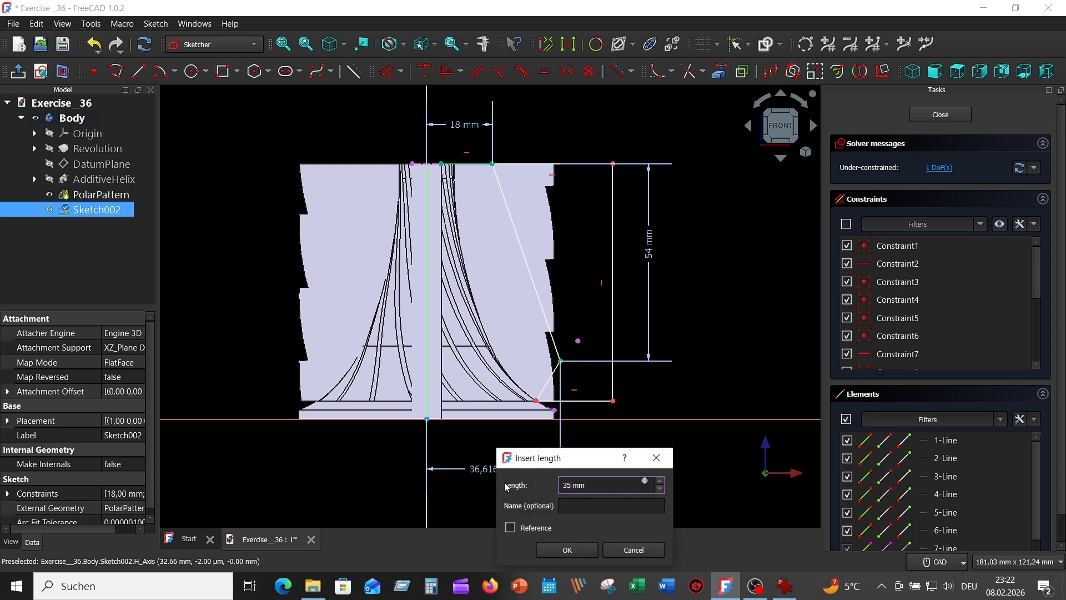
key("Return")
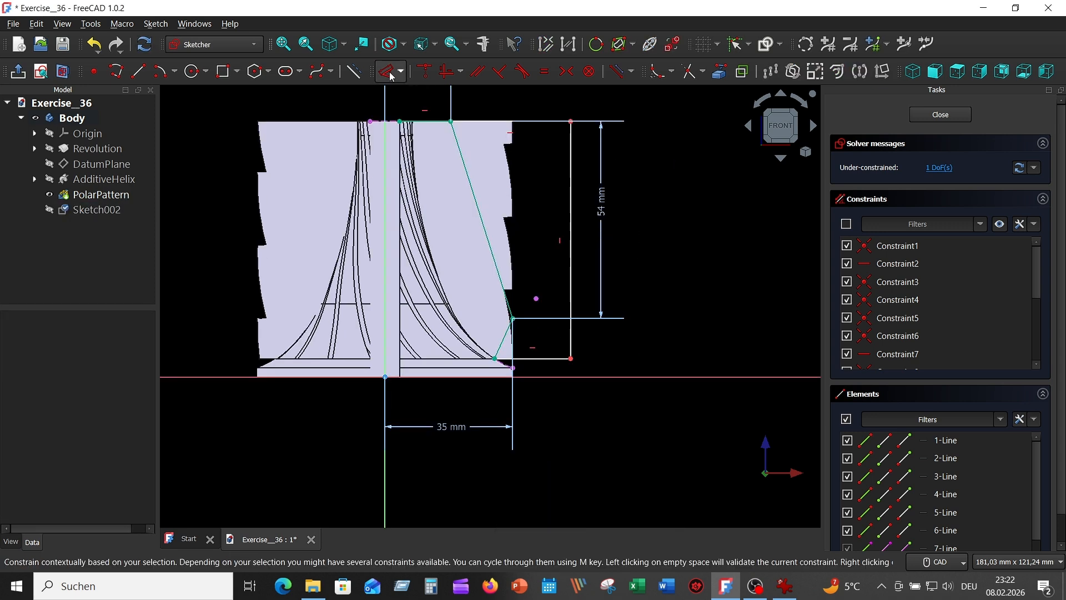
Set the profile's bottom horizontal line to 20 mm and close the sketch.
left_click(389, 74)
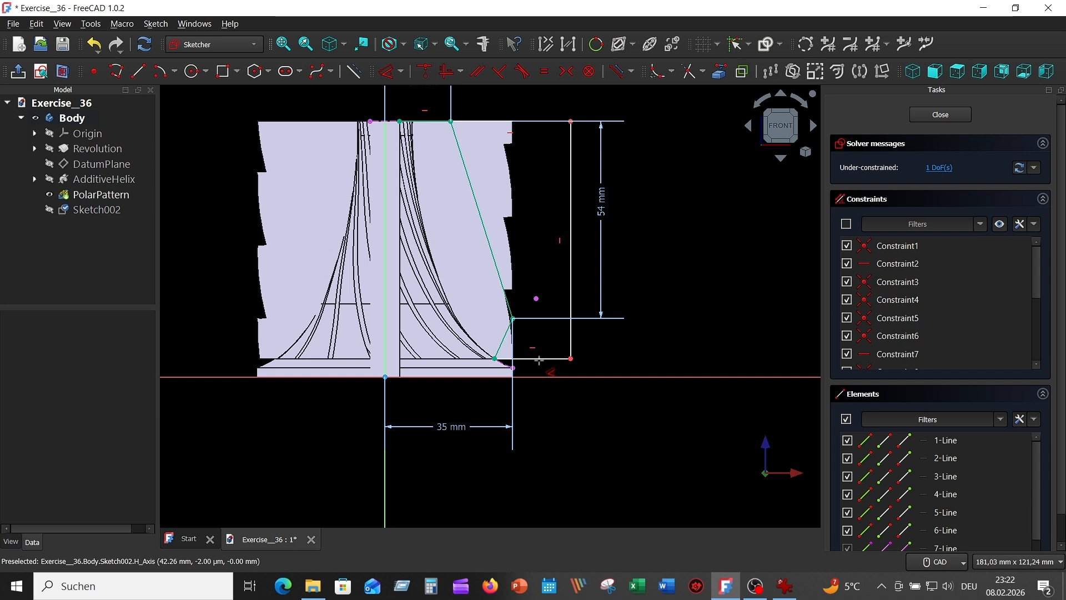
left_click(540, 360)
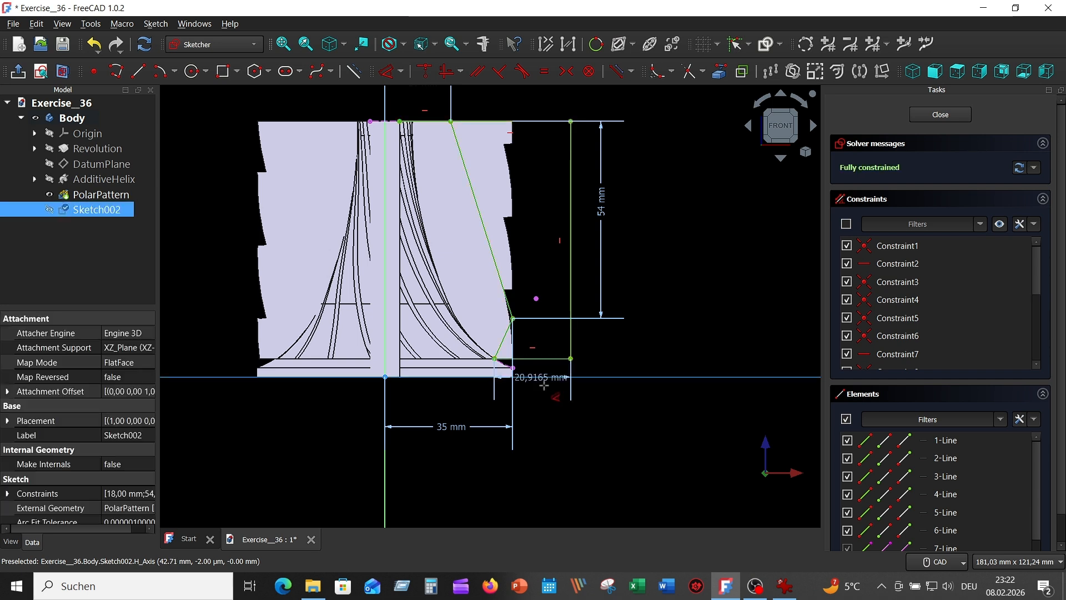
left_click(619, 402)
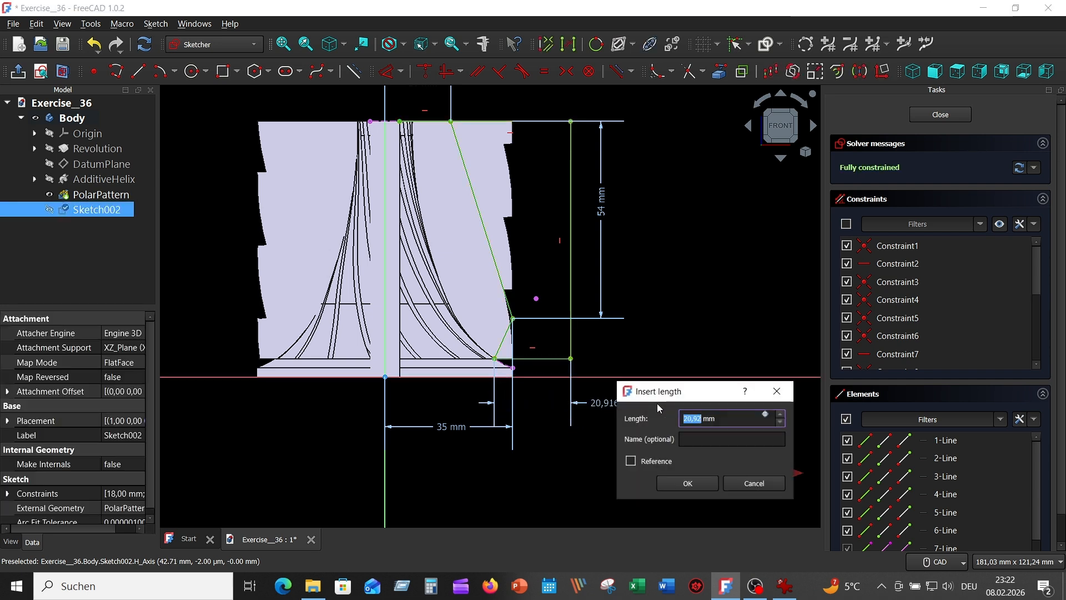
type("20")
key("Return")
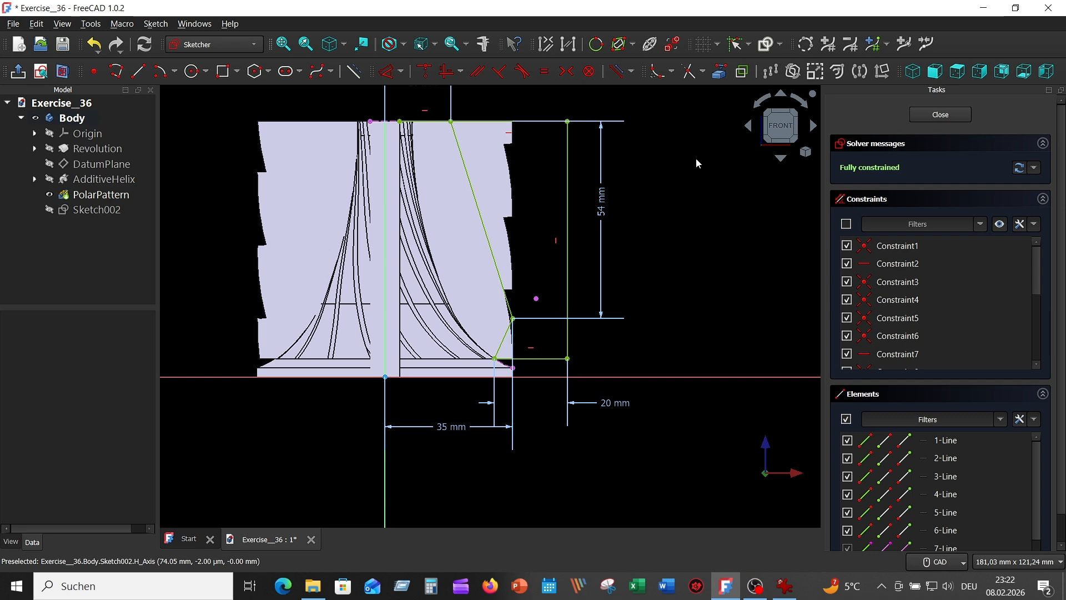
left_click(944, 115)
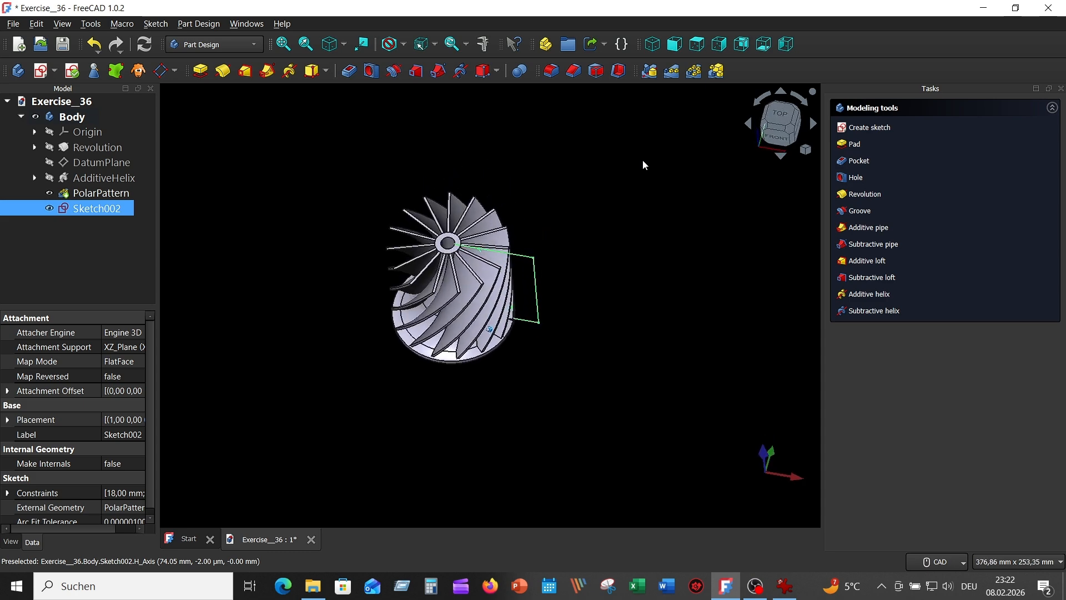
Reopen the contour sketch, convert the top line between the hub and the sloping line to construction geometry, and close the sketch.
double_click(89, 208)
scroll(505, 204, "up", 3)
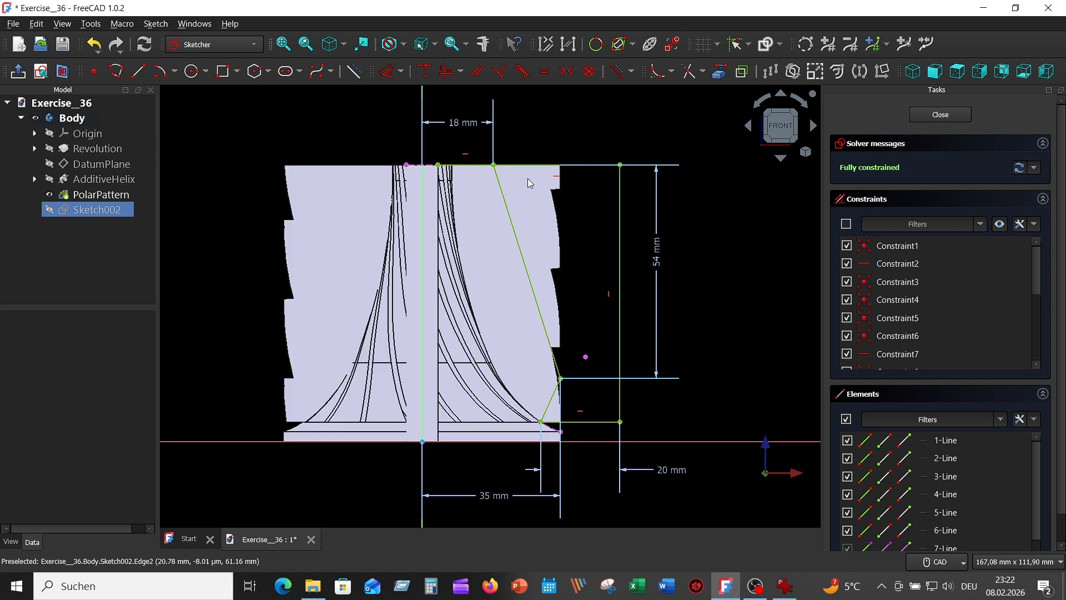
left_click(456, 163)
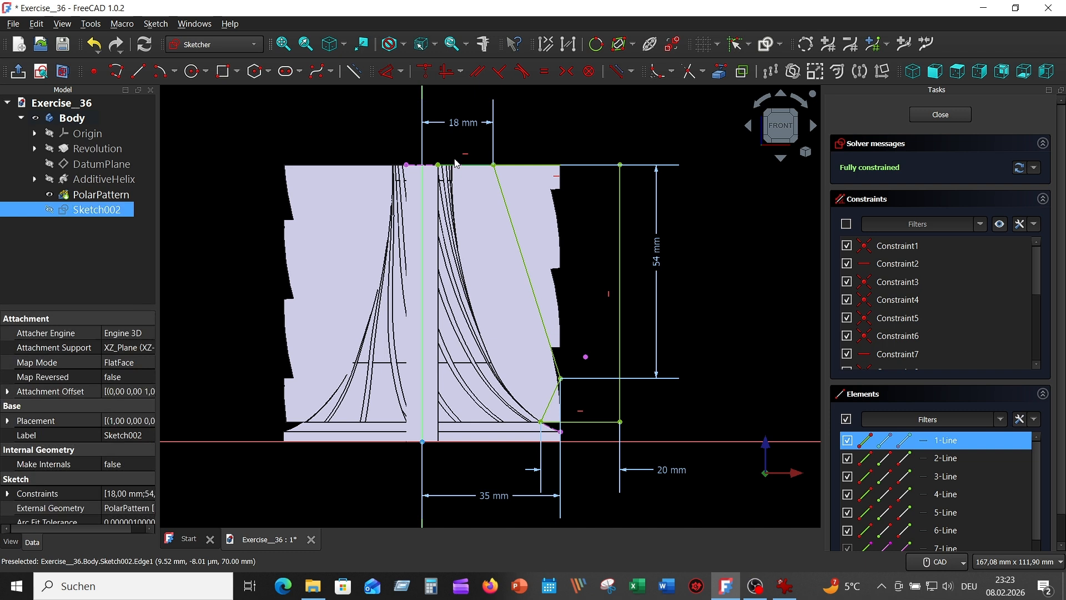
left_click(358, 73)
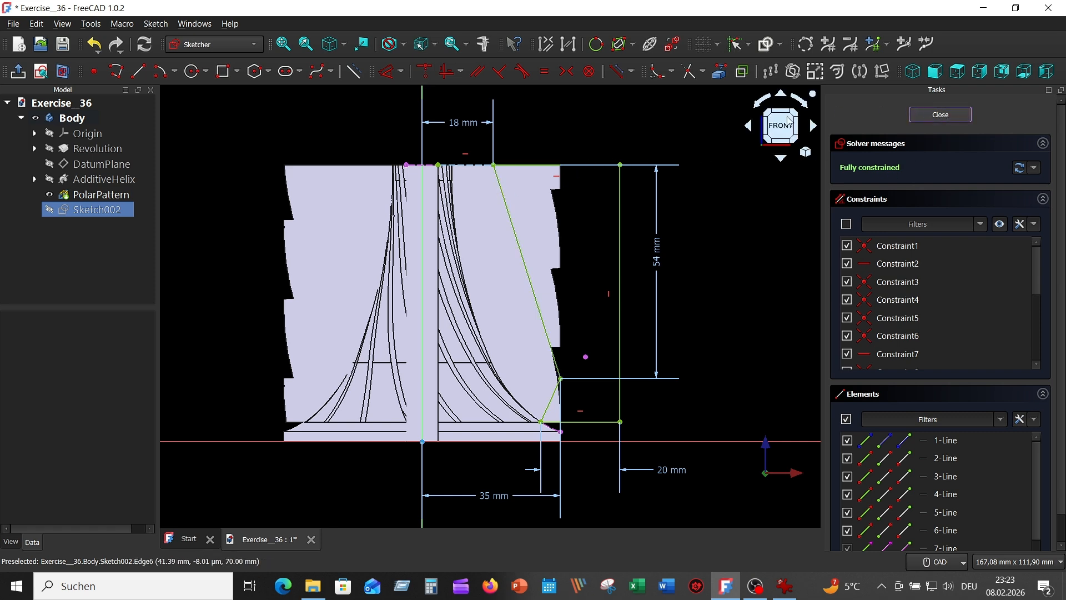
key("Escape")
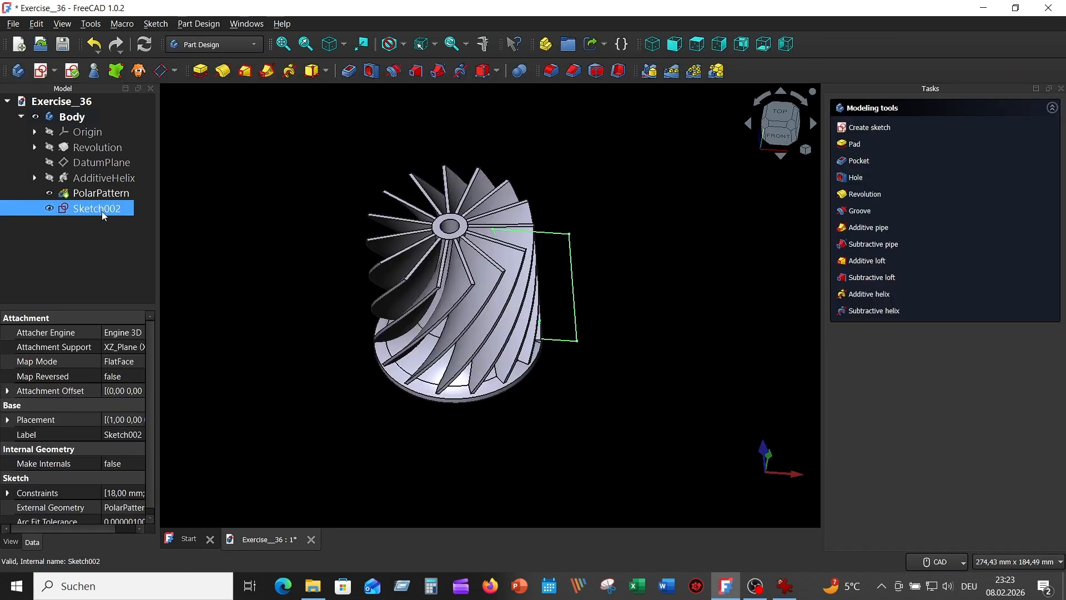
Cut the fins' outer contour with a 360° groove of the sketch around the base Z axis.
left_click(393, 71)
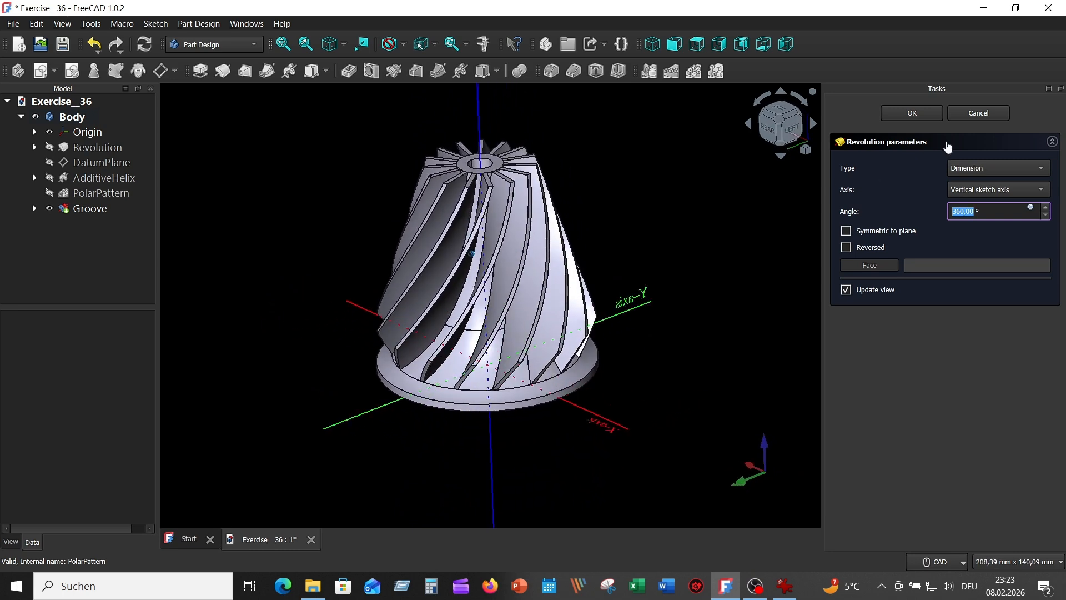
left_click(1016, 191)
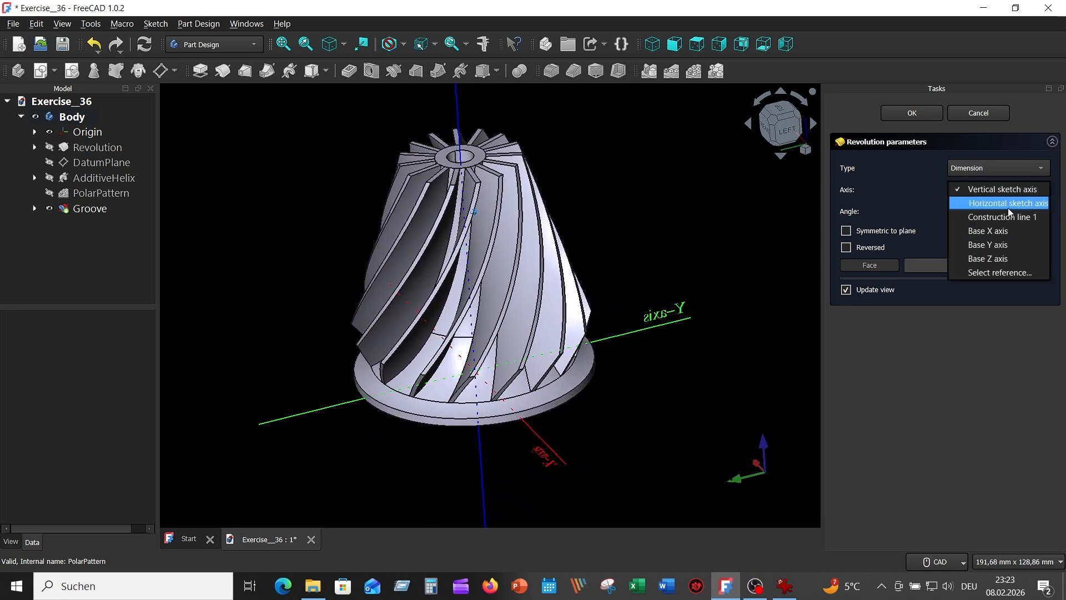
left_click(991, 255)
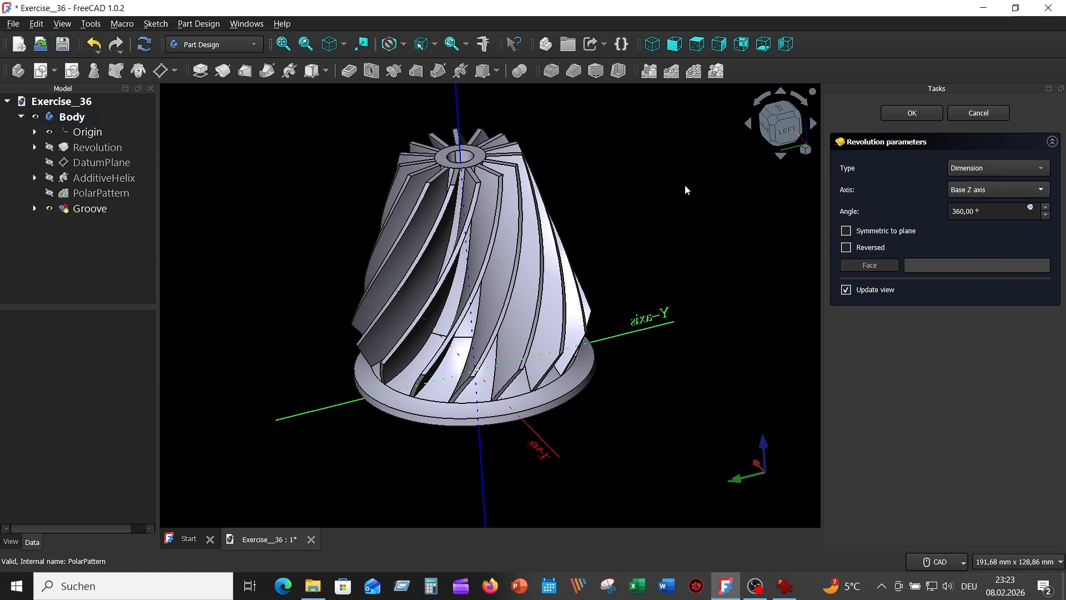
key("Return")
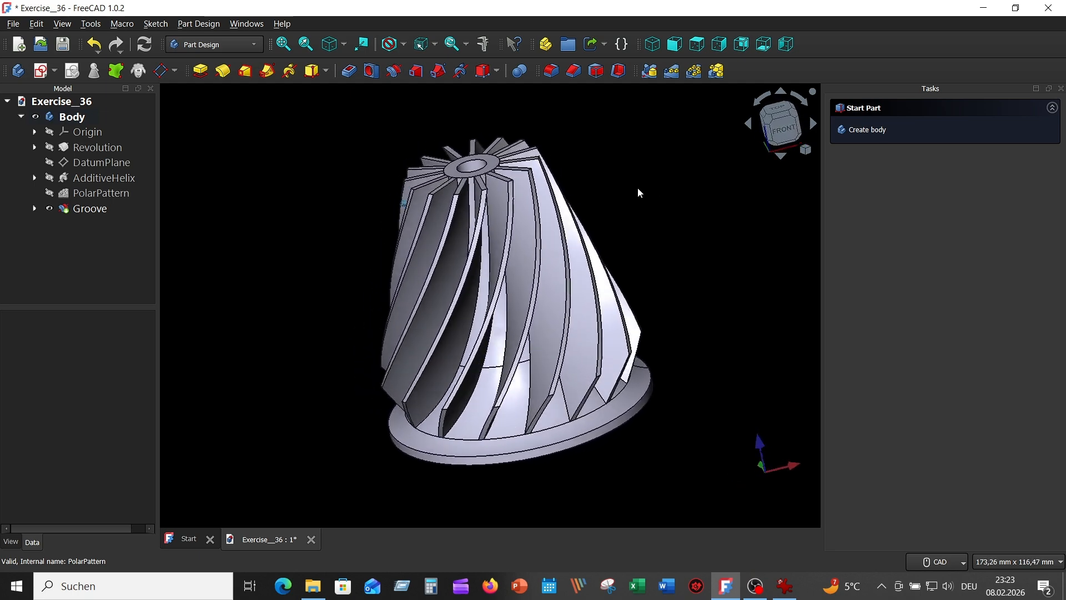